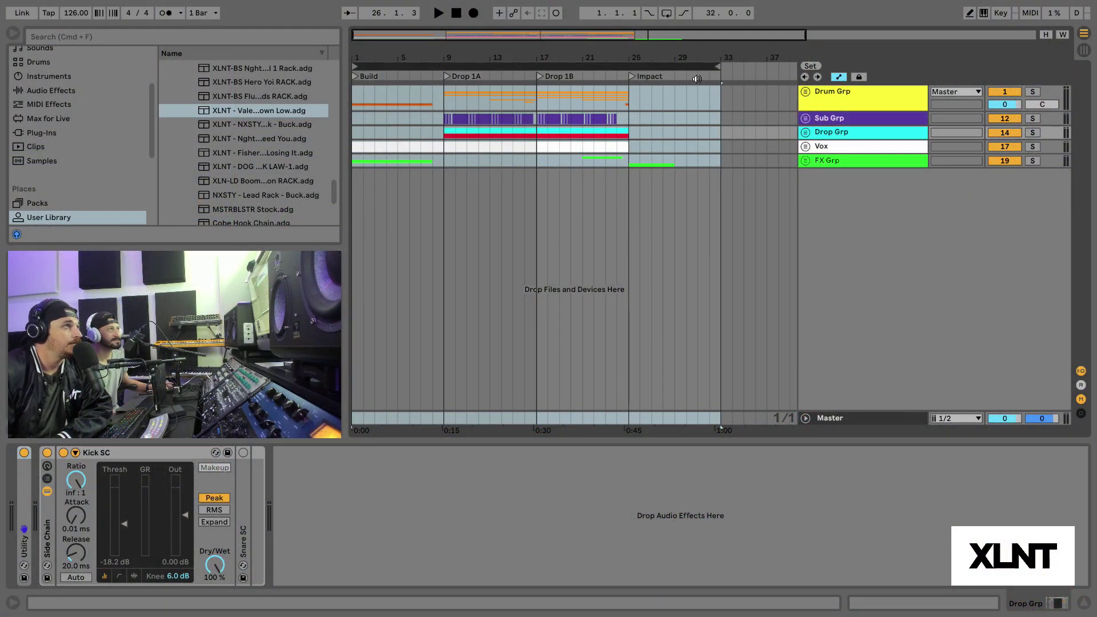
Expand Drum Grp, solo its Drop subgroup and play the drums from the start of the Kick clip at bar 9
left_click(805, 92)
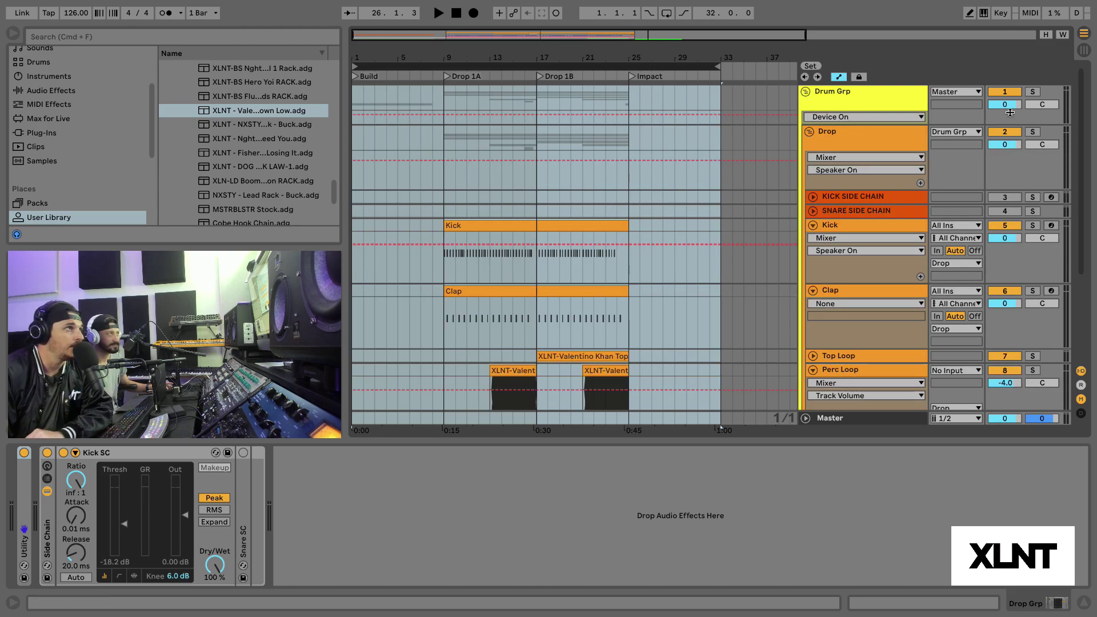
scroll(519, 152, "up", 2)
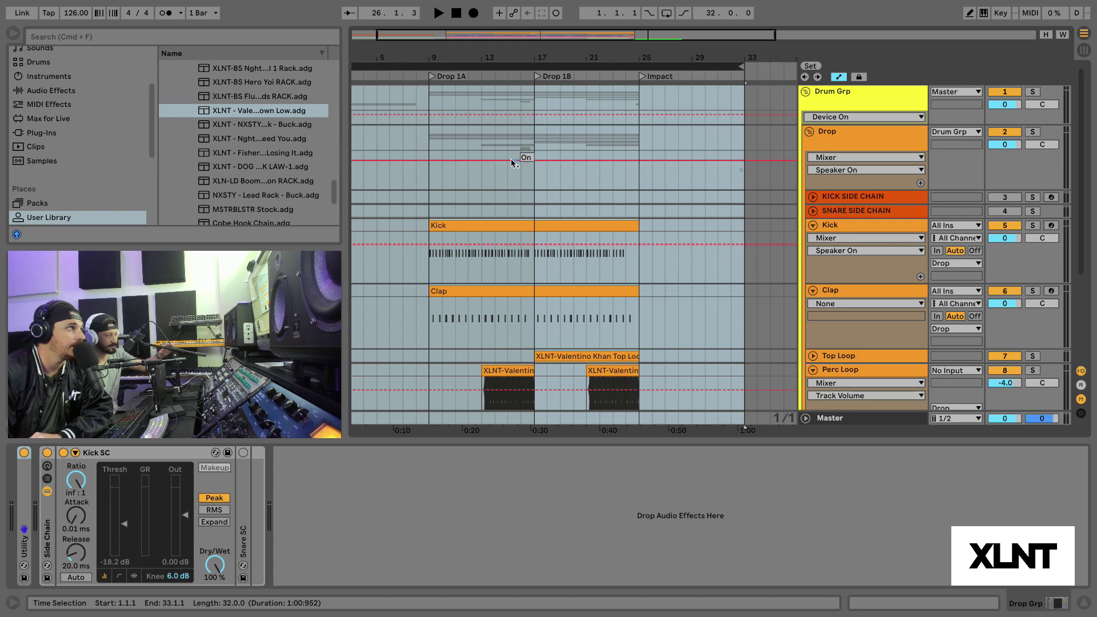
left_click(454, 222)
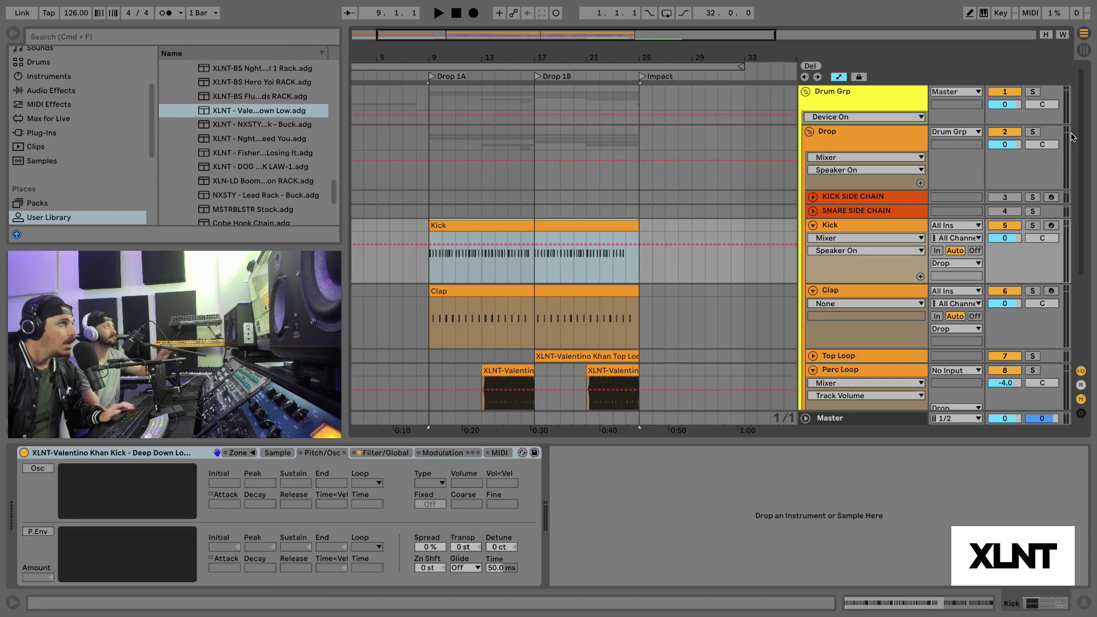
left_click(1032, 132)
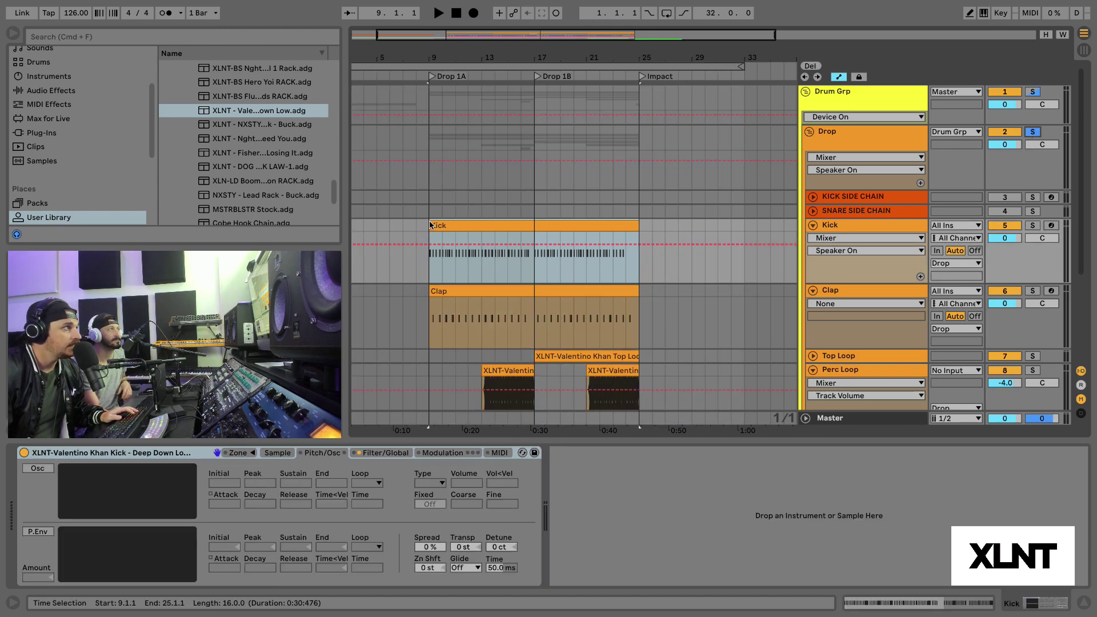
key("space")
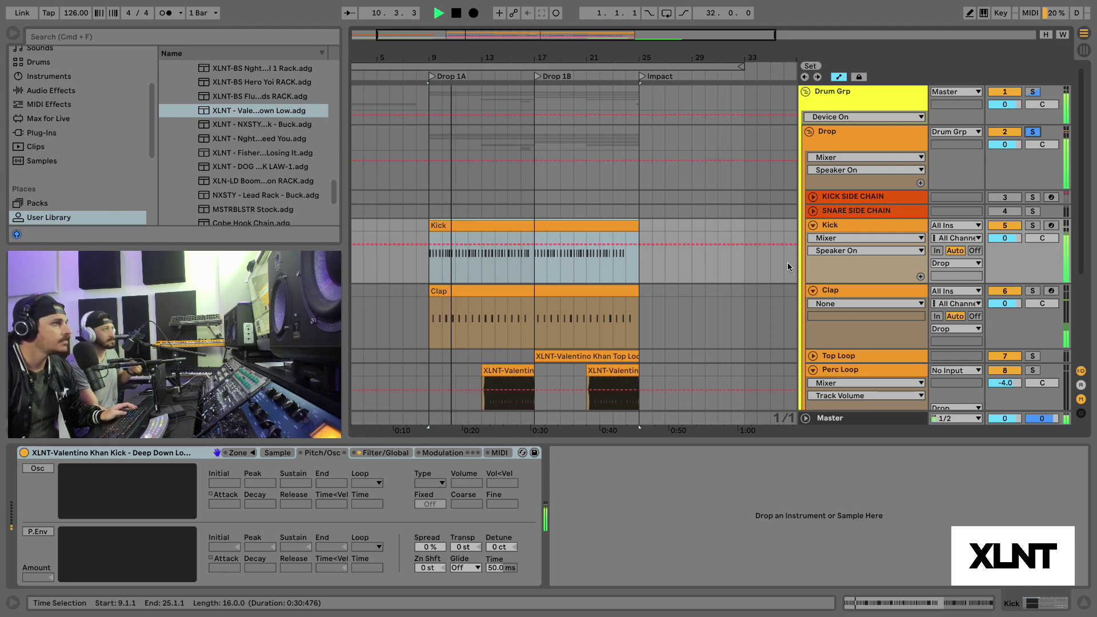
Solo Sub Grp with the drums, unfold the Top Loop track, and listen through Drop 1B before stopping playback
scroll(793, 265, "down", 4)
scroll(795, 267, "down", 1)
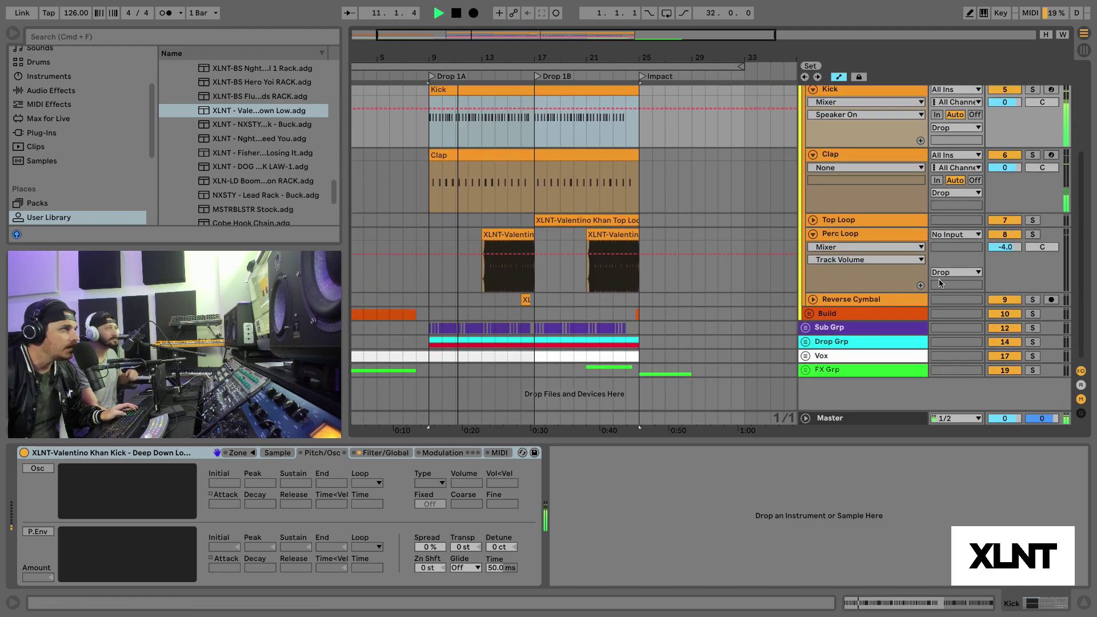
left_click(1031, 328)
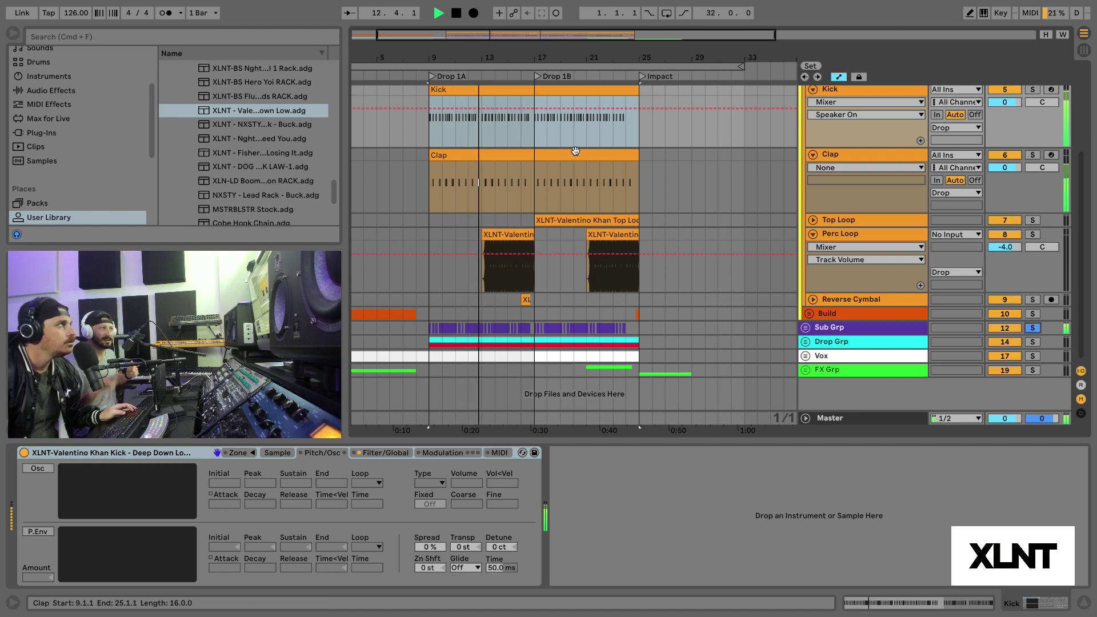
scroll(514, 56, "up", 1)
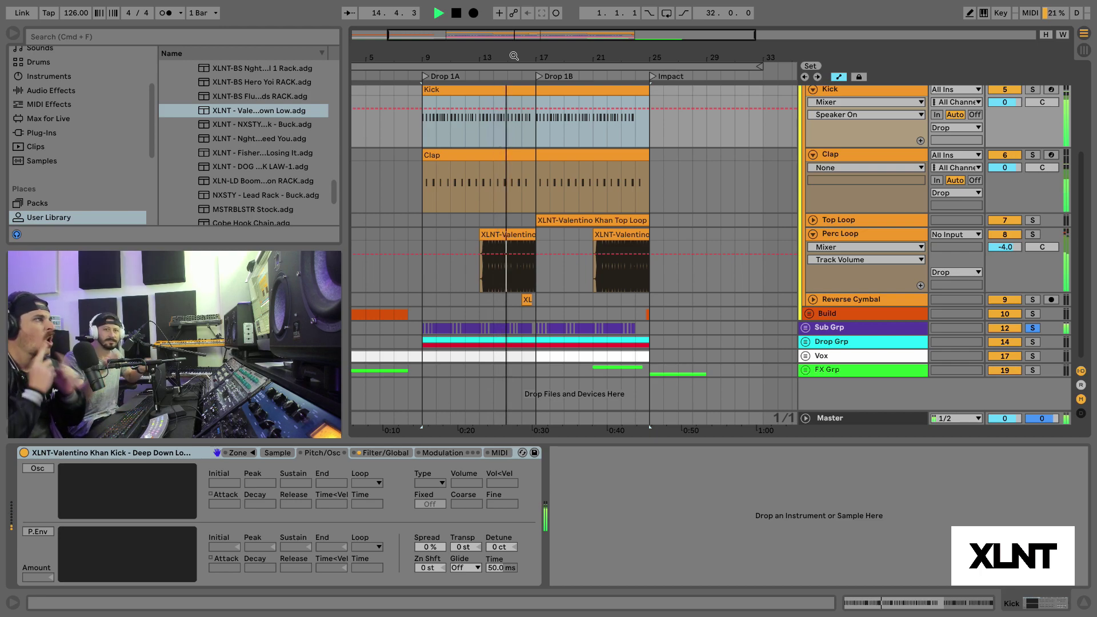
scroll(549, 56, "up", 1)
scroll(552, 101, "up", 1)
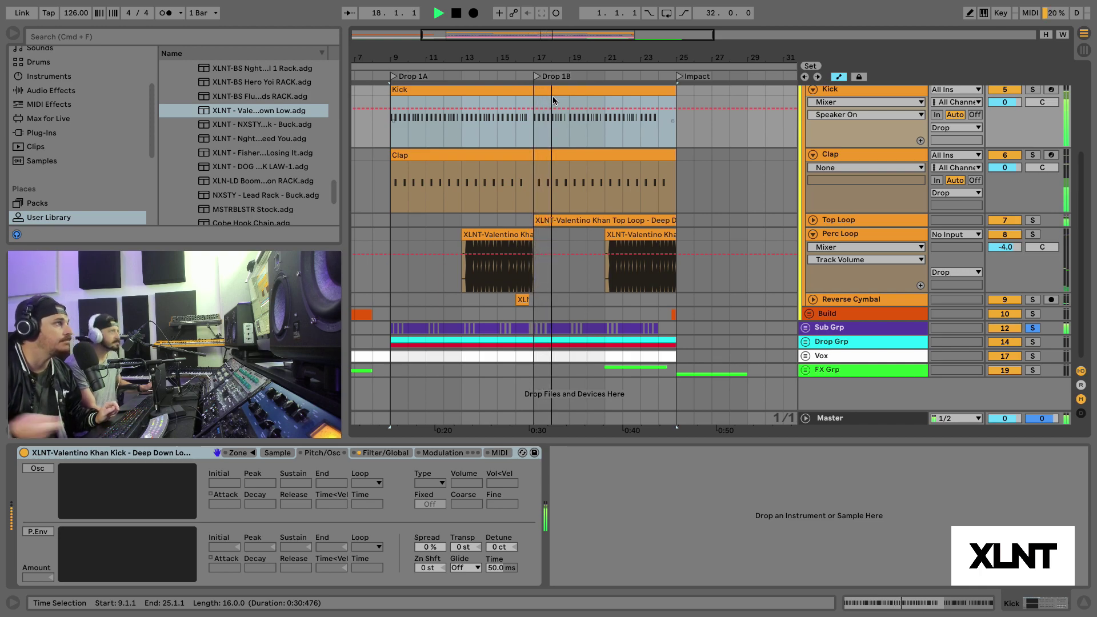
key("Right")
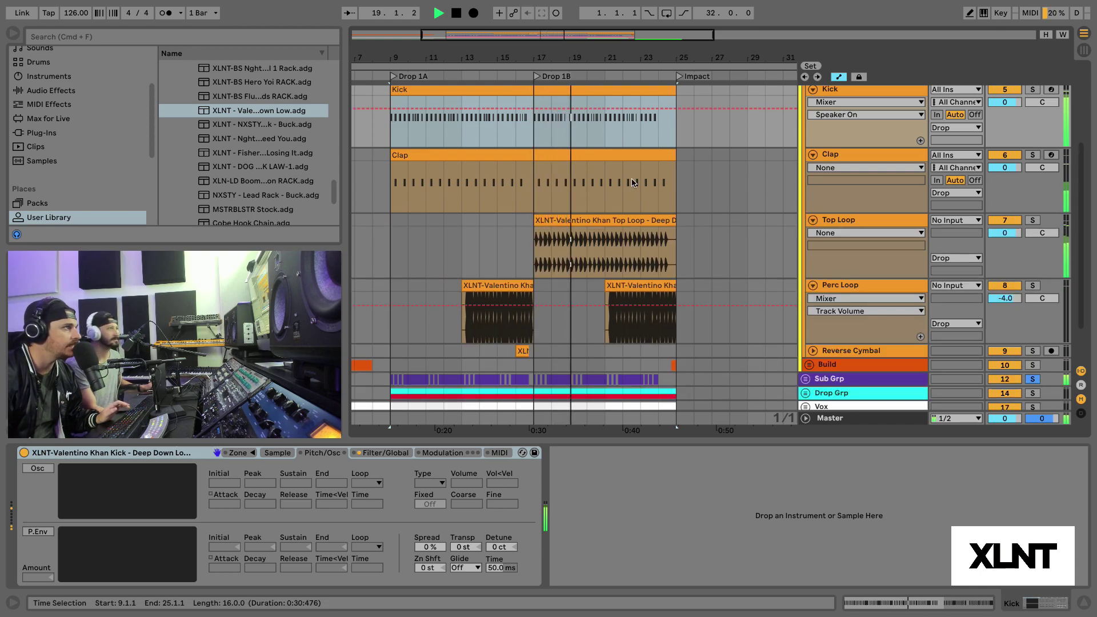
scroll(599, 101, "up", 3)
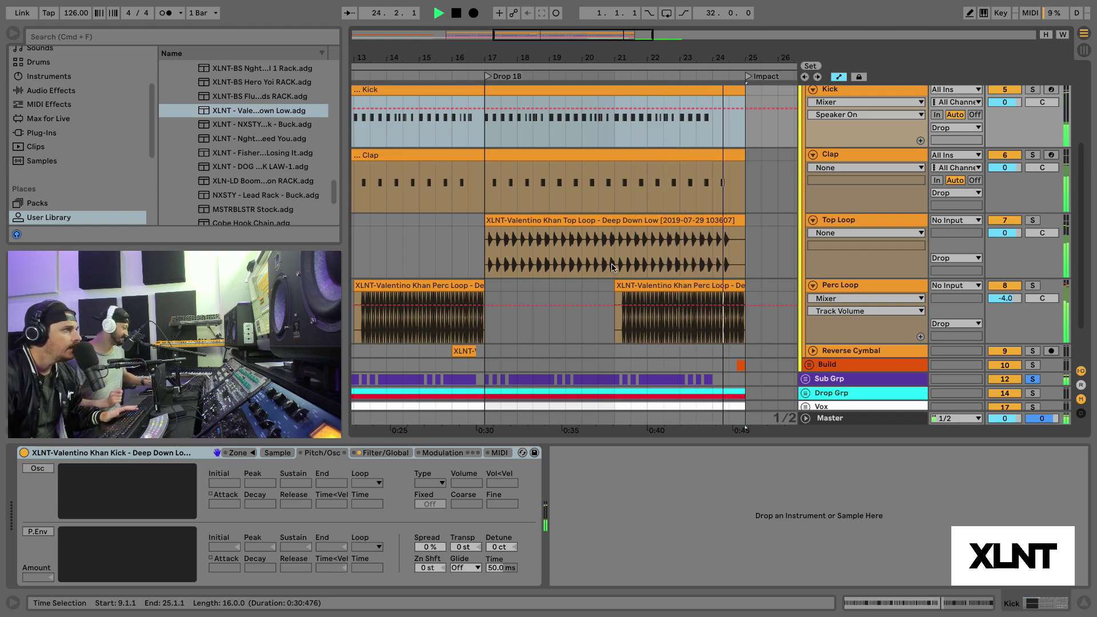
key("space")
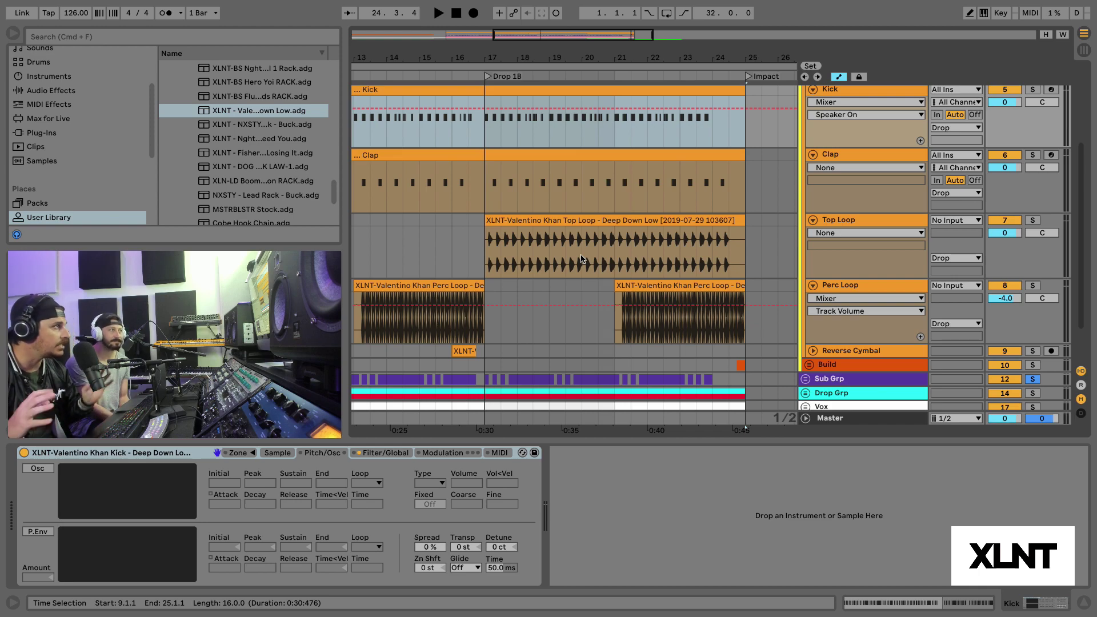
Fold the individual drum tracks, collapse Drum Grp and expand Drop Grp to show its bass tracks
left_click(813, 90)
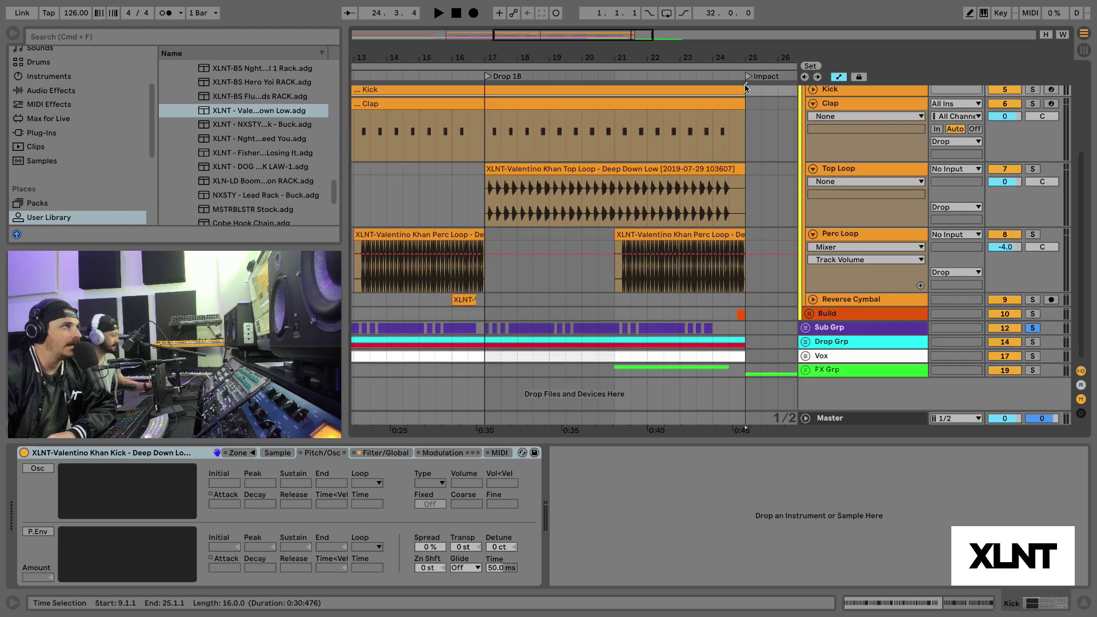
left_click(815, 105)
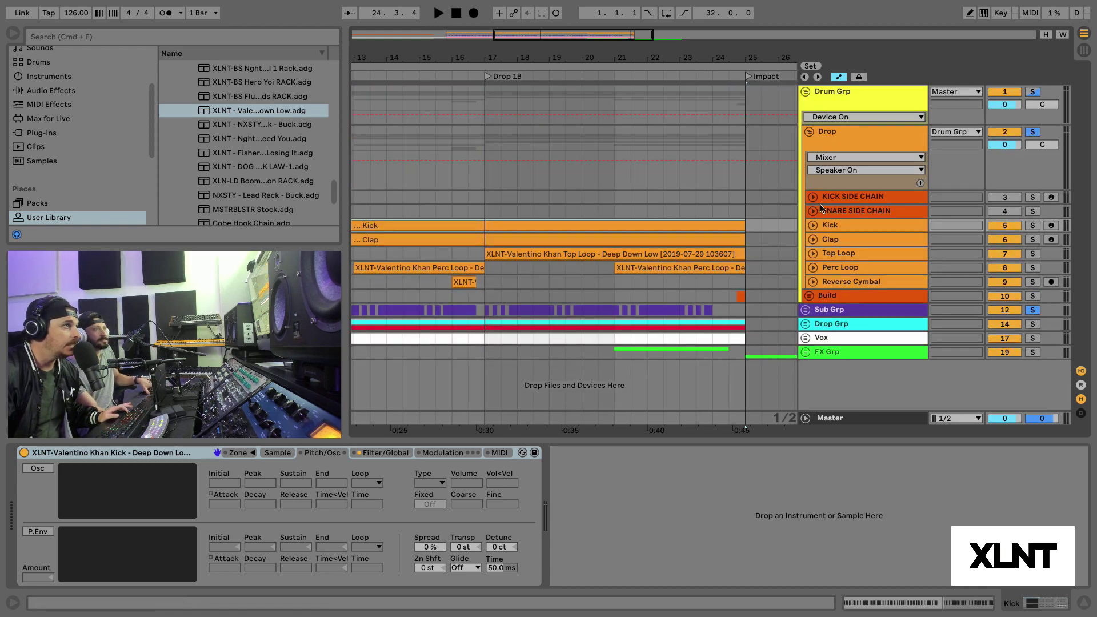
left_click(805, 92)
left_click(805, 132)
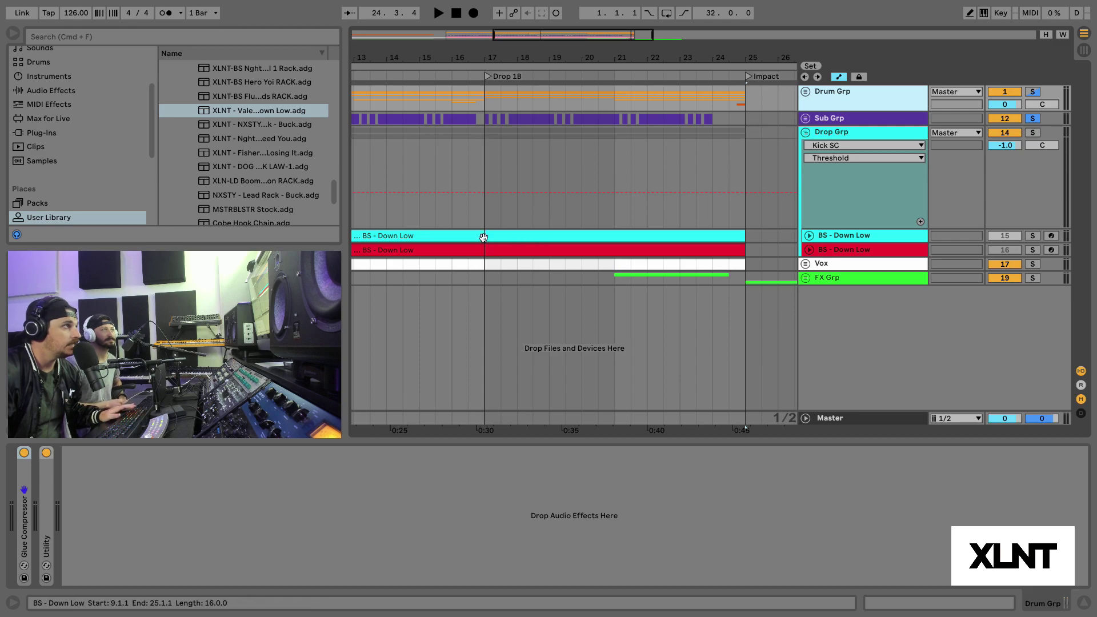
Audition Drop Grp soloed from bar 17, unfold the active cyan BS - Down Low track, and replay with all solos off
left_click(482, 217)
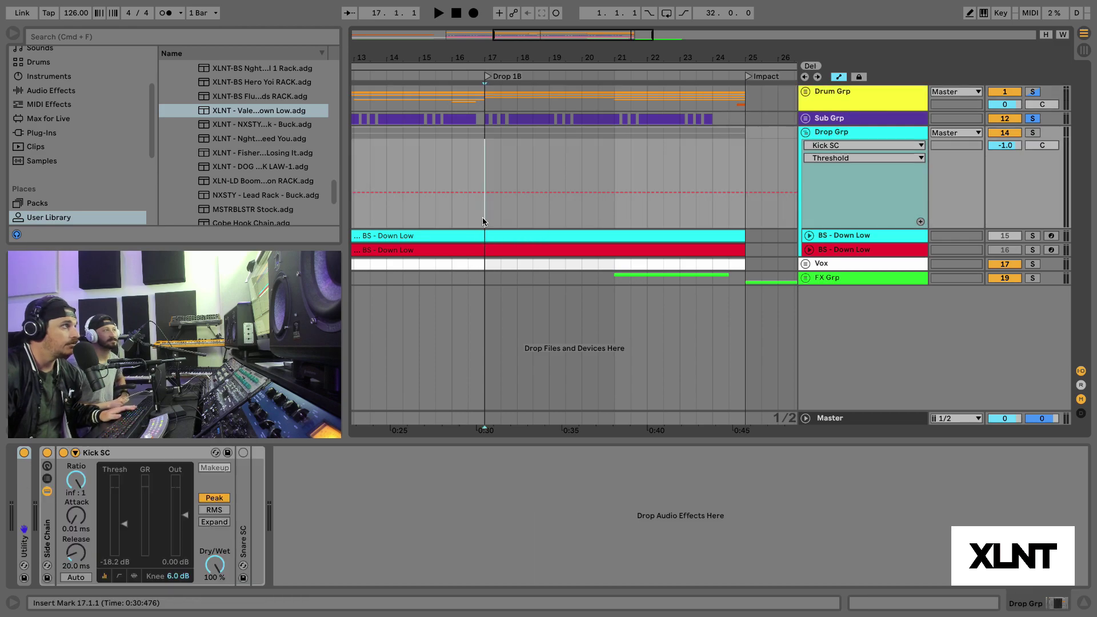
left_click(1032, 133)
key("space")
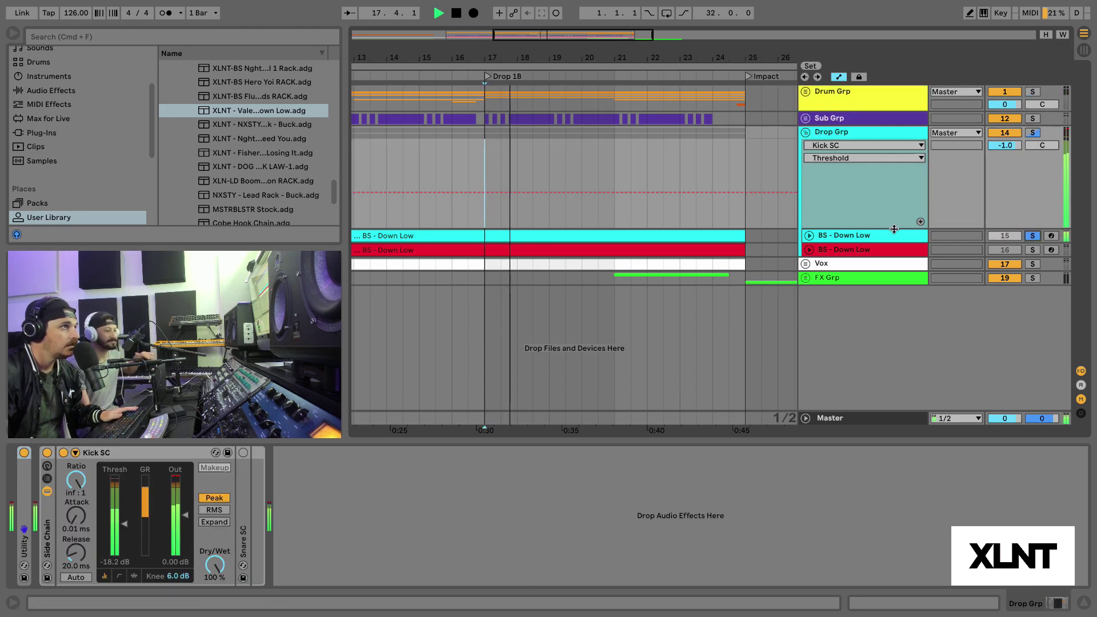
left_click(809, 236)
key("space")
left_click(1011, 242)
key("space")
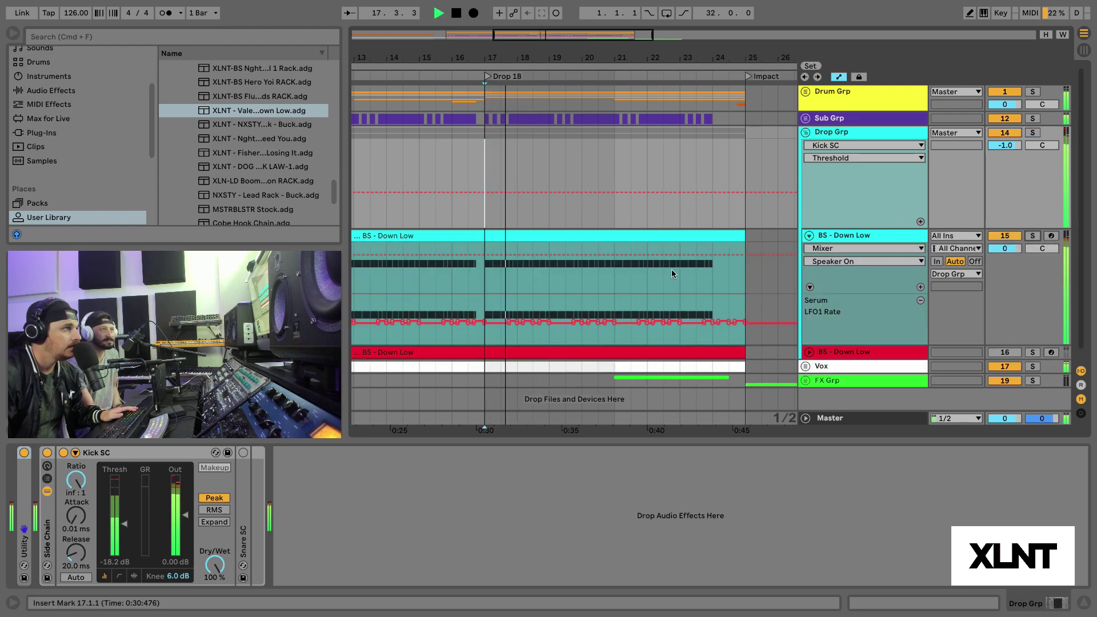
Split the cyan BS - Down Low clip at bar 17, stop playback and fold the track's effect rack to reveal Serum
scroll(651, 264, "down", 1)
left_click(487, 263)
key("super+e")
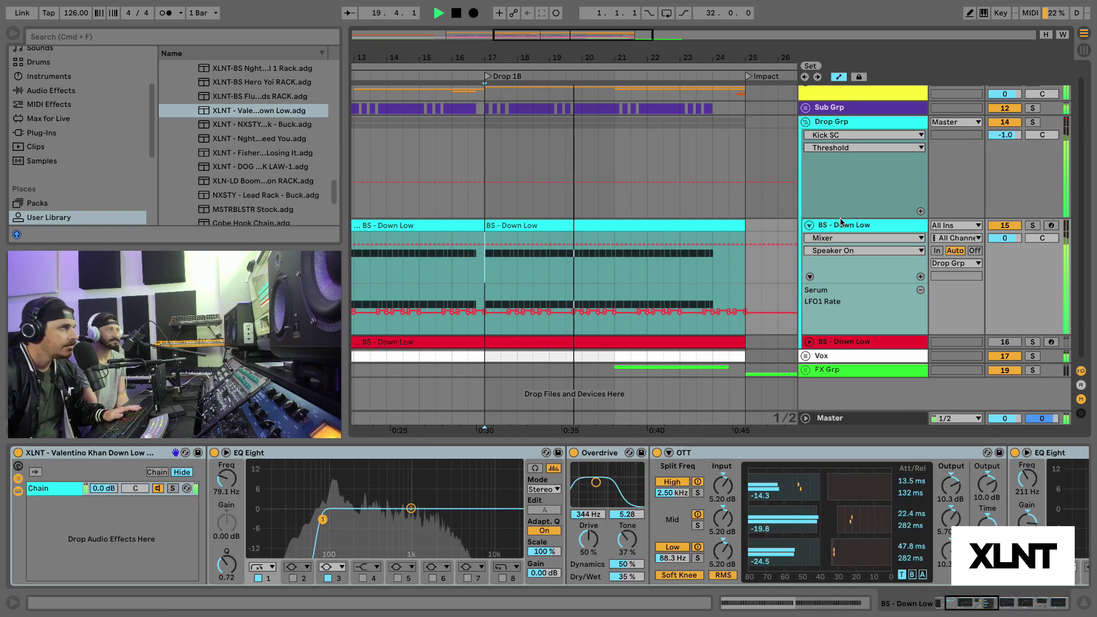
key("space")
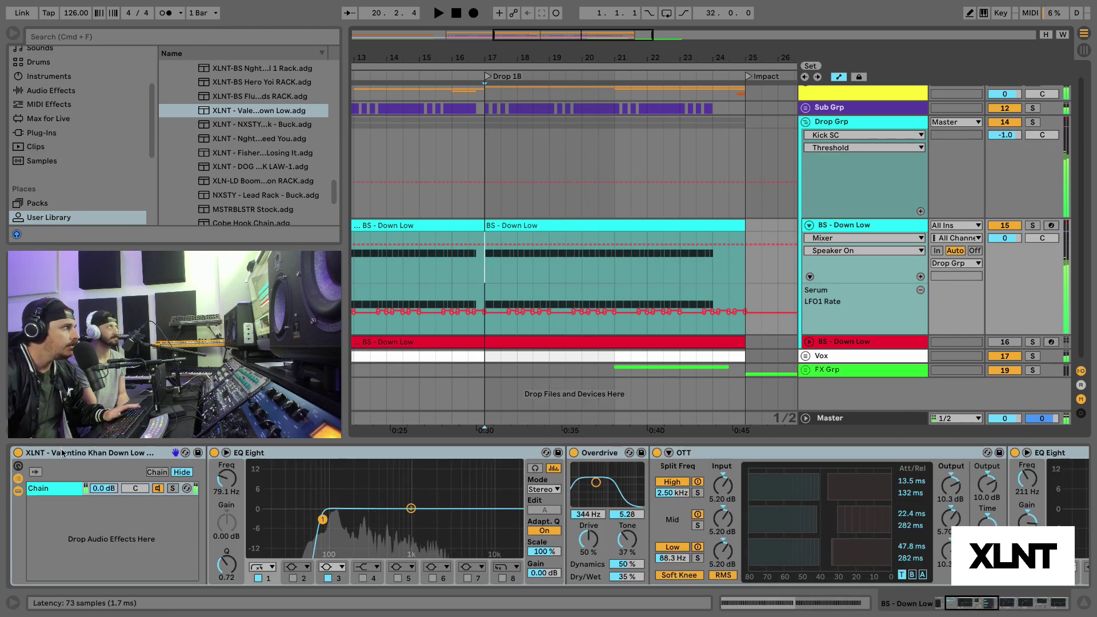
double_click(63, 452)
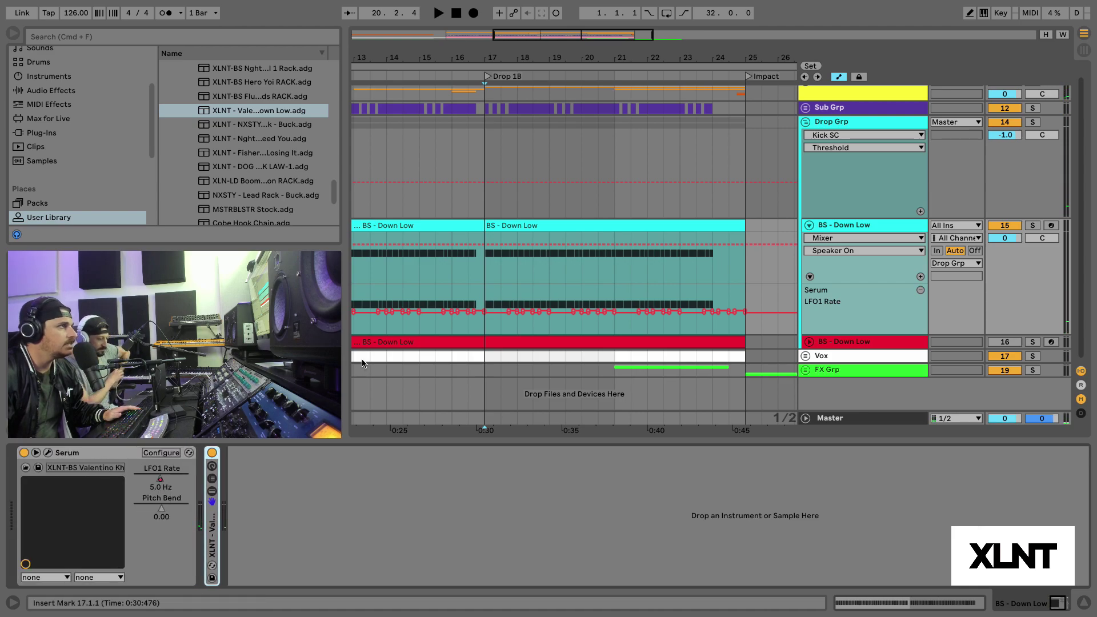
Unfold the red BS - Down Low track and activate it in place of the cyan one
left_click(877, 339)
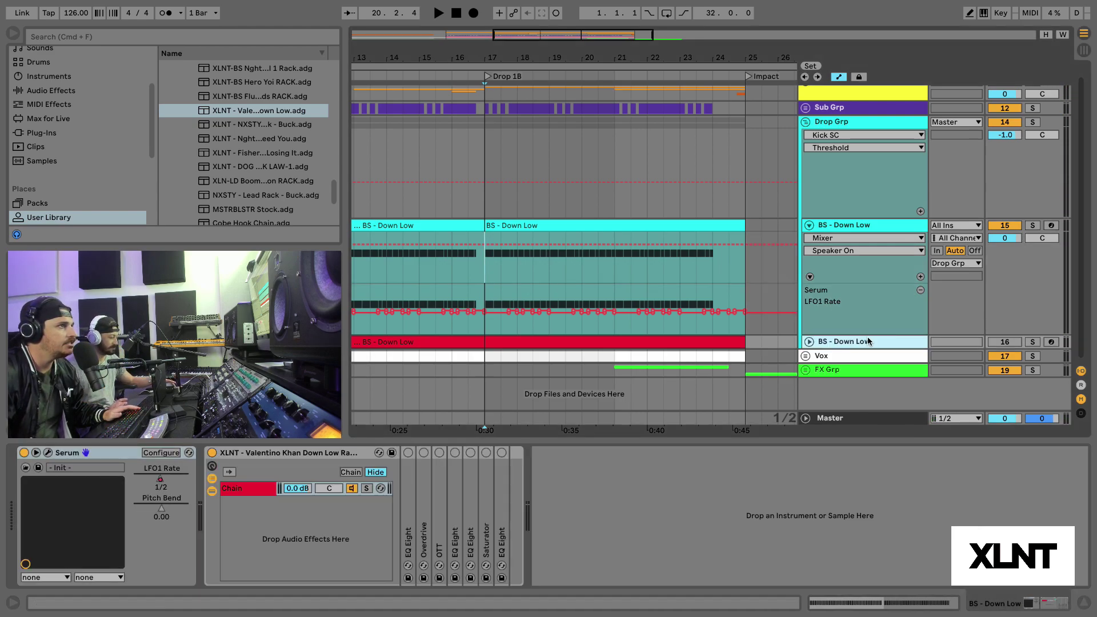
double_click(888, 341)
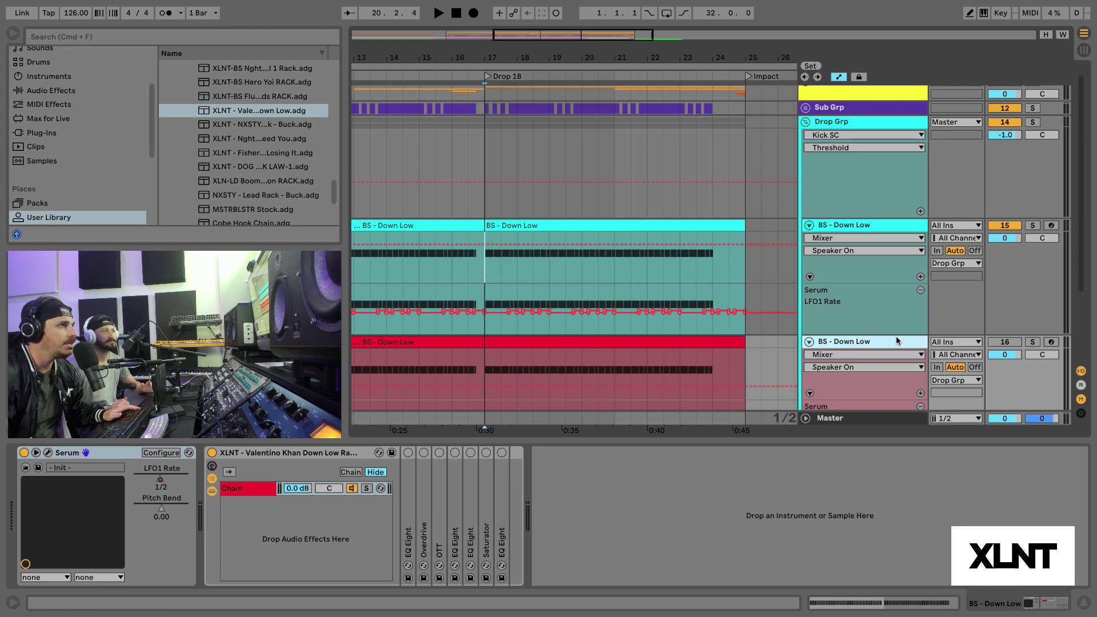
left_click(484, 291)
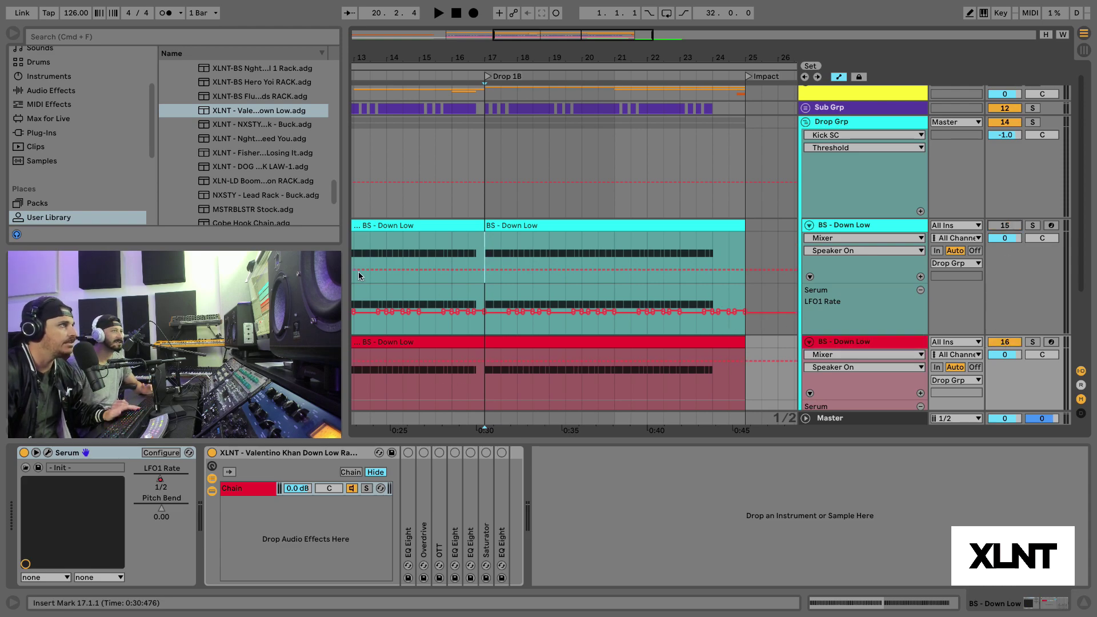
Play the full mix from position 16.3.1 into Drop 1B to hear the red BS - Down Low track
left_click(455, 198)
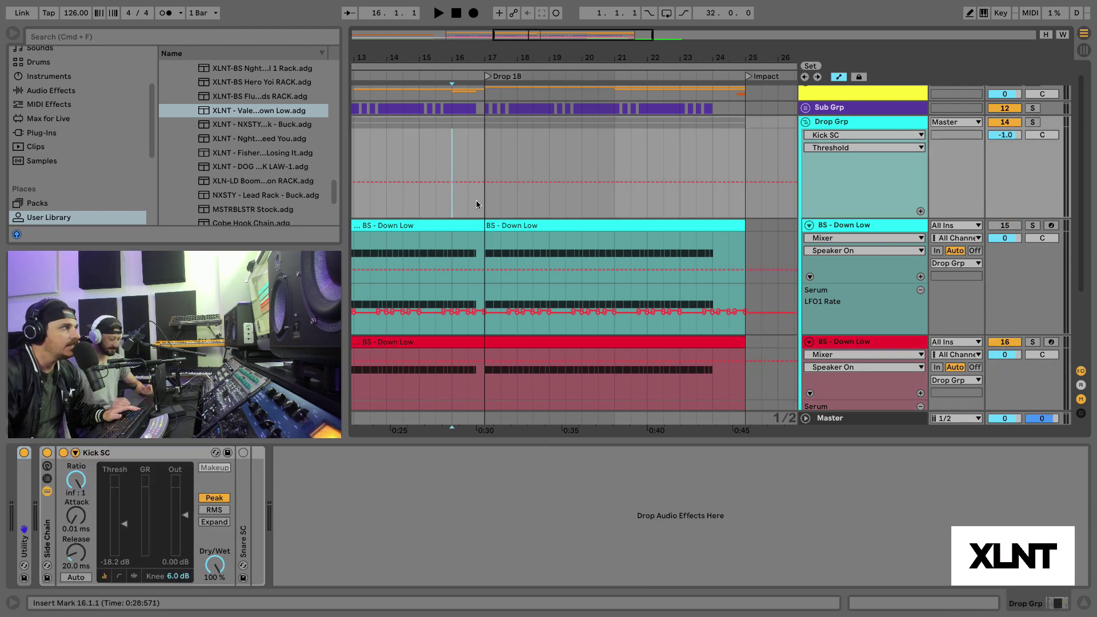
left_click(477, 204)
key("space")
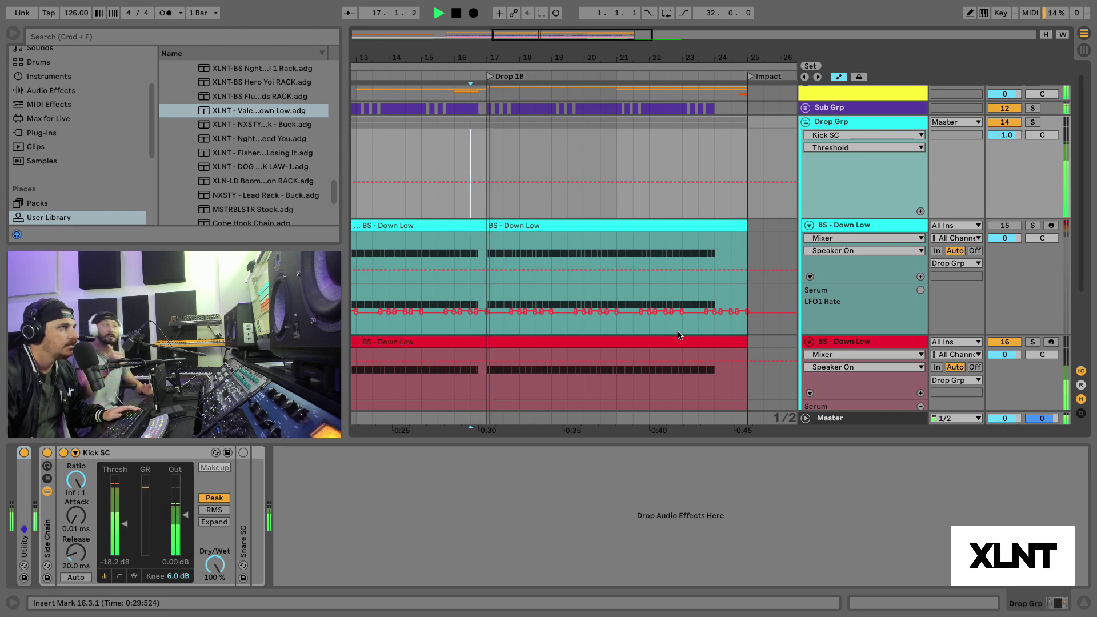
scroll(731, 345, "right", 3)
scroll(731, 346, "up", 1)
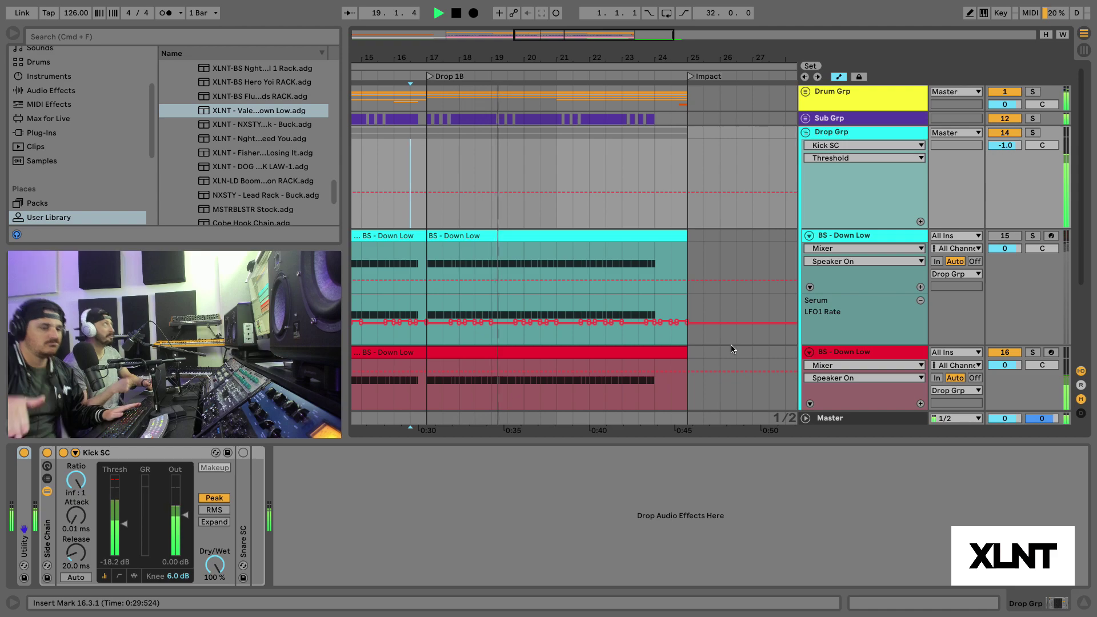
Stop playback, open the Serum editor of the red BS - Down Low track, and reposition and slightly enlarge its window
left_click(812, 345)
key("space")
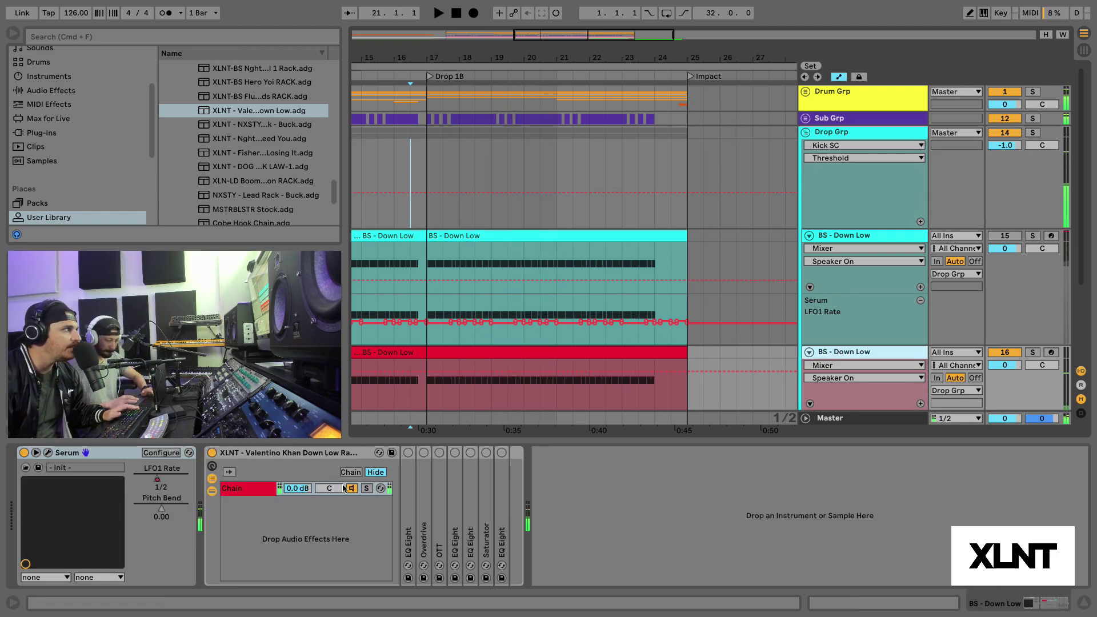
left_click(47, 452)
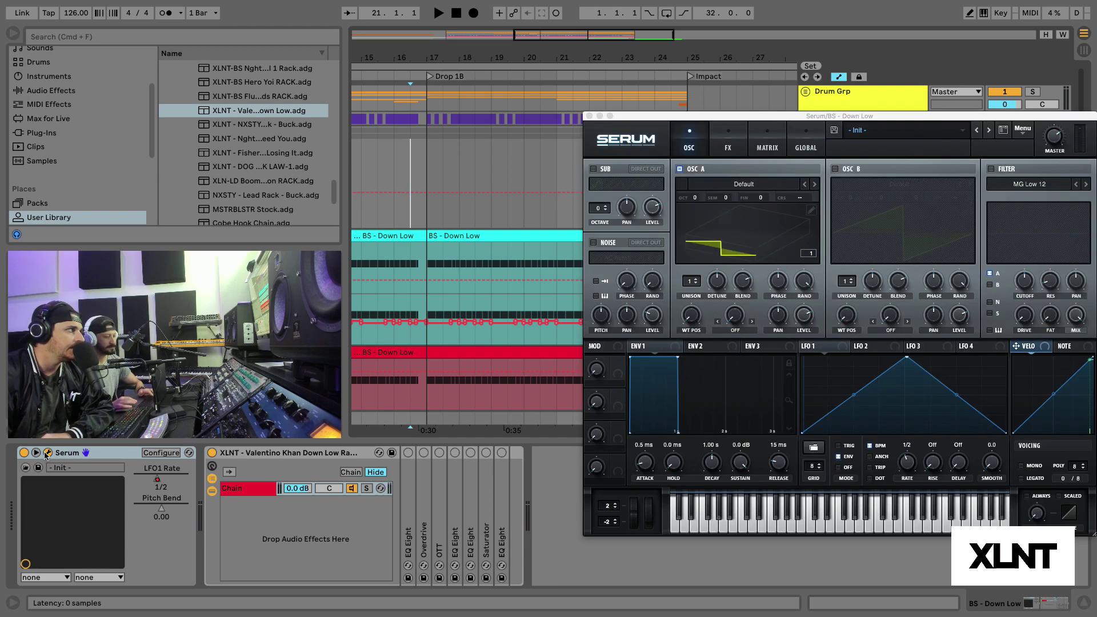
left_click_drag(787, 119, 659, 55)
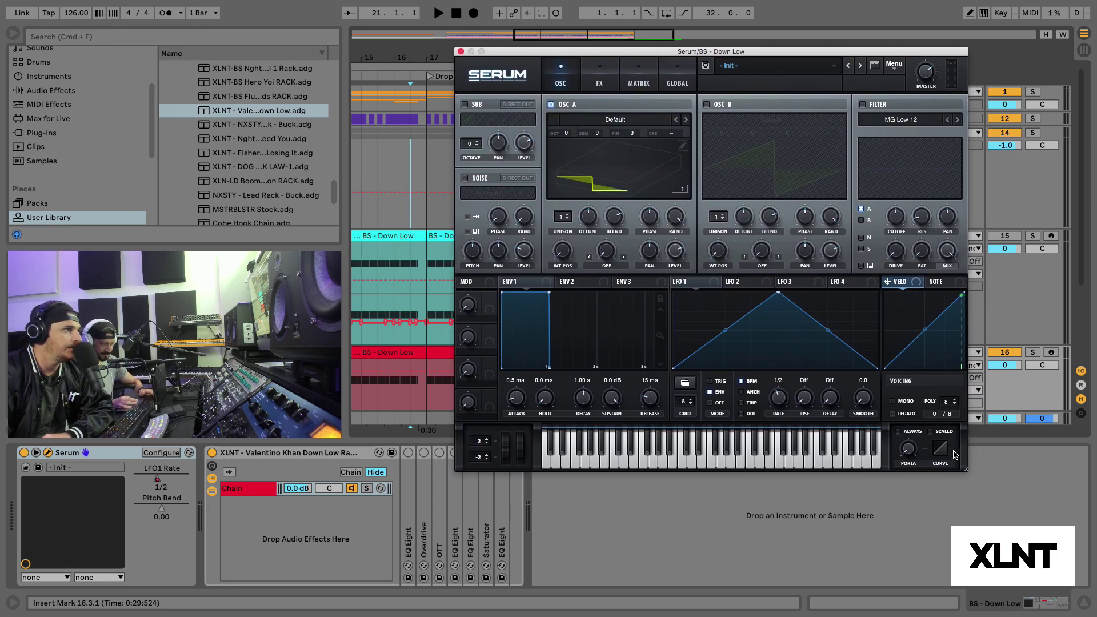
left_click_drag(964, 472, 981, 483)
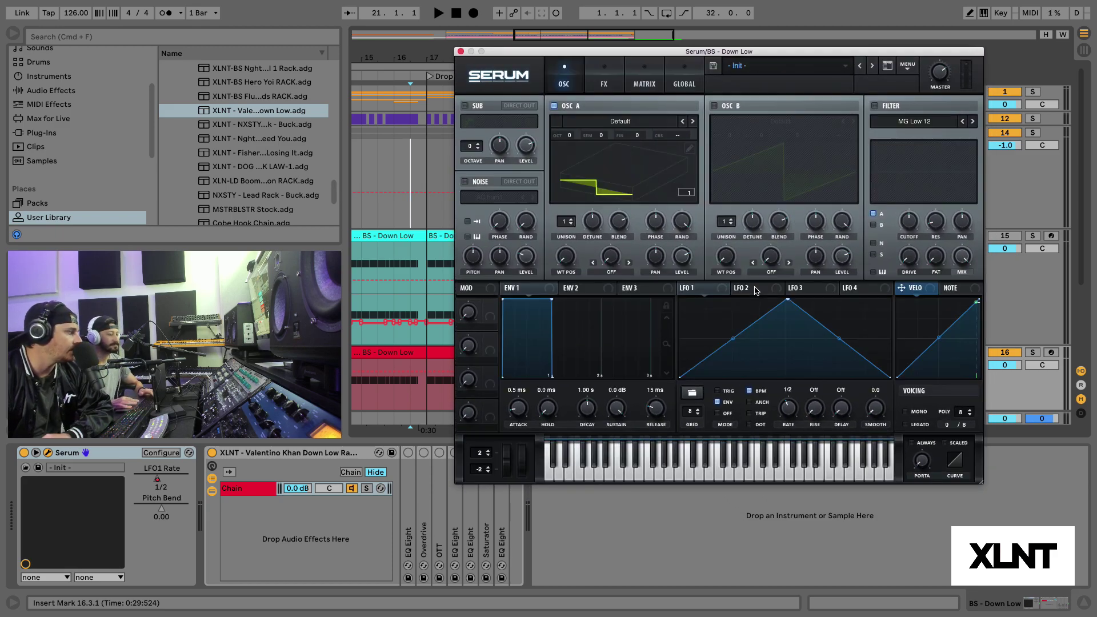
Load the FFT_Add_2nds wavetable from the Digital category into oscillator A and sweep its wavetable position up and back down
left_click(575, 126)
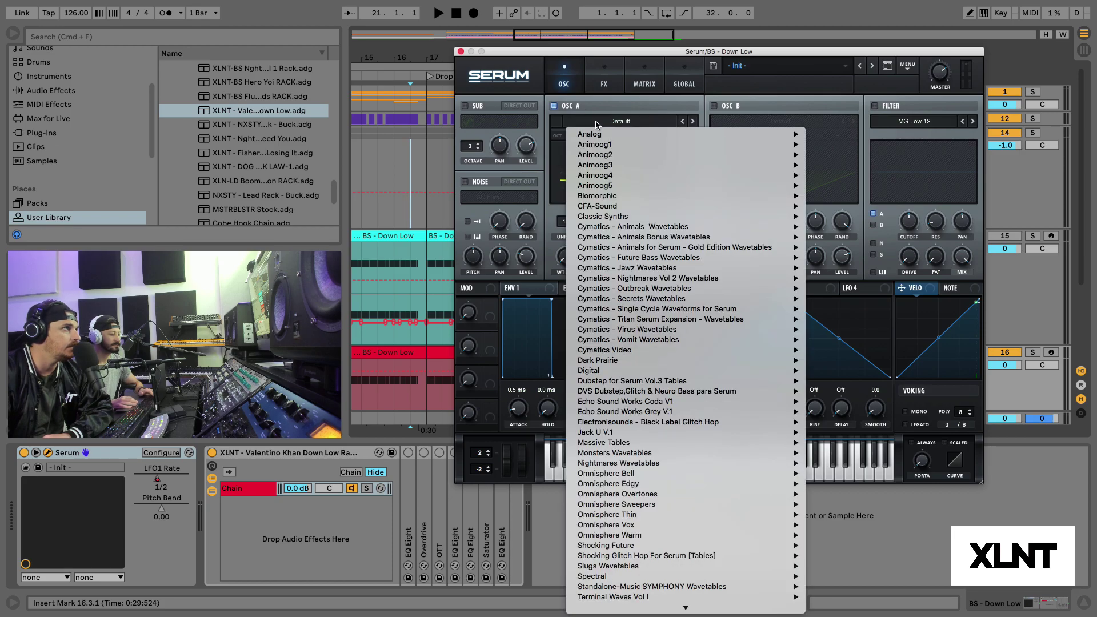
mouse_move(650, 372)
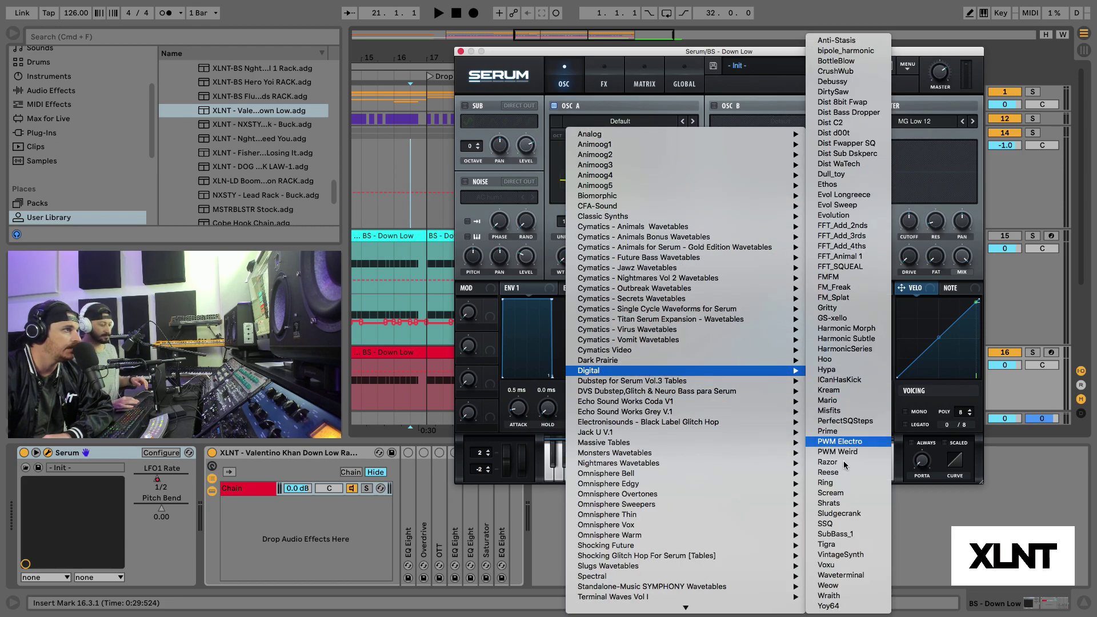
left_click(859, 226)
left_click_drag(564, 255, 567, 219)
left_click_drag(572, 201, 551, 266)
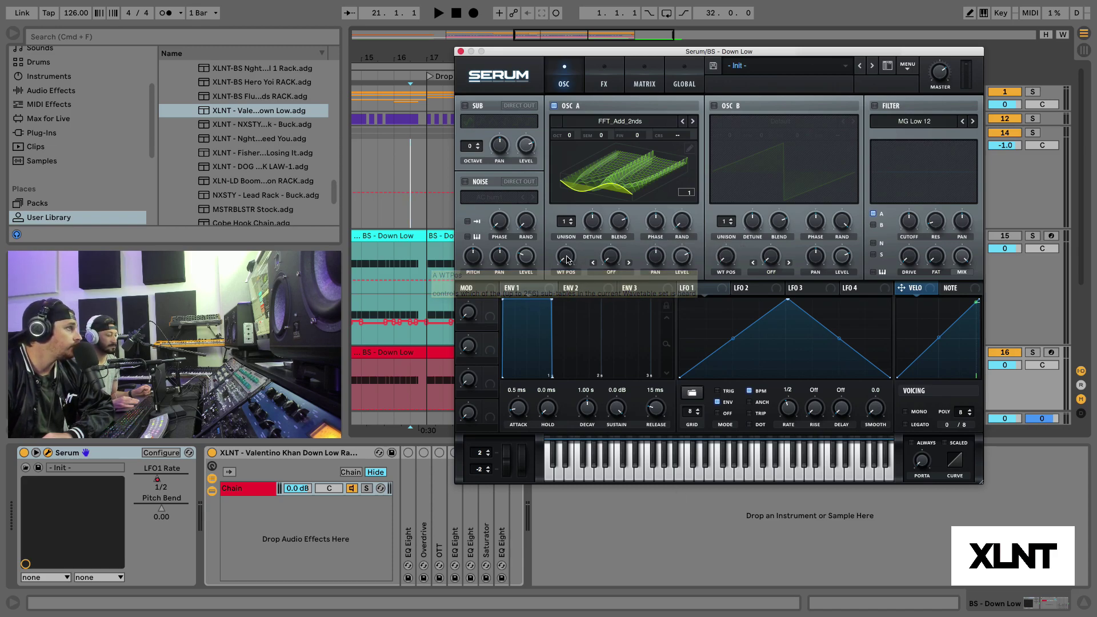
mouse_move(567, 260)
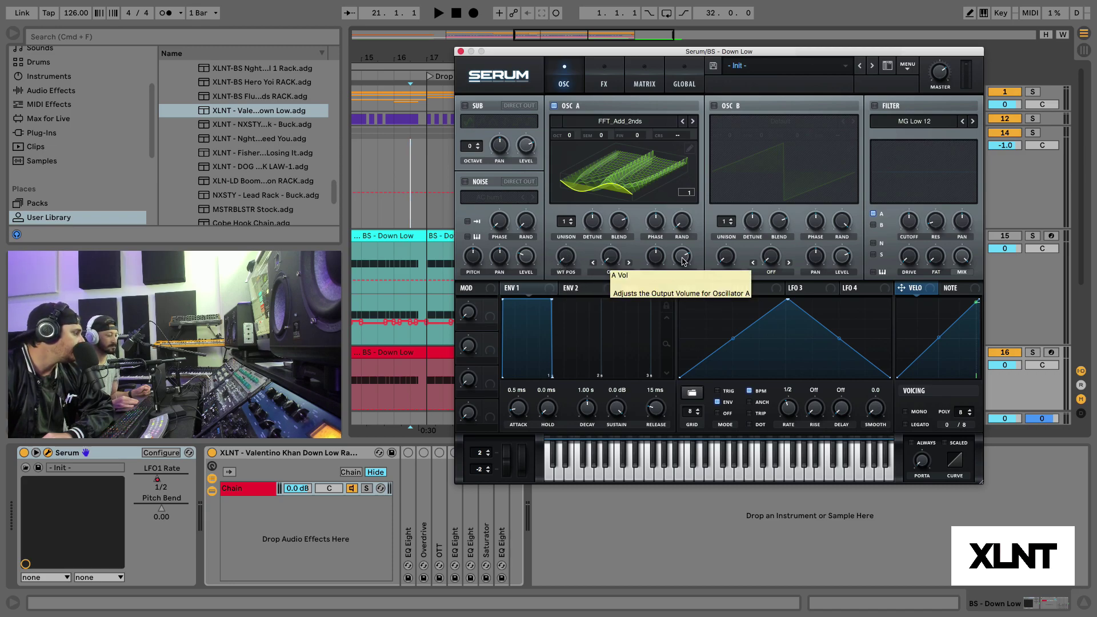
Set oscillator A's warp mode to FM (from B)
left_click(615, 276)
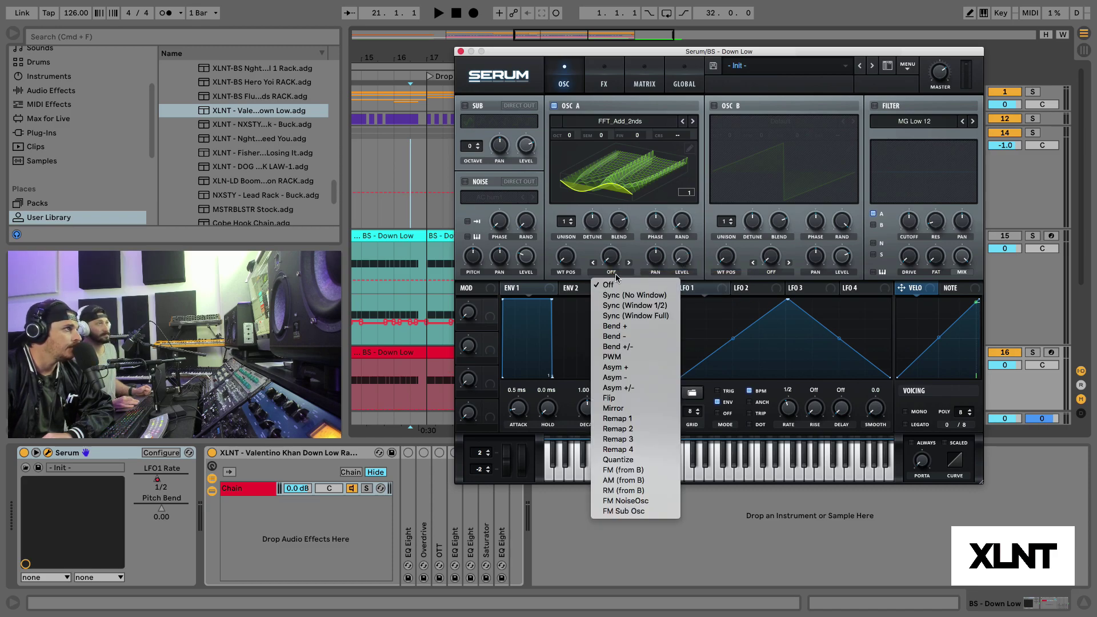
left_click(634, 471)
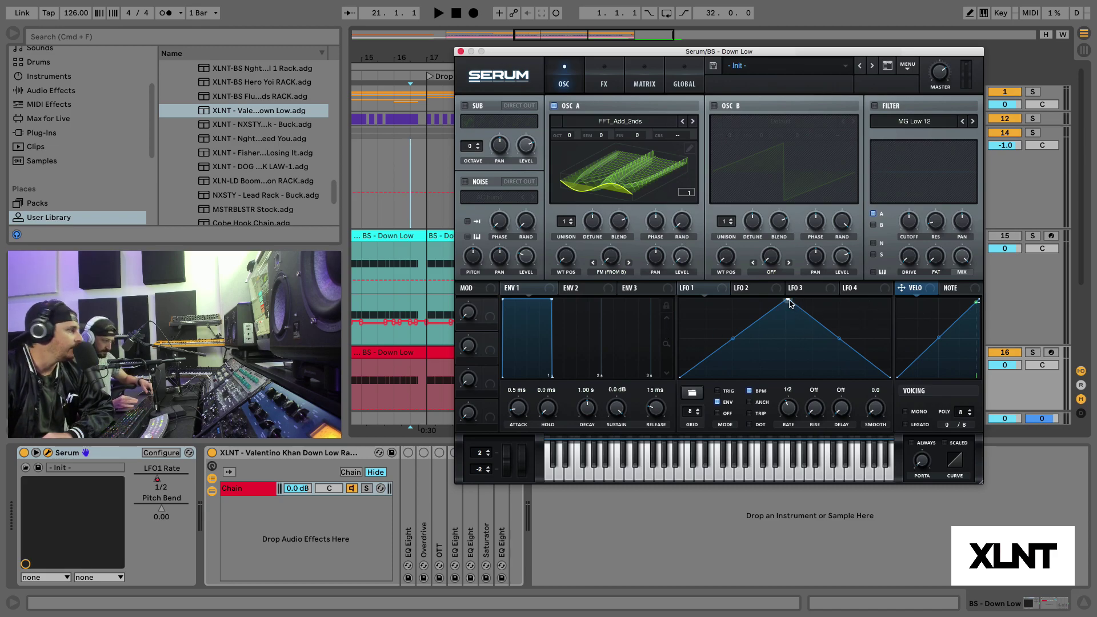
Reshape LFO 1 with an earlier peak and a bulging fall to an added midway point, with BPM off and Anchor on
left_click_drag(789, 301, 730, 280)
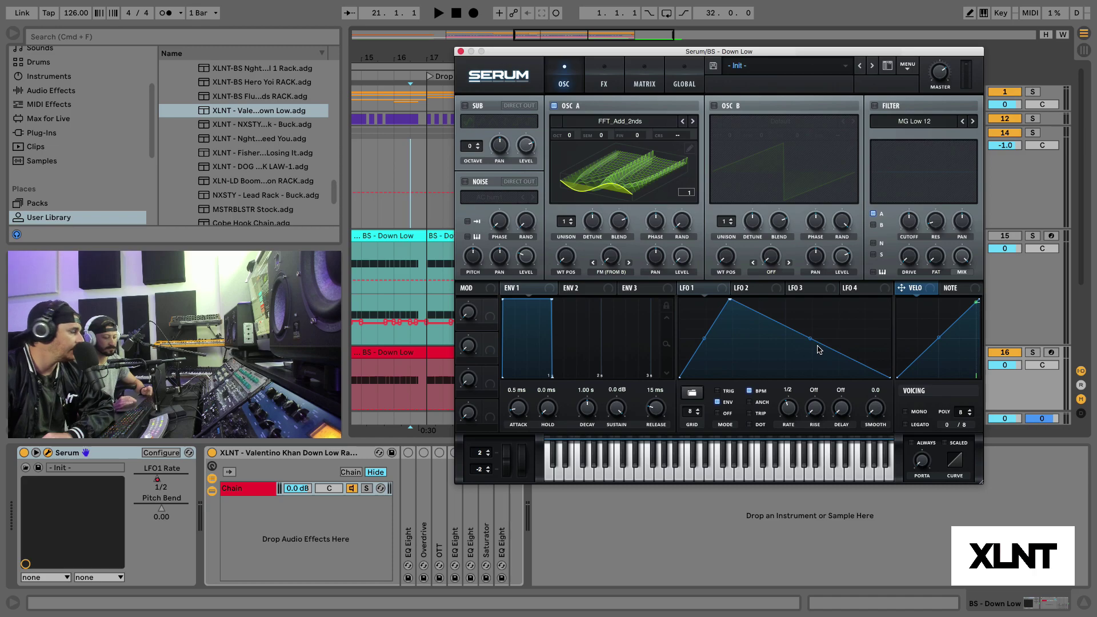
double_click(781, 347)
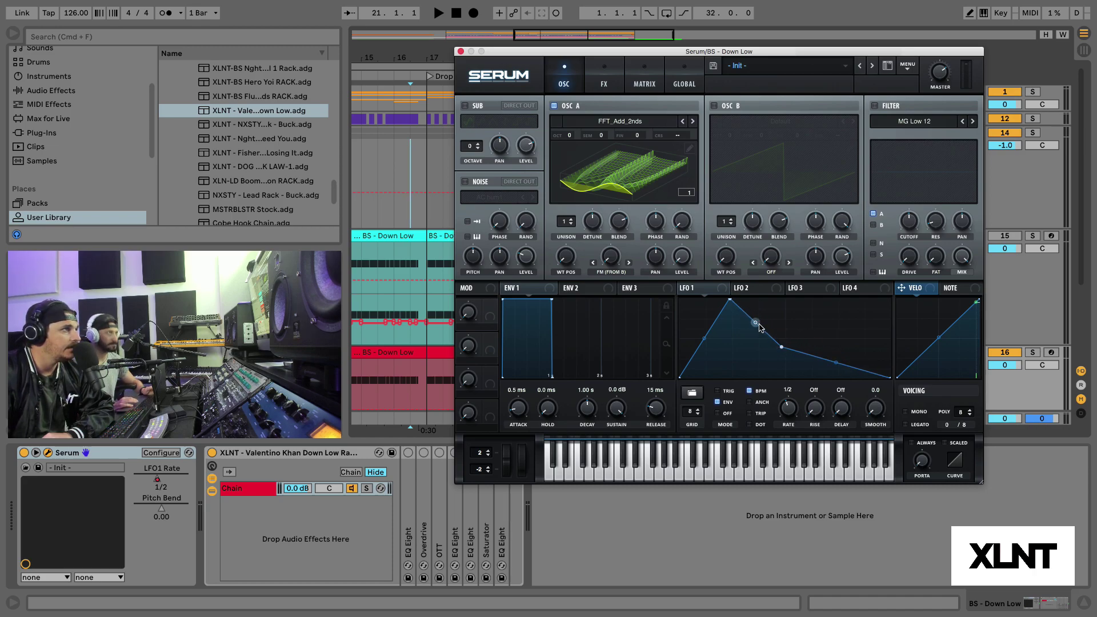
left_click_drag(755, 324, 762, 315)
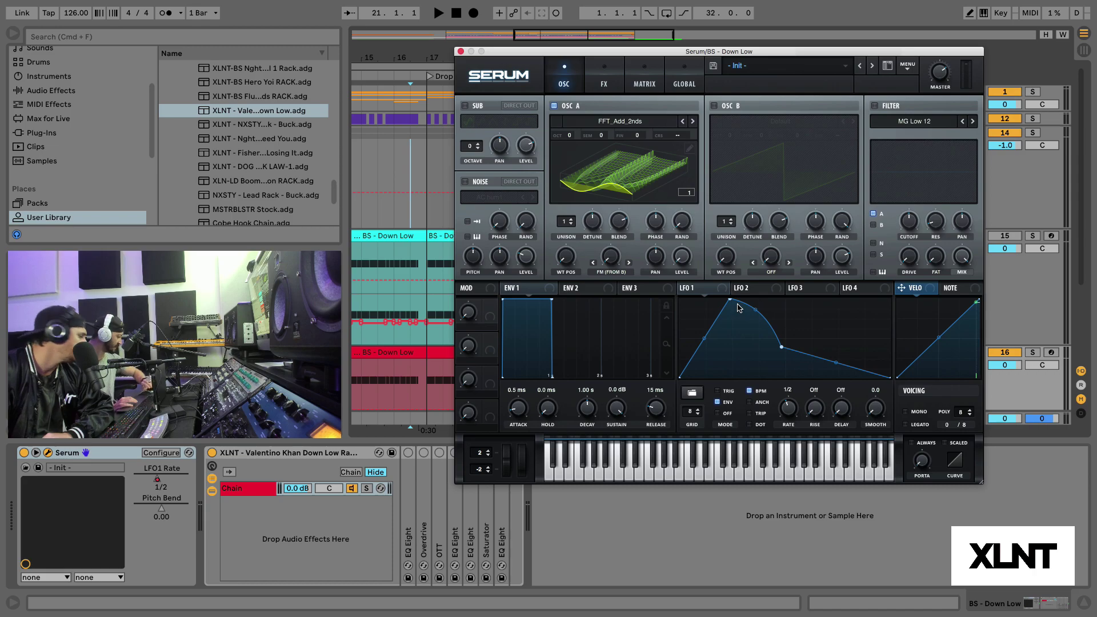
left_click_drag(730, 301, 719, 295)
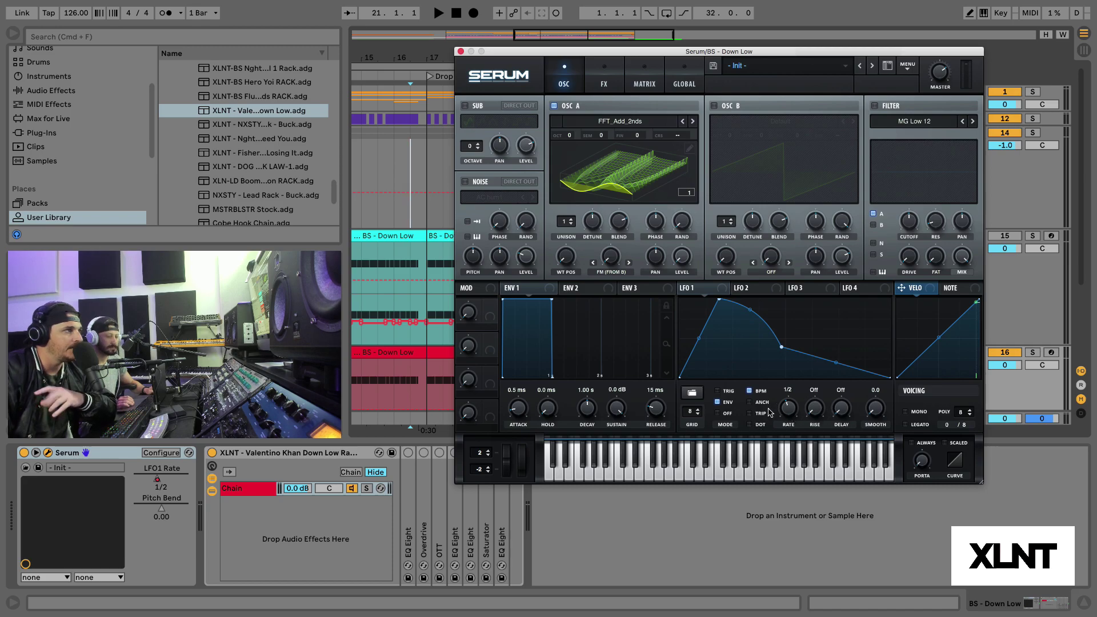
left_click(751, 391)
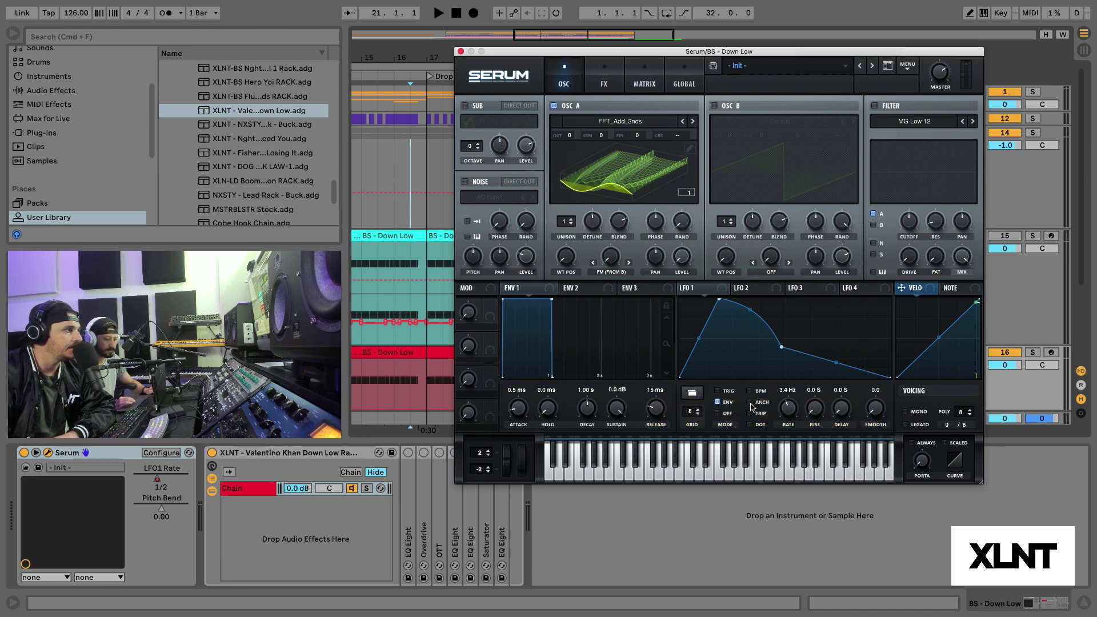
left_click(751, 403)
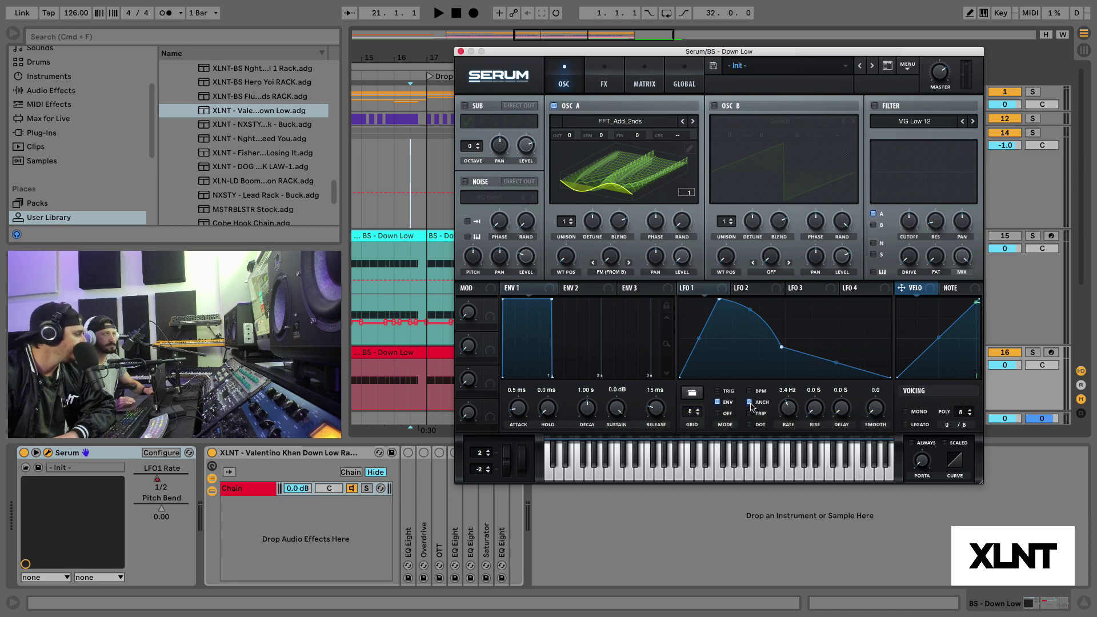
Try an LFO 1 rate of 2.0 Hz, and re-enable the overridden rate automation
double_click(793, 410)
type("2.")
key("Return")
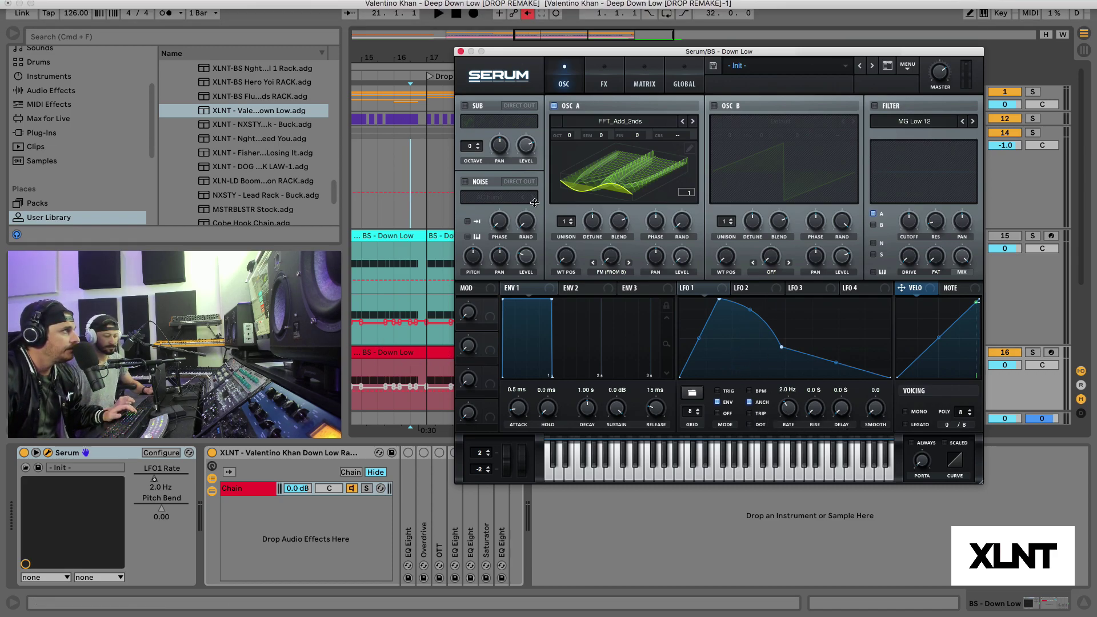
left_click(527, 12)
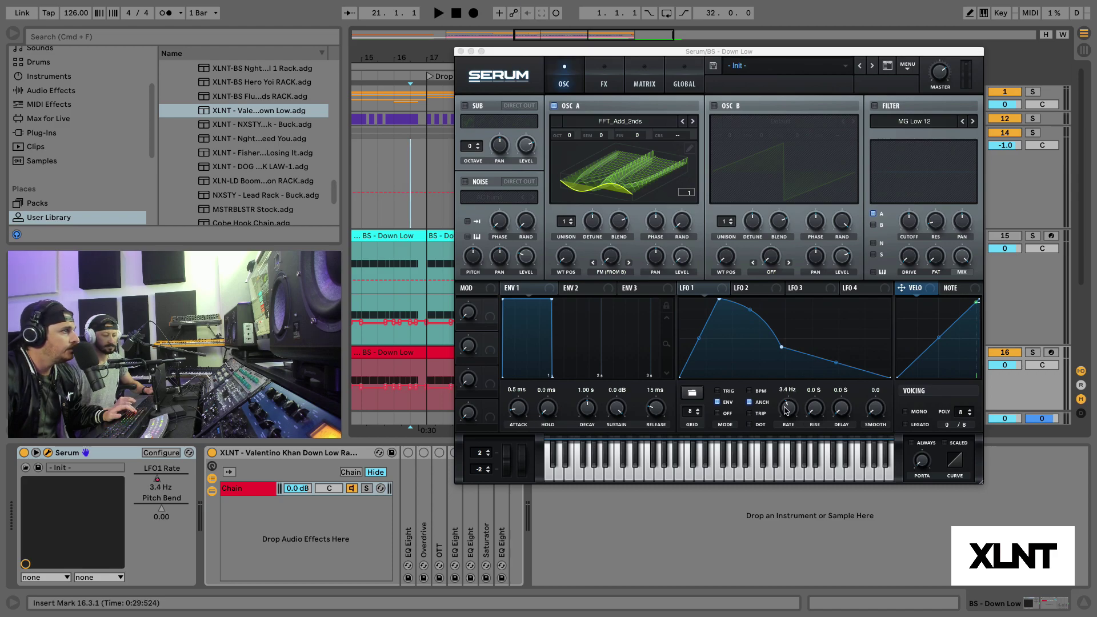
Assign LFO 1 to oscillator A's level and audition the red BS - Down Low track soloed from Drop 1A
scroll(415, 367, "left", 6)
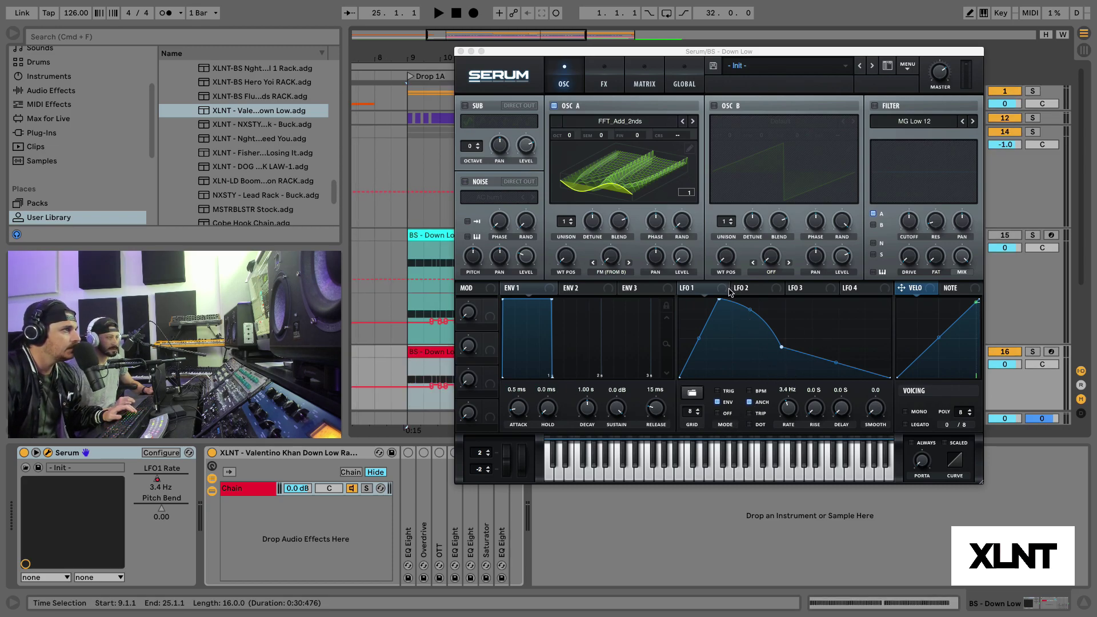
left_click_drag(722, 292, 681, 260)
key("space")
left_click(1031, 352)
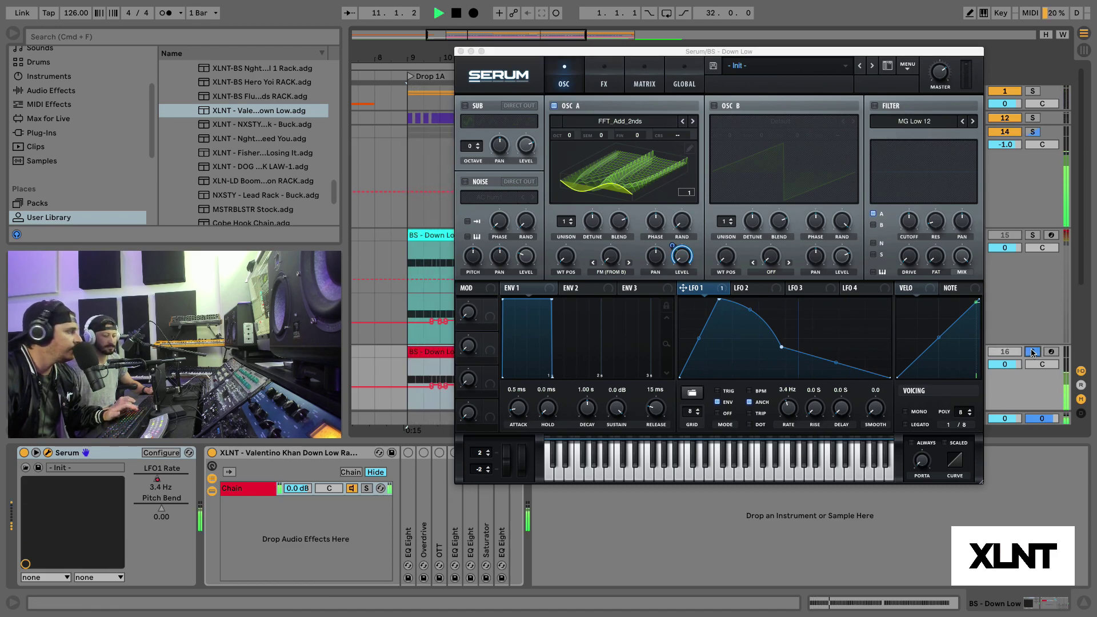
key("space")
Assign LFO 1 to oscillator A's wavetable position with an amount of about 23 and play the drop
left_click_drag(682, 288, 549, 283)
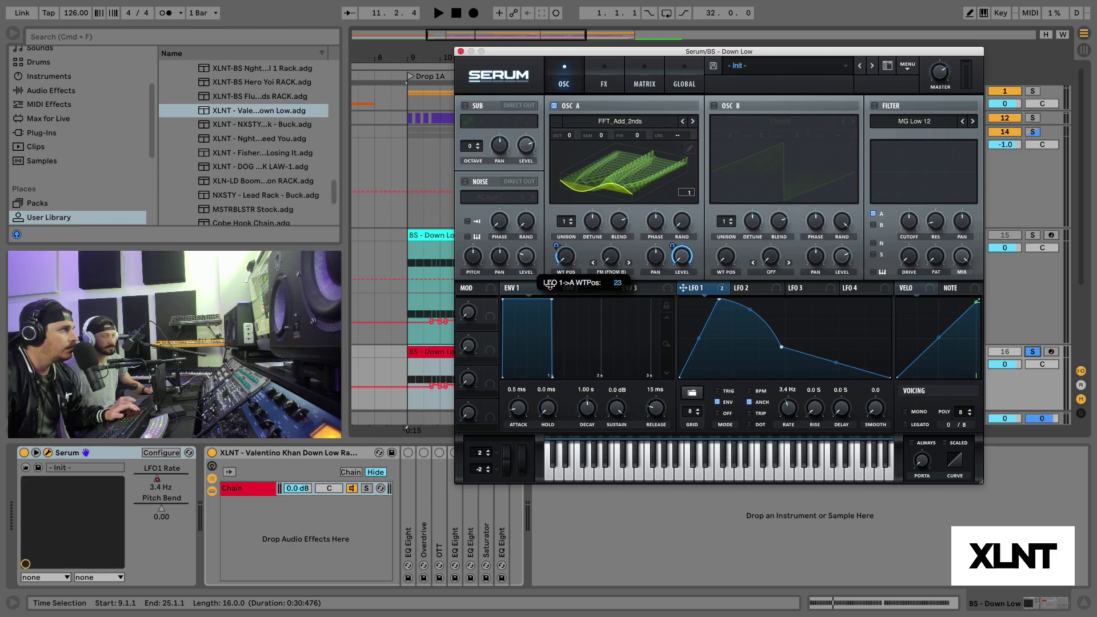
left_click_drag(550, 285, 549, 286)
key("space")
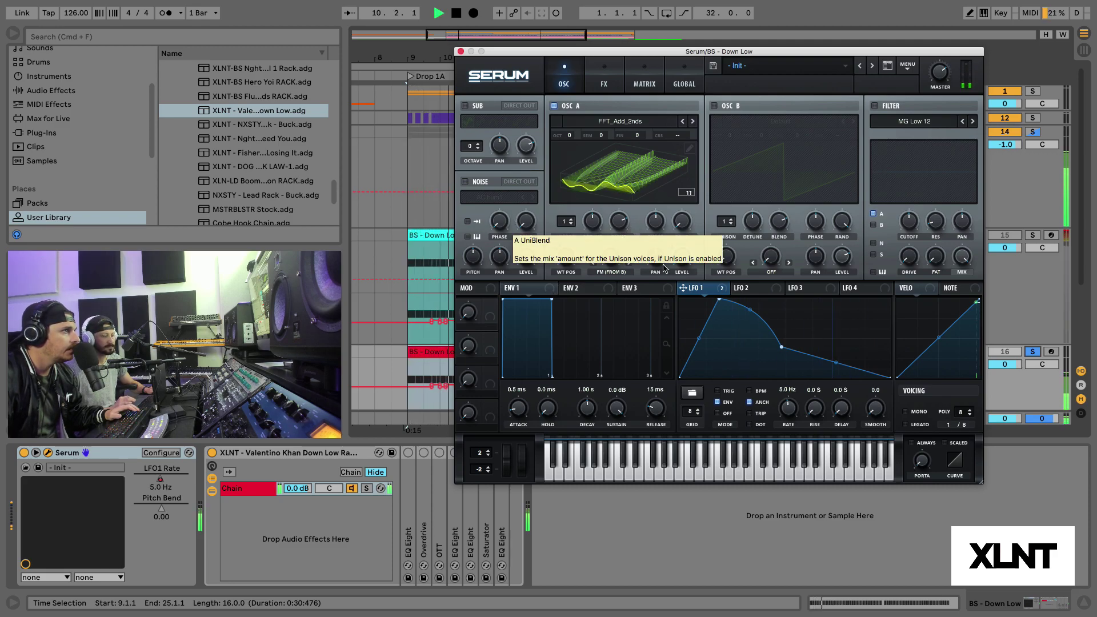
Check LFO 1's rate during playback and examine the LFO1 Rate automation on the red BS - Down Low track
left_click_drag(778, 411, 777, 400)
key("space")
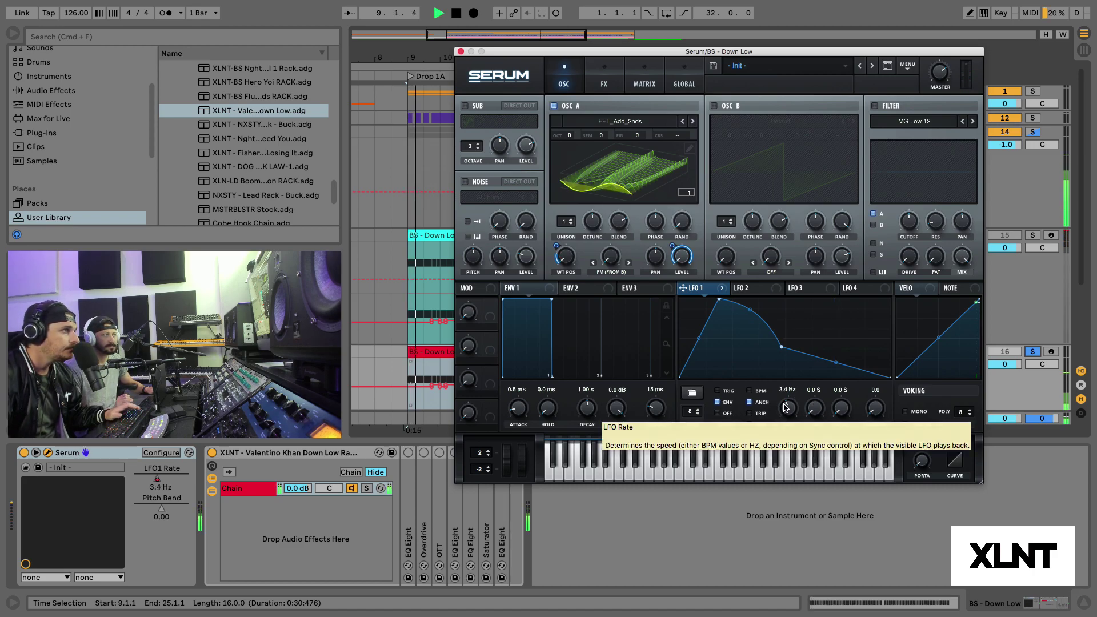
left_click_drag(785, 407, 752, 412)
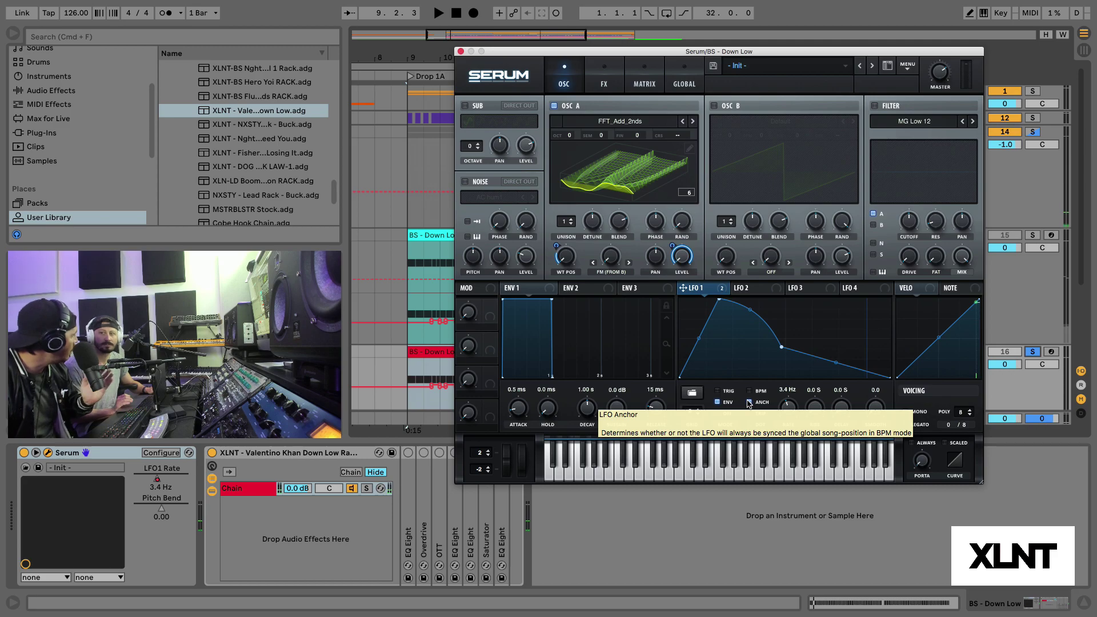
left_click(749, 402)
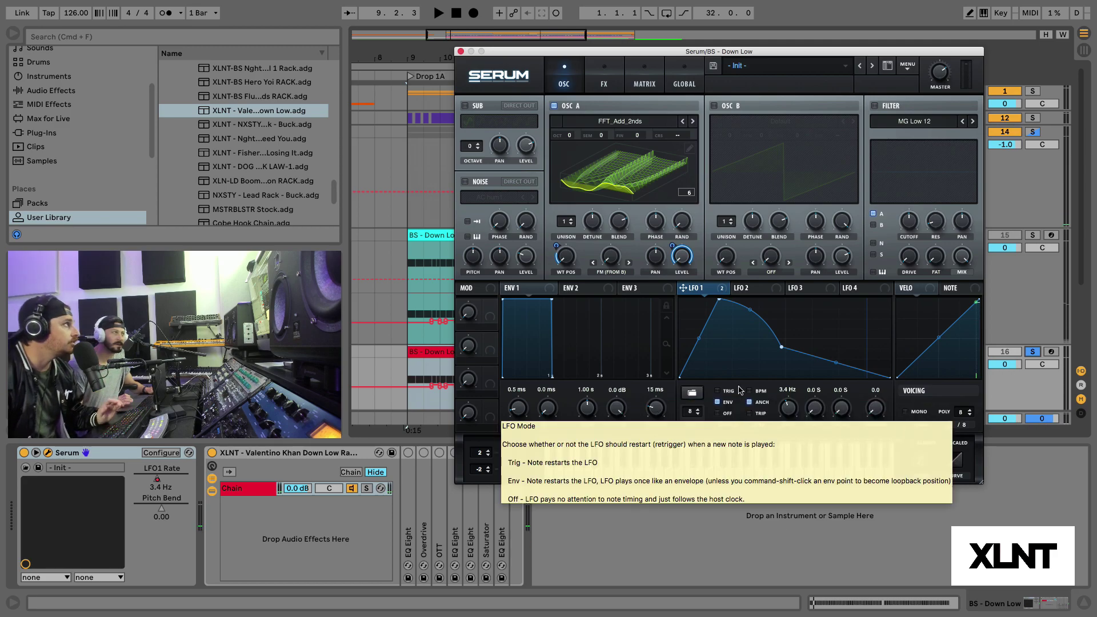
left_click(461, 51)
left_click_drag(463, 54, 451, 91)
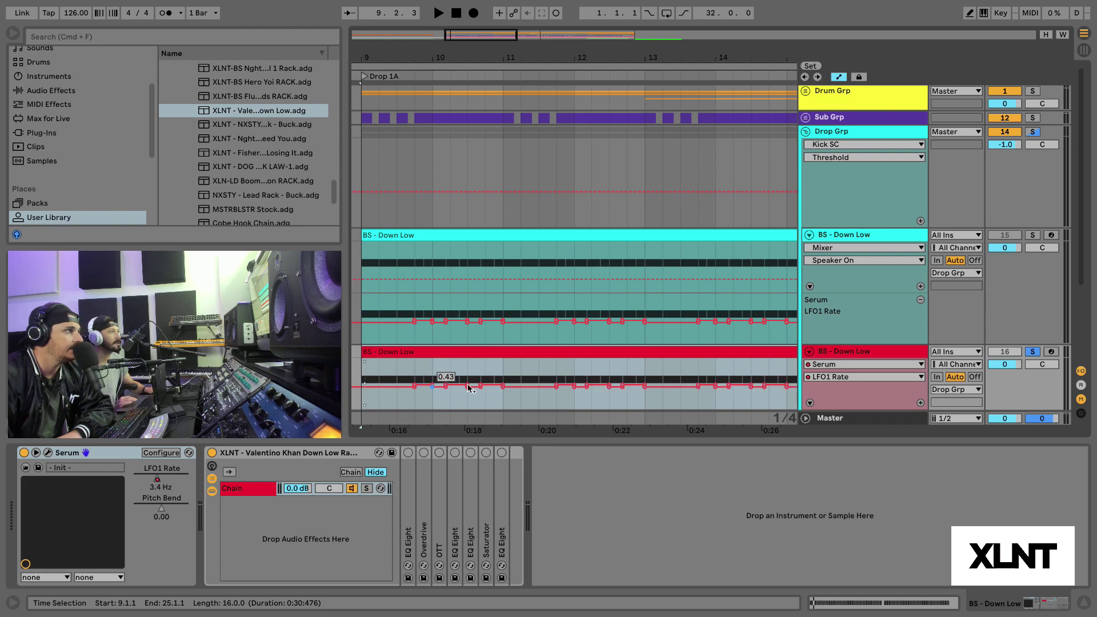
left_click(48, 453)
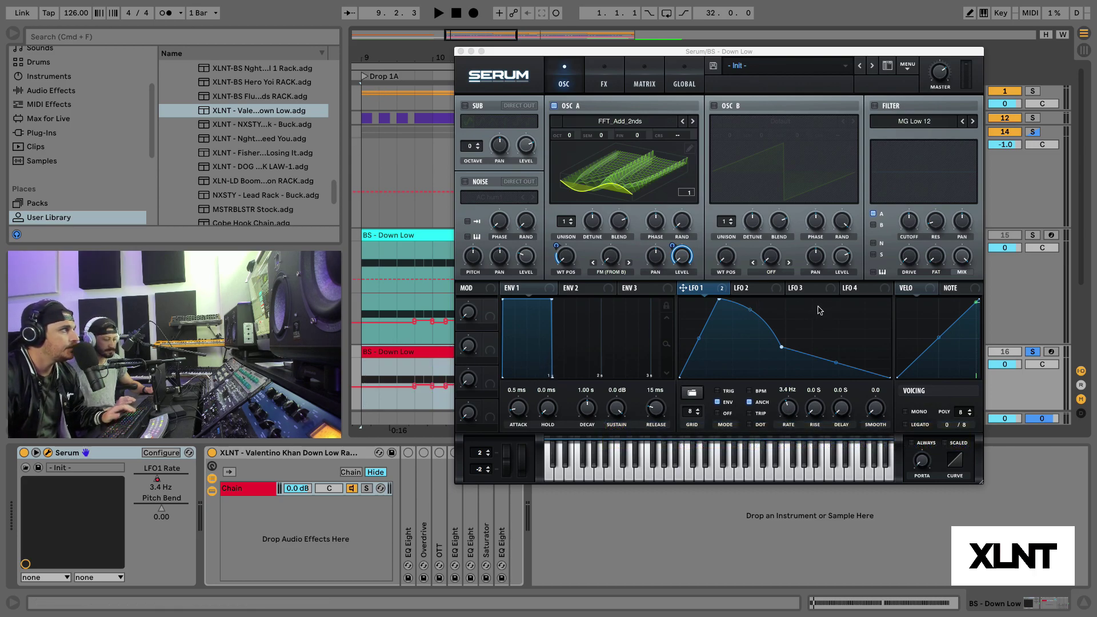
Assign LFO 1 to oscillator A's FM (from B) warp amount and audition the soloed bass in Drop 1A
mouse_move(722, 289)
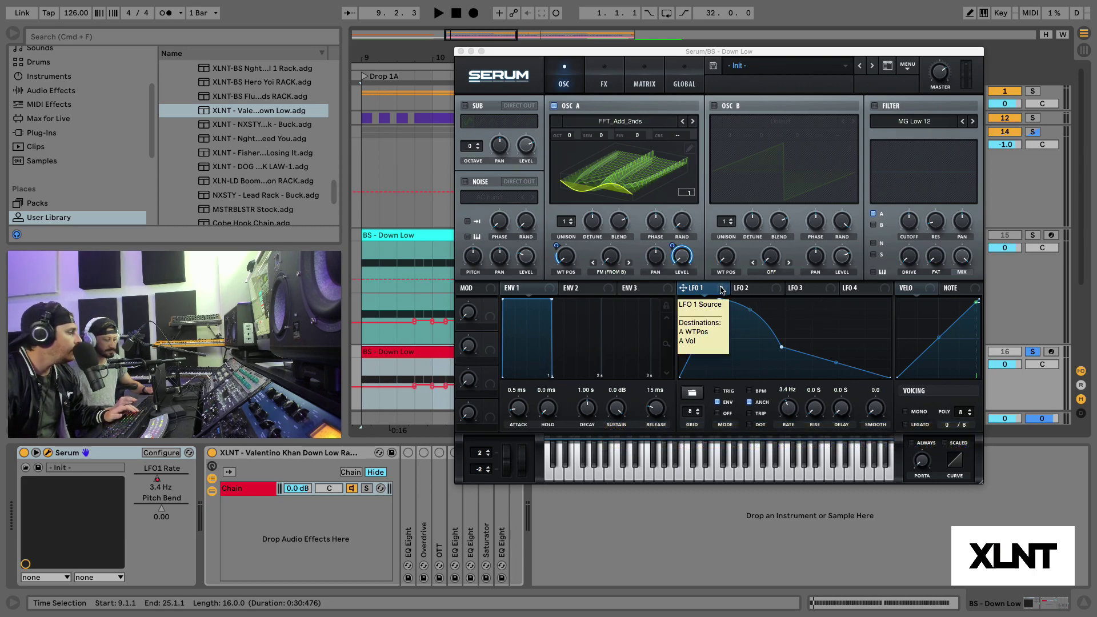
left_click_drag(721, 292, 600, 247)
mouse_move(601, 246)
key("space")
key("space")
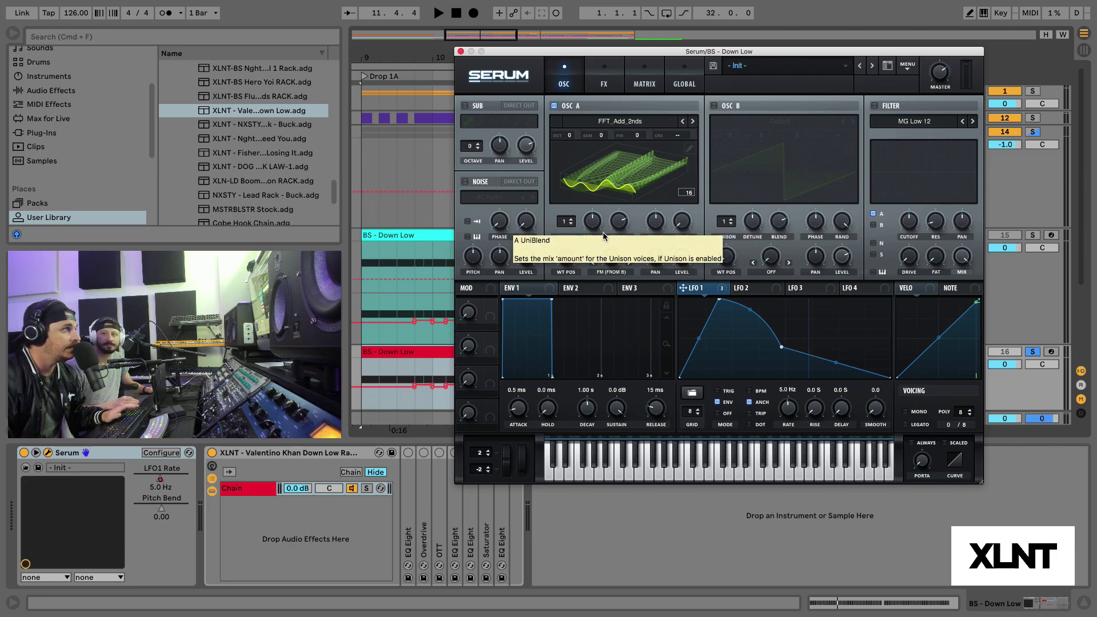
Adjust LFO 1's modulation of oscillator A's warp to about 46 while replaying the drop
left_click_drag(601, 247, 595, 268)
key("space")
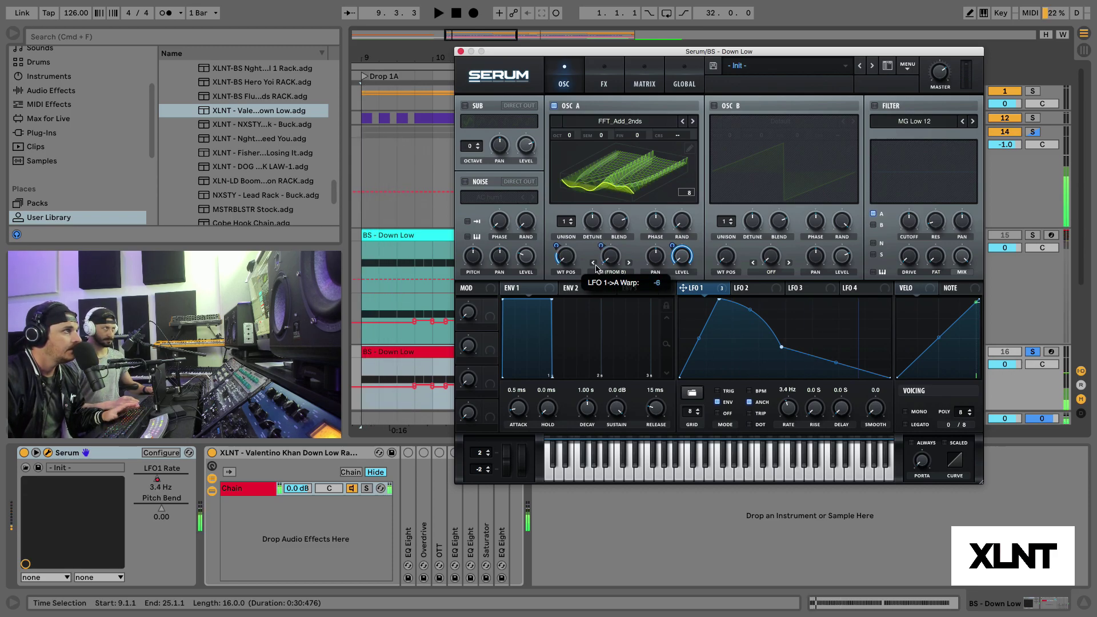
key("space")
left_click_drag(596, 269, 597, 245)
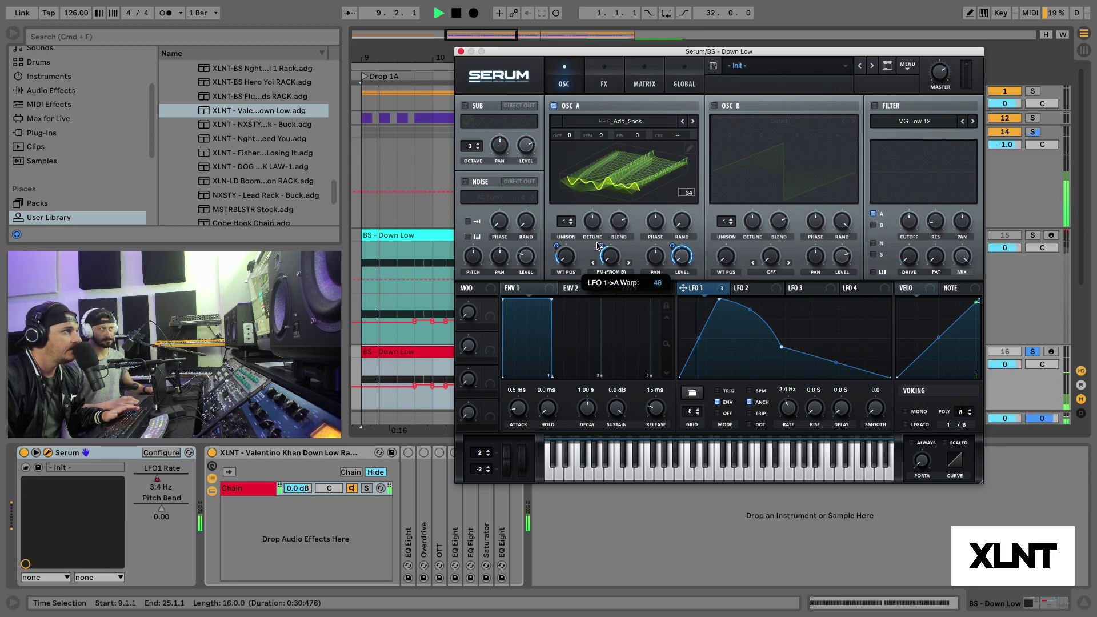
key("space")
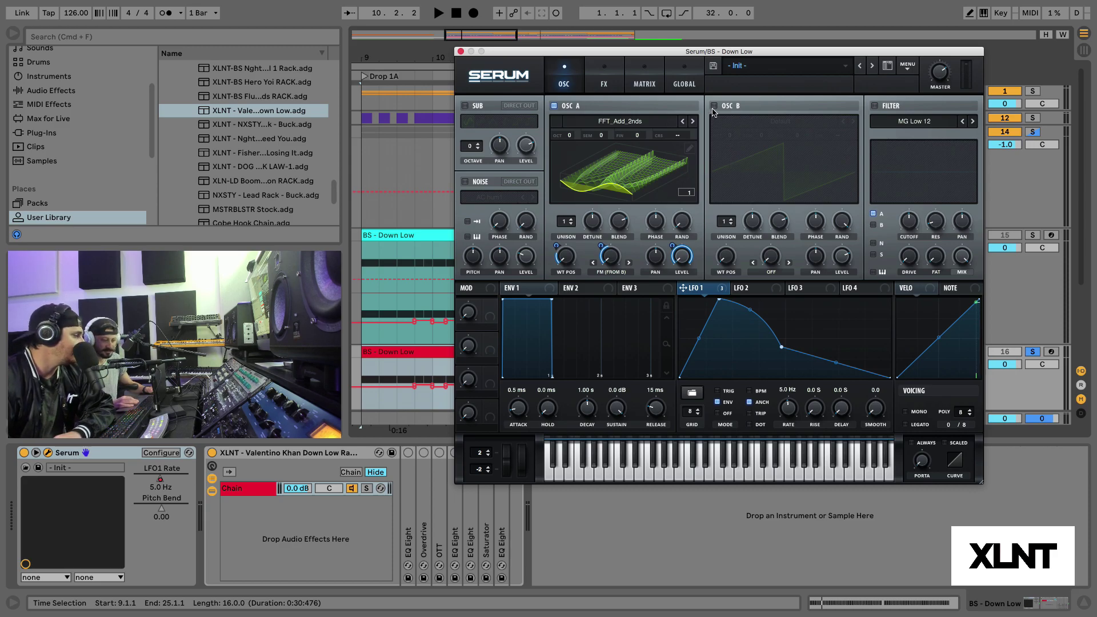
Reduce LFO 1's modulation amount on oscillator A's level and replay the soloed bass to compare
mouse_move(673, 244)
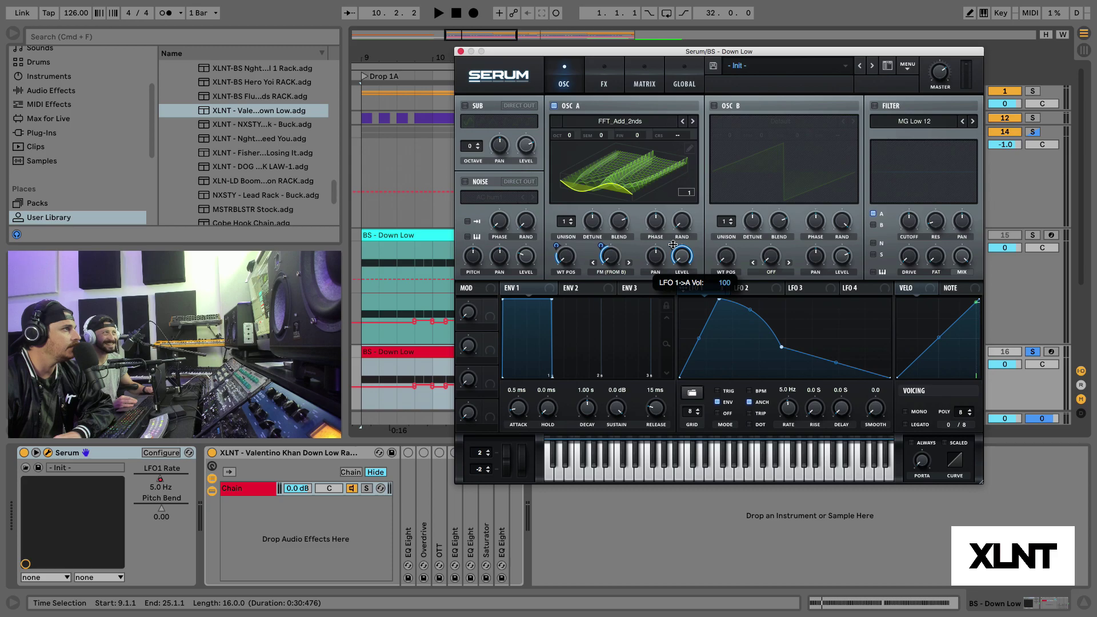
left_click_drag(673, 244, 673, 263)
key("space")
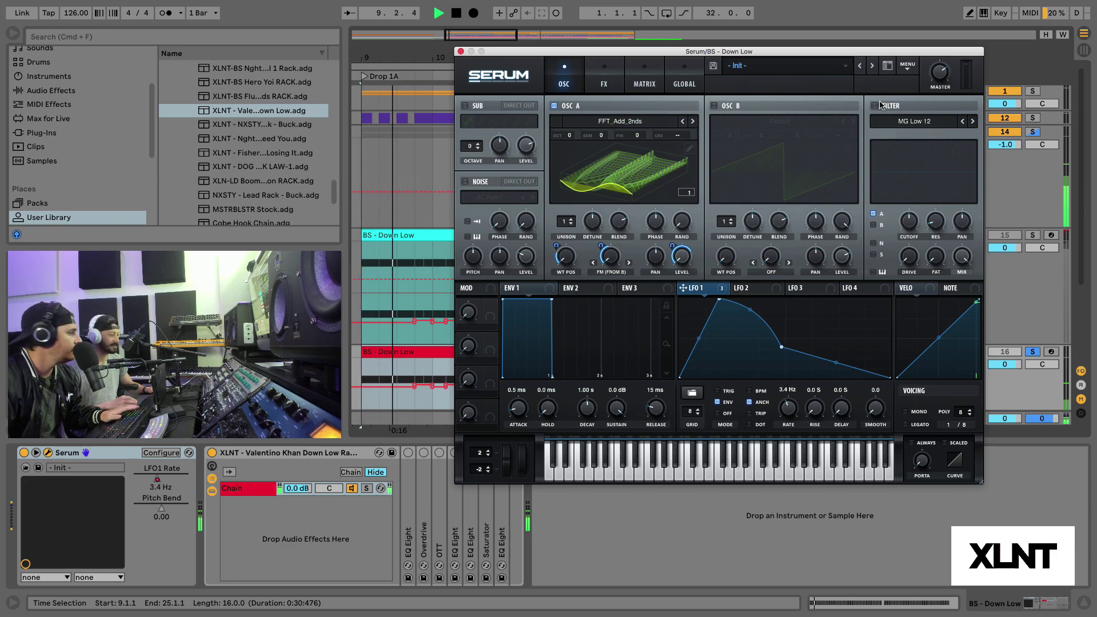
key("space")
mouse_move(944, 65)
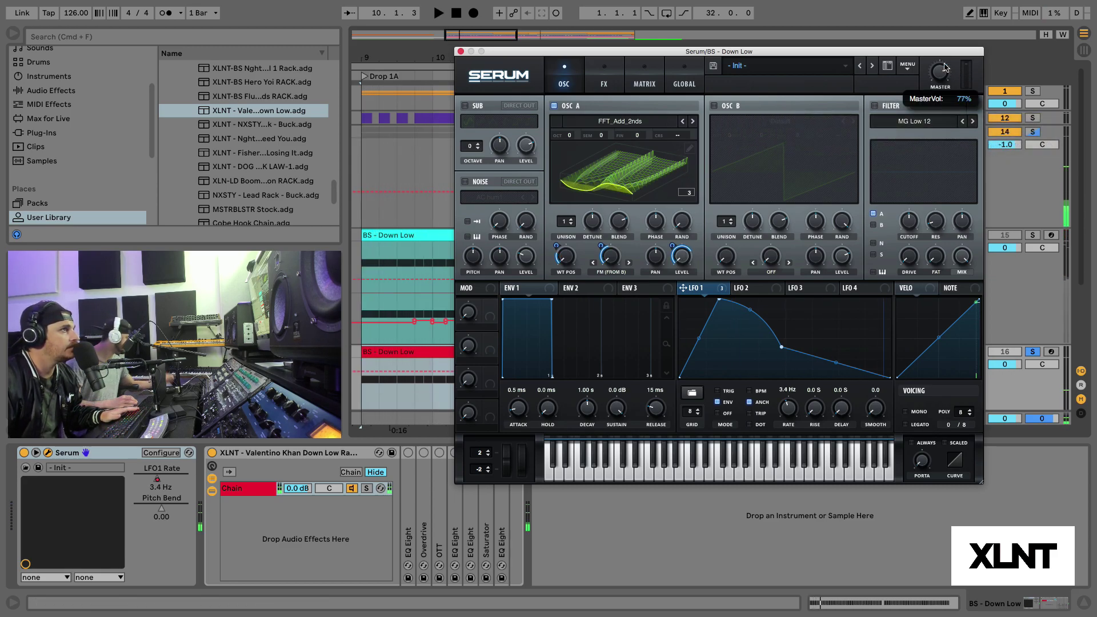
key("space")
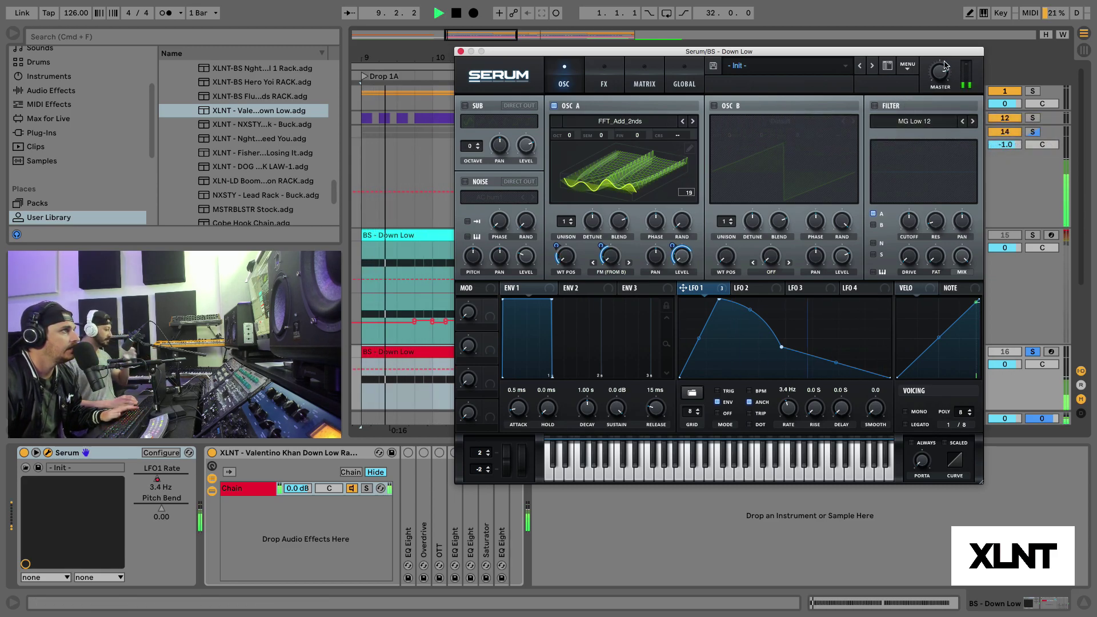
key("space")
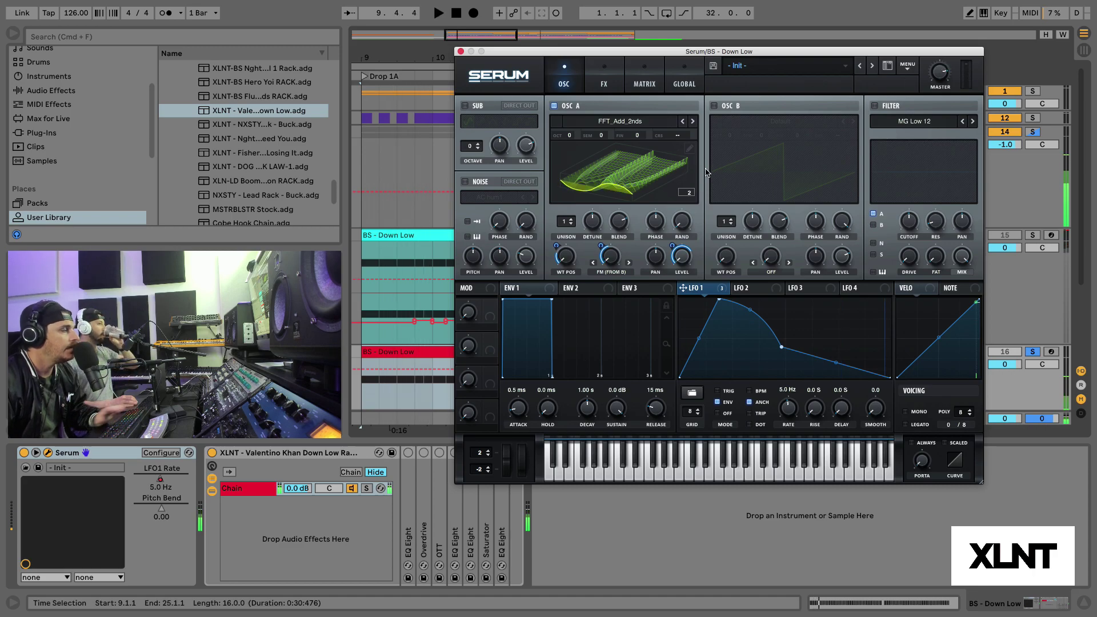
Enable oscillator B, load the Basic Shapes wavetable from the Analog category, and raise its octave to +1
left_click(714, 106)
left_click(742, 121)
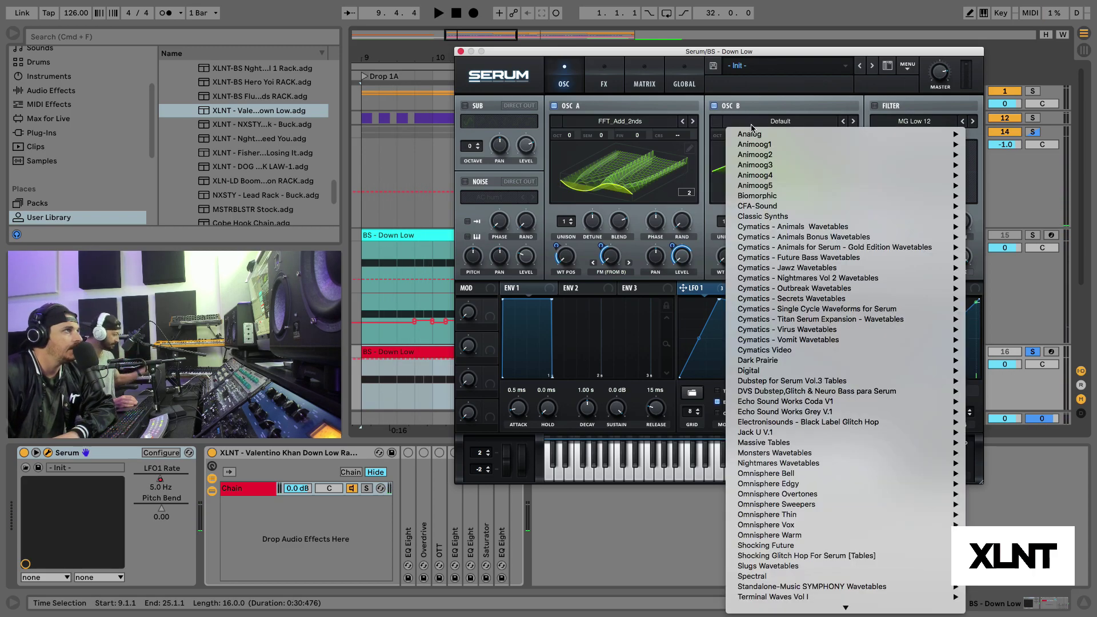
mouse_move(753, 134)
left_click(1000, 187)
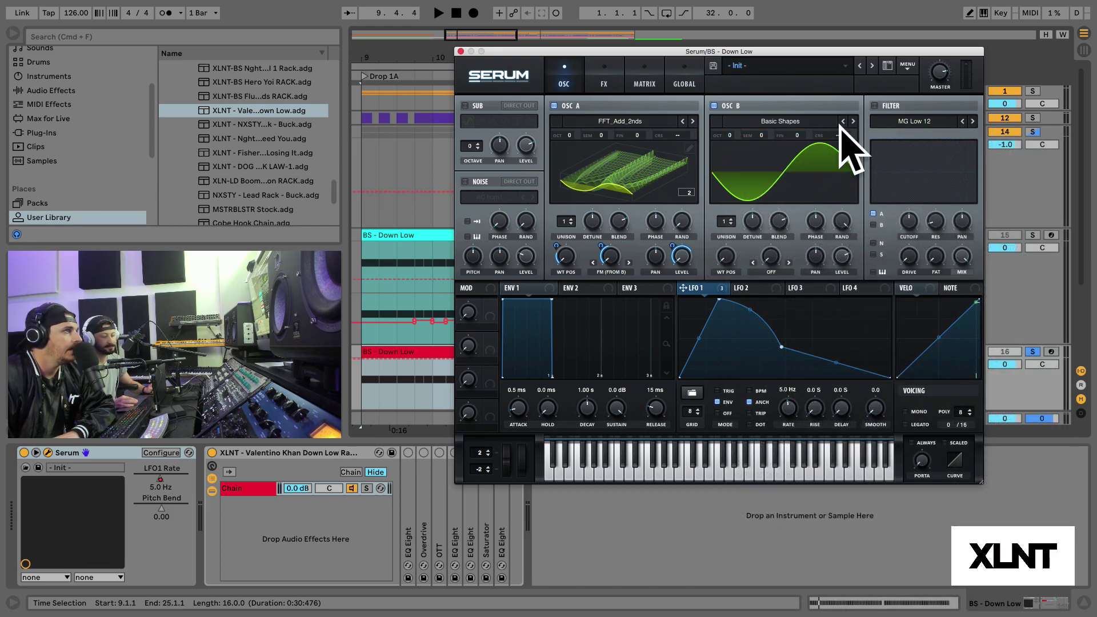
left_click_drag(730, 136, 734, 127)
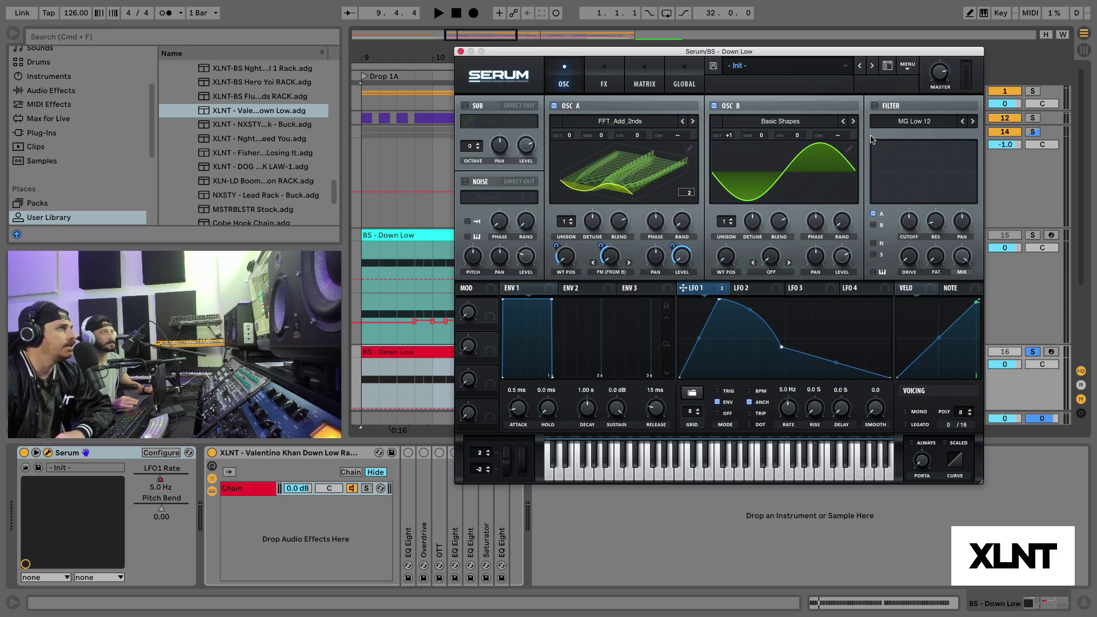
Enable the MG Low 12 filter and play the soloed bass from the start of Drop 1A
left_click(874, 107)
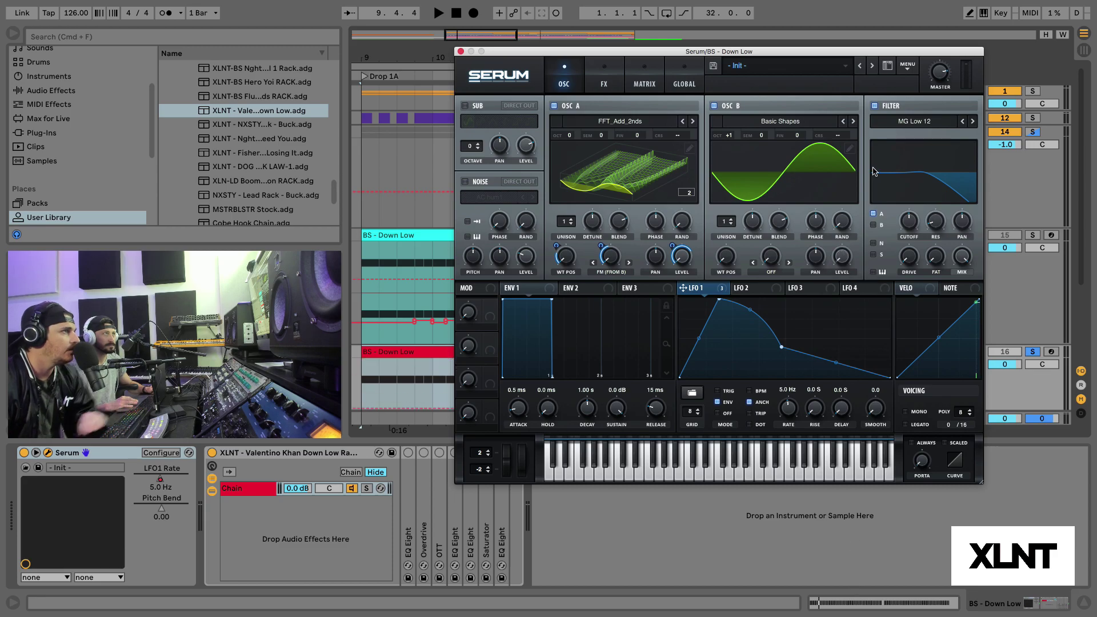
key("space")
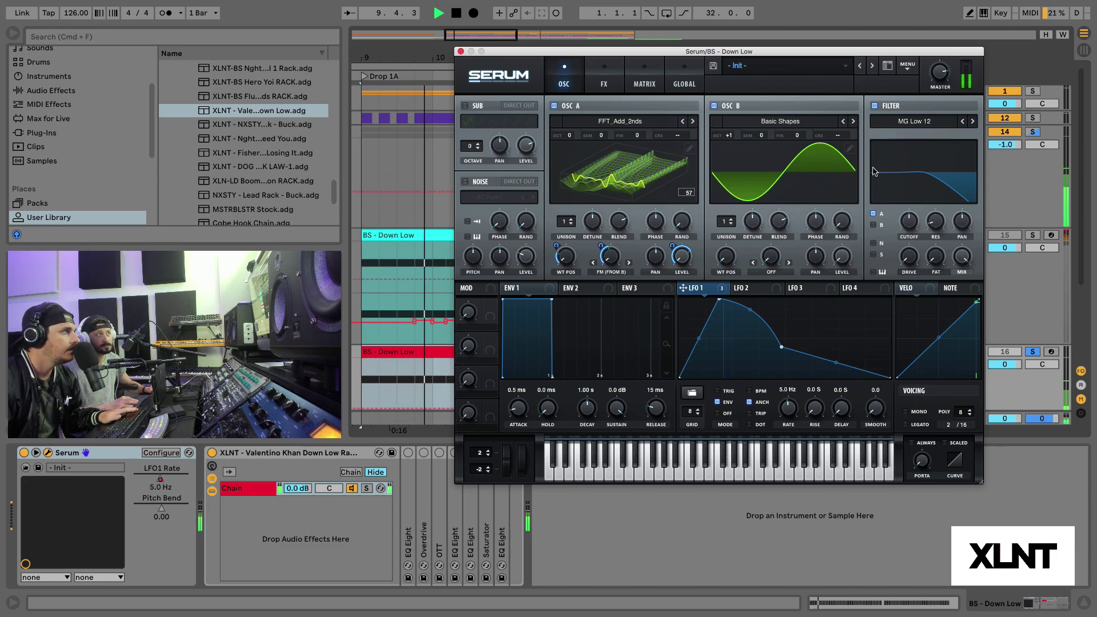
key("space")
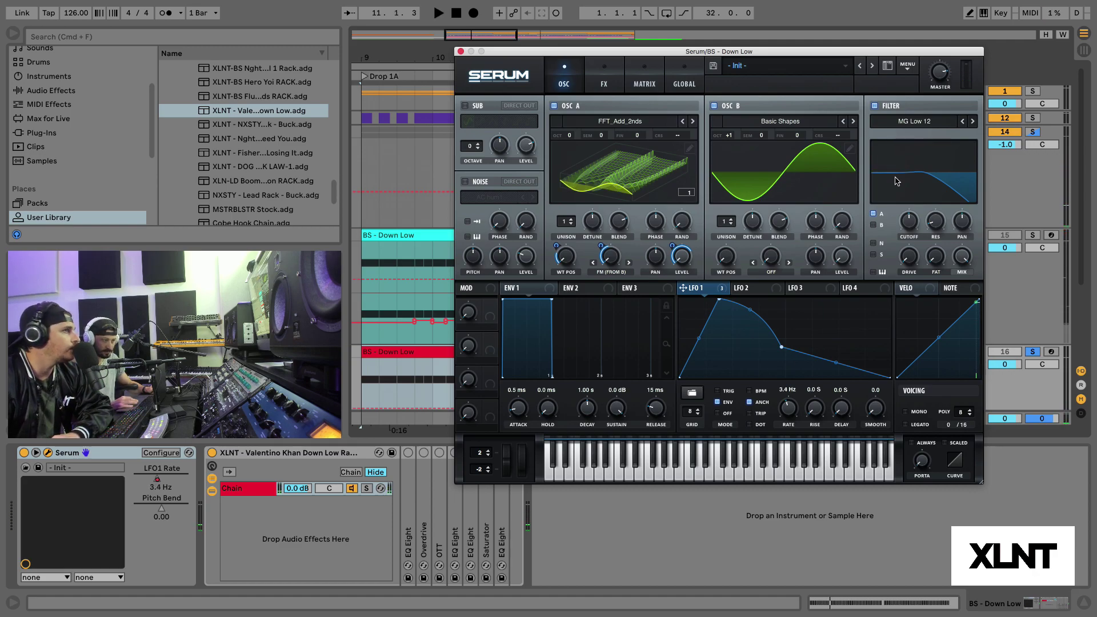
Lower the MG Low 12 filter's cutoff, modulate it with LFO 1, and route oscillator B, noise and sub through the filter
left_click_drag(920, 239, 920, 268)
left_click_drag(733, 289, 898, 214)
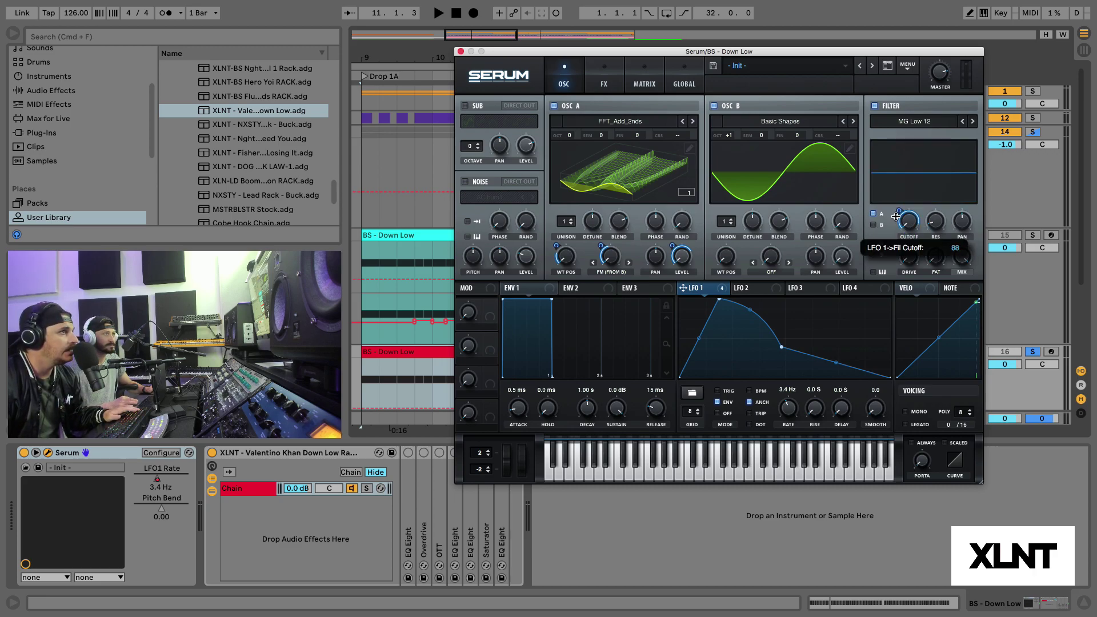
left_click_drag(896, 219, 896, 219)
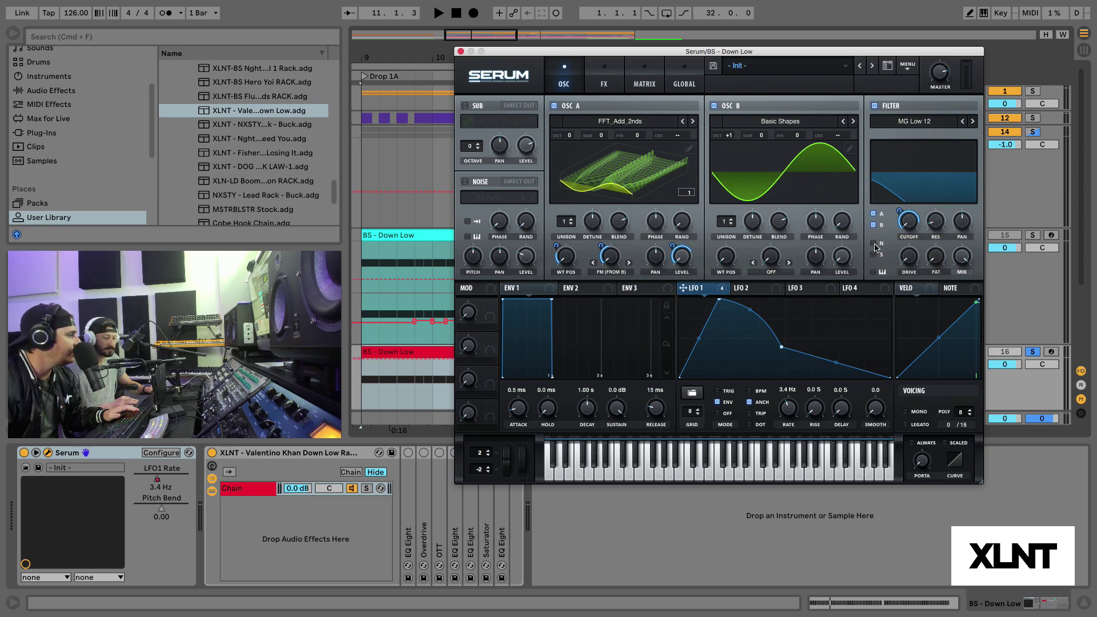
left_click(873, 244)
left_click(873, 255)
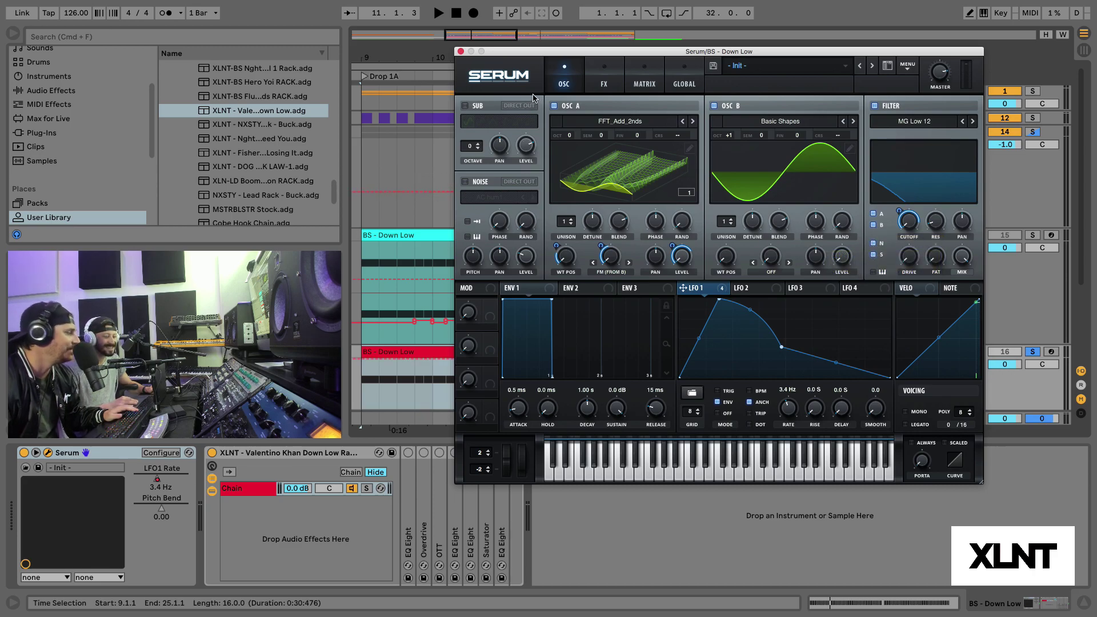
Enable the sub oscillator, assign LFO 1 to its level, and audition the soloed bass from the start of the drop
left_click(465, 107)
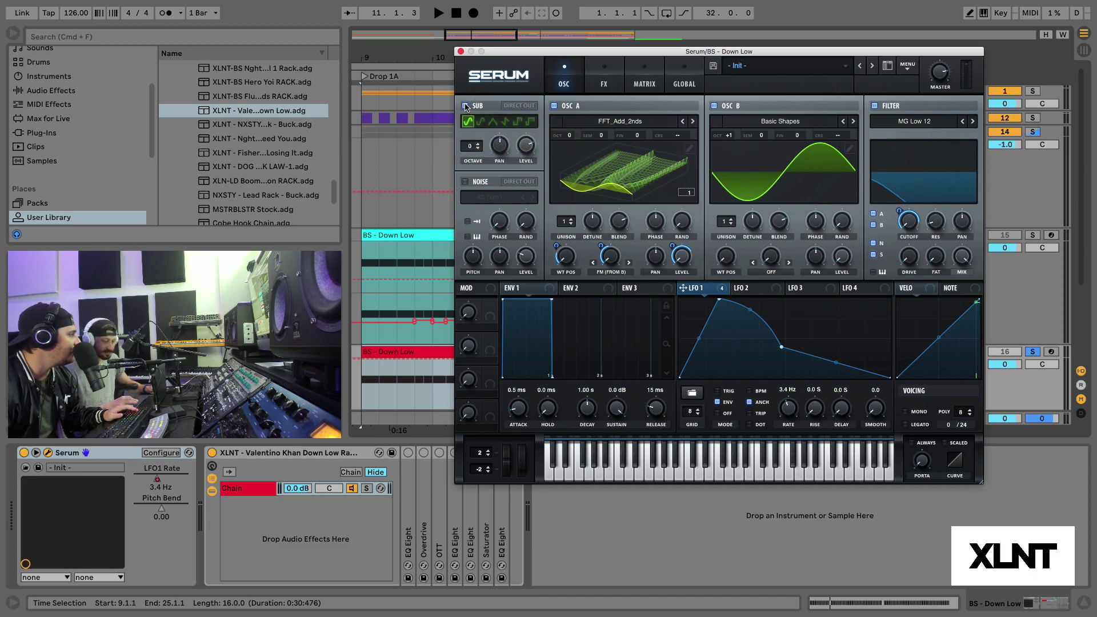
left_click_drag(683, 288, 526, 146)
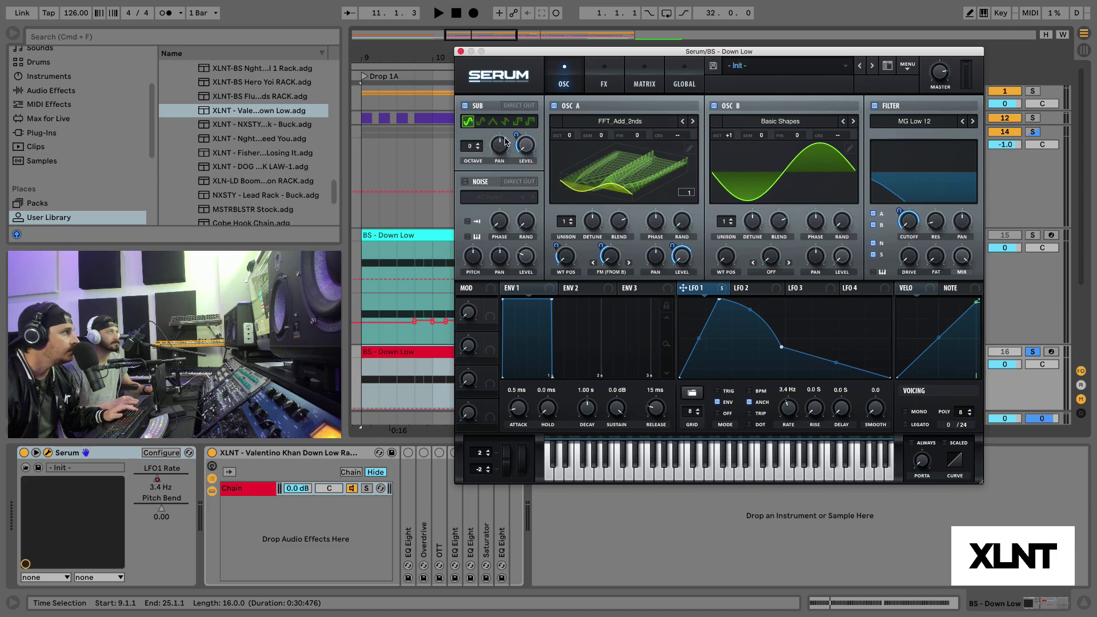
key("space")
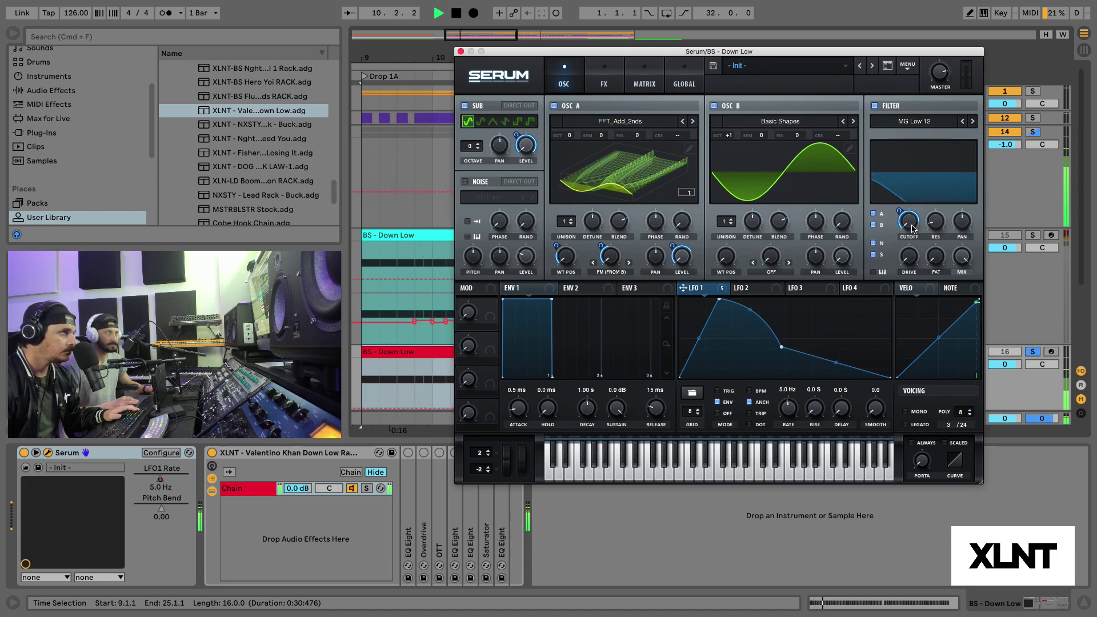
key("space")
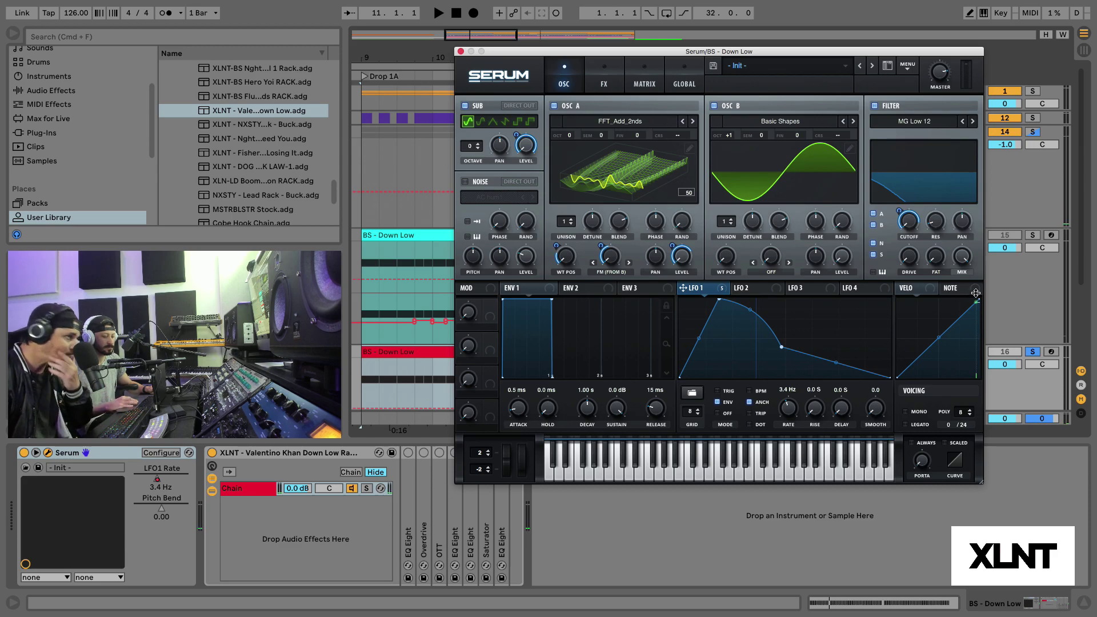
Switch the voicing to Mono with Legato and Always portamento enabled, and adjust the portamento time
left_click(909, 409)
left_click(905, 426)
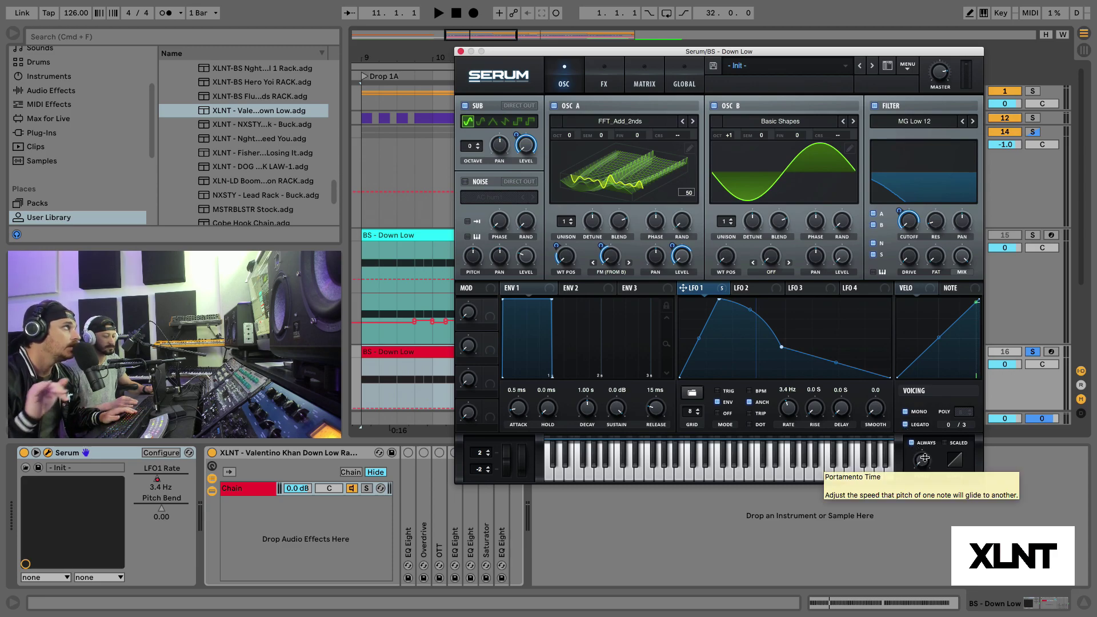
left_click_drag(924, 458, 919, 460)
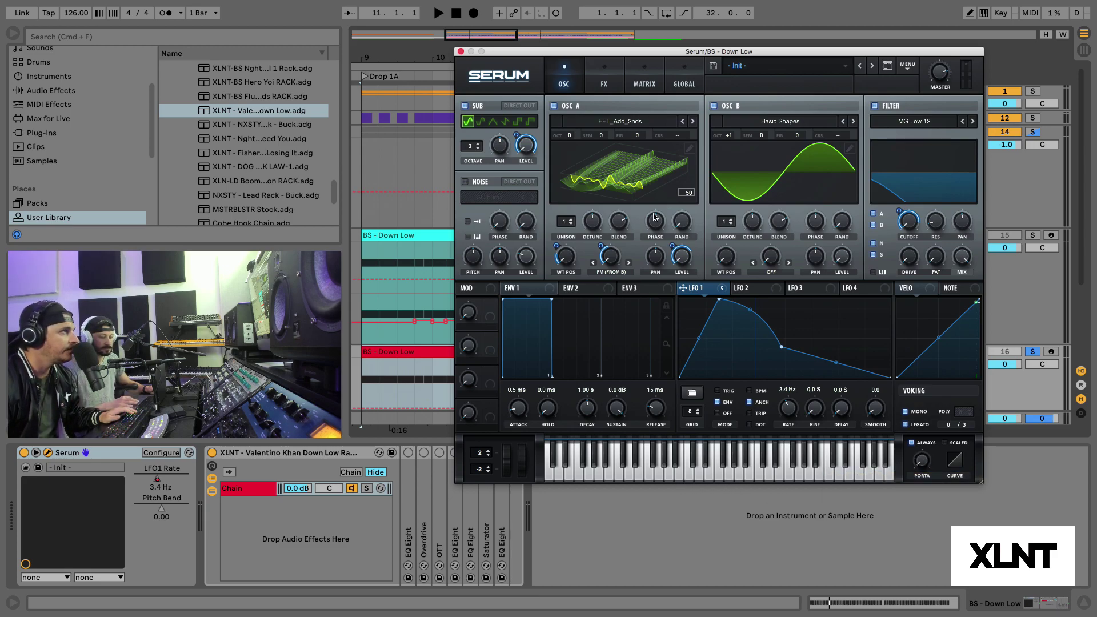
Load the saved effect chain "XLNT-BS Valention Deep FX.fxr" into Serum's effects rack
left_click(601, 78)
left_click(905, 66)
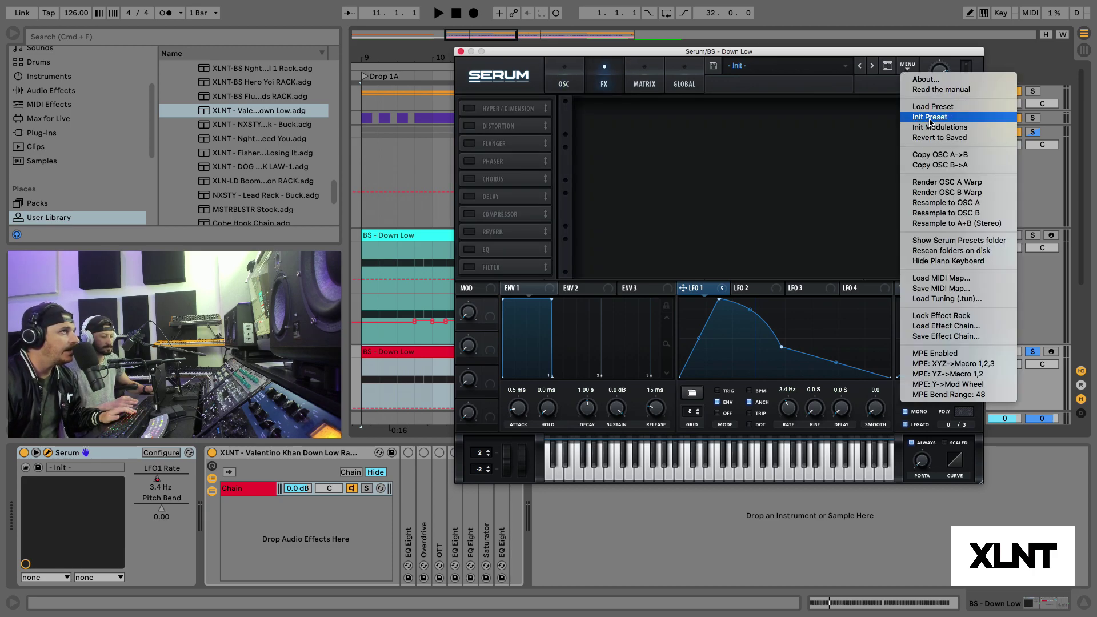
left_click(928, 332)
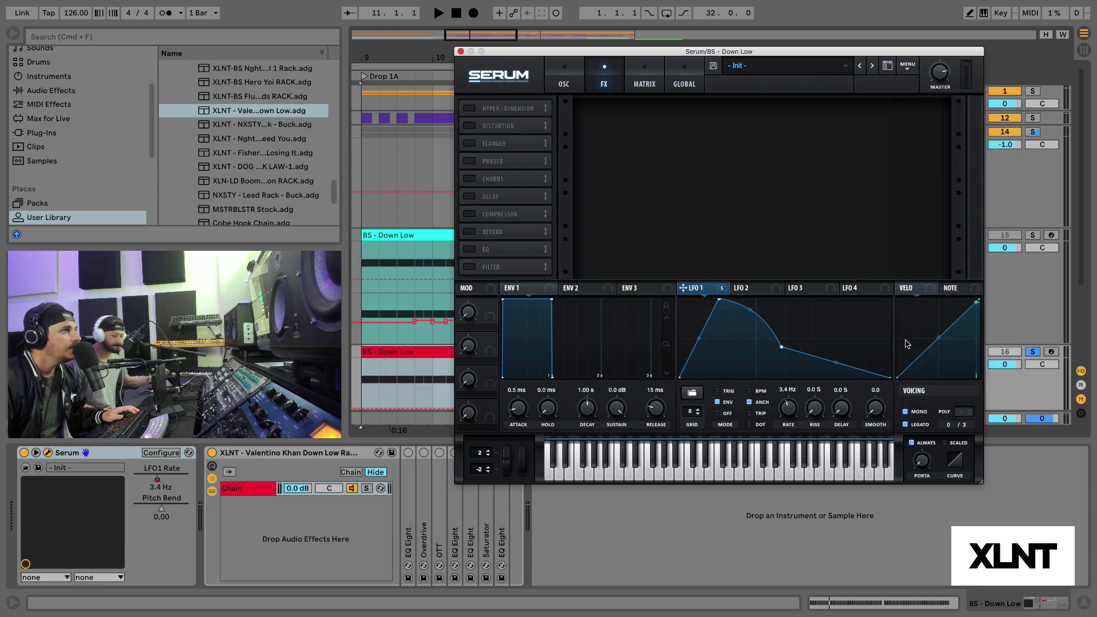
left_click(207, 65)
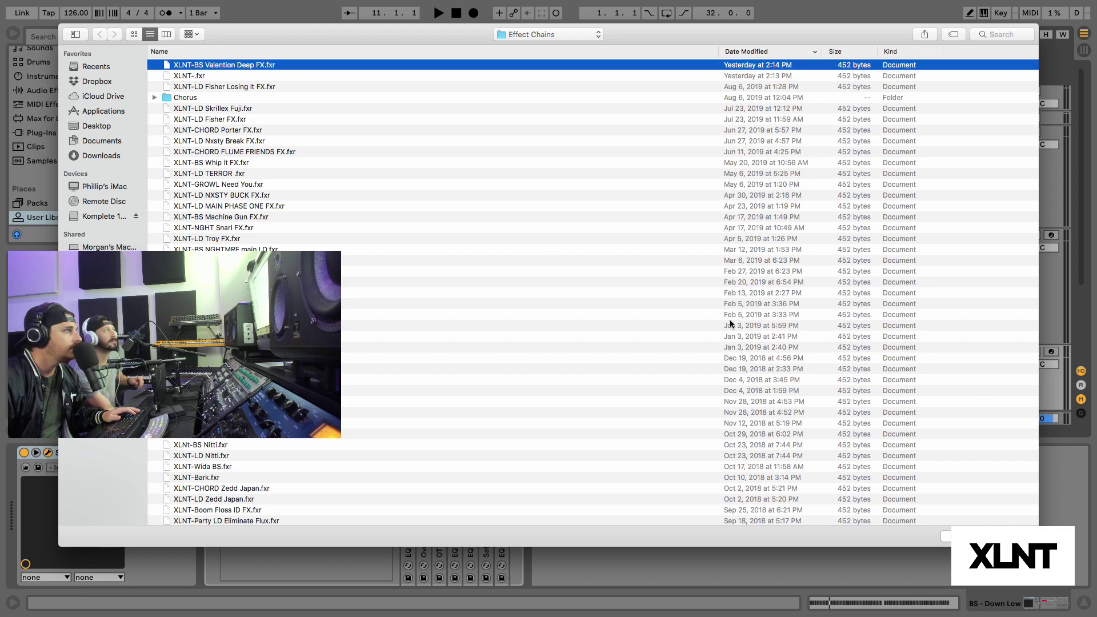
key("Return")
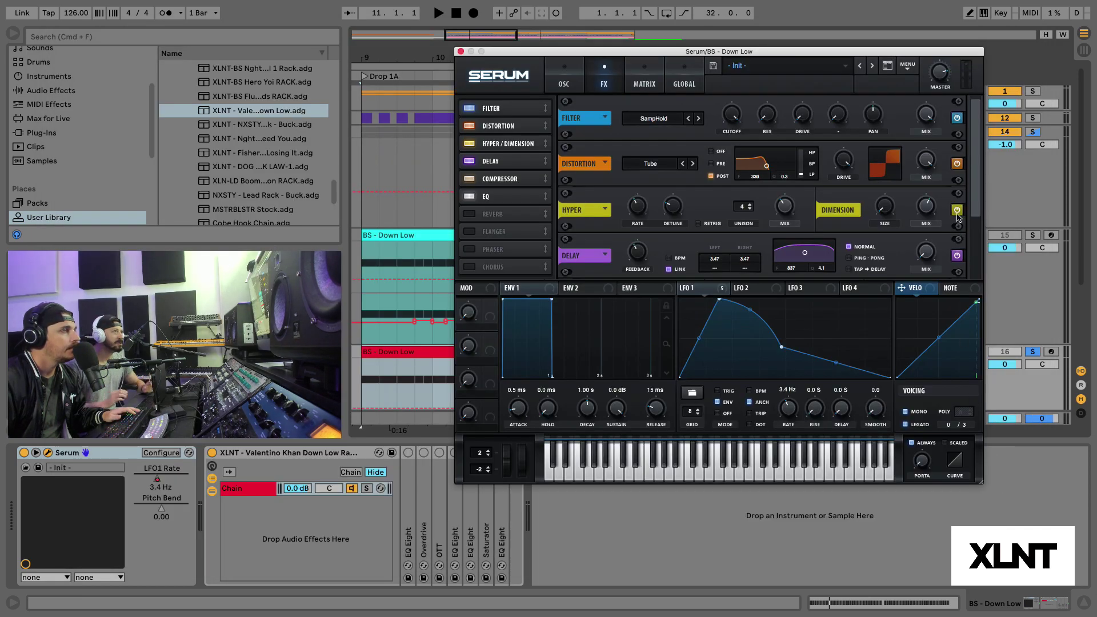
Bypass the loaded filter, distortion, hyper/dimension, delay, compressor and EQ effects
left_click(957, 119)
left_click(957, 164)
left_click(956, 209)
left_click(956, 256)
left_click_drag(978, 188, 980, 260)
left_click(957, 220)
left_click(956, 267)
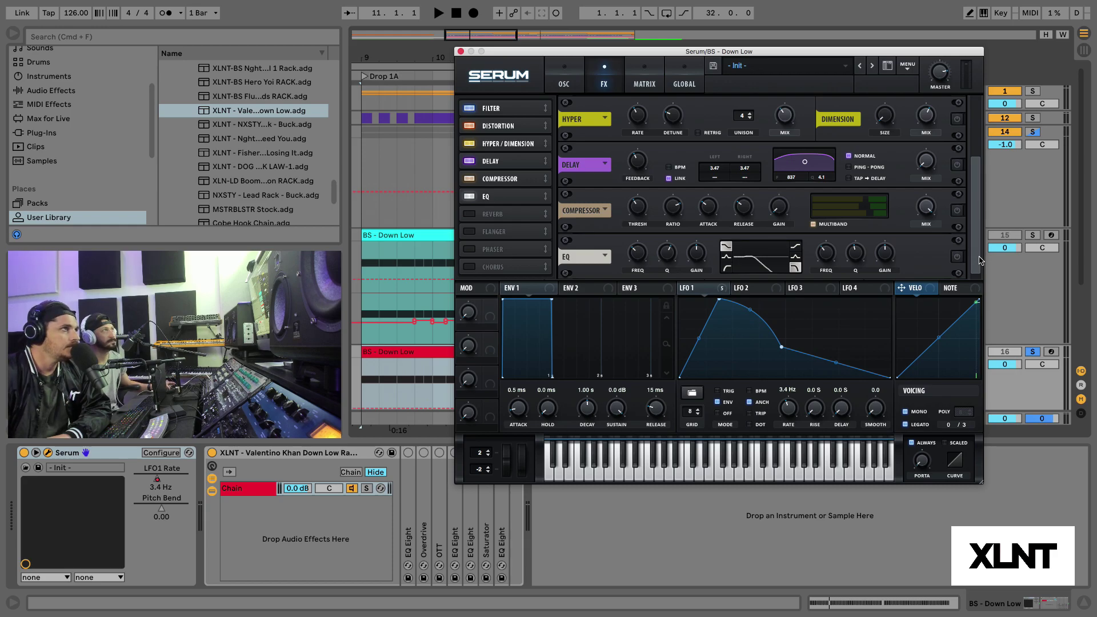
left_click_drag(976, 247, 960, 165)
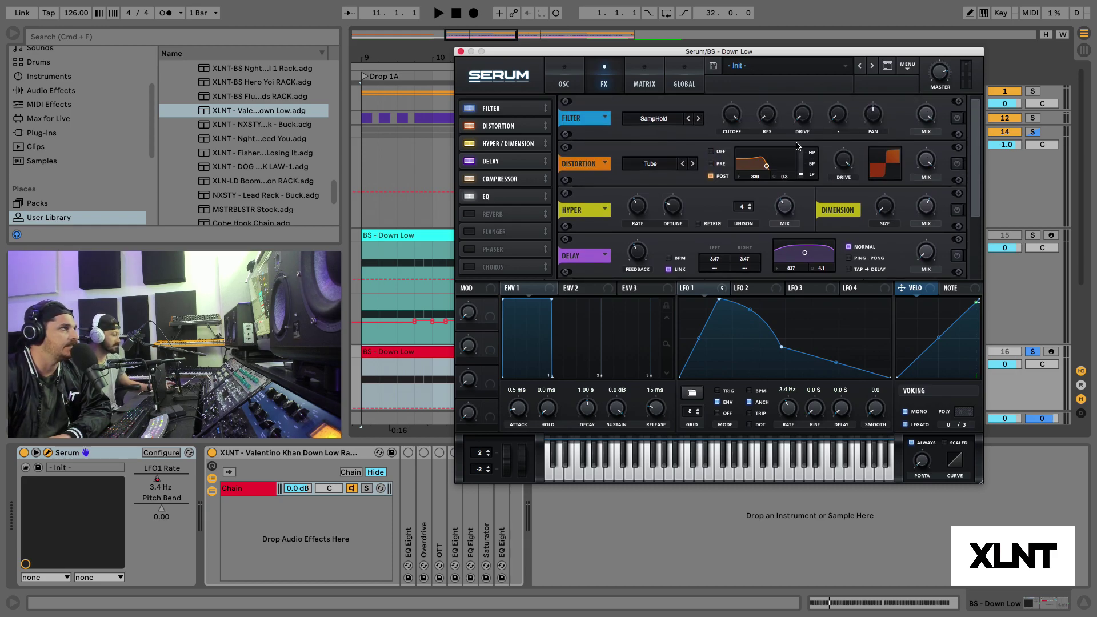
Re-enable the filter effect, keep its Misc type SampHold, and play the soloed bass
left_click(958, 119)
left_click(653, 118)
mouse_move(660, 167)
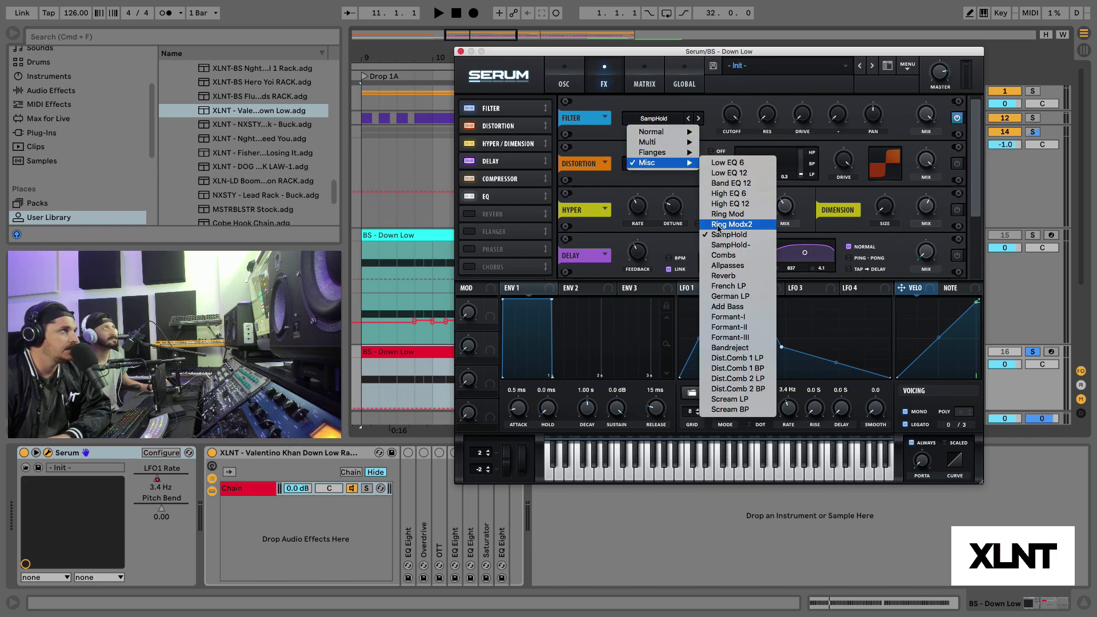
left_click(718, 108)
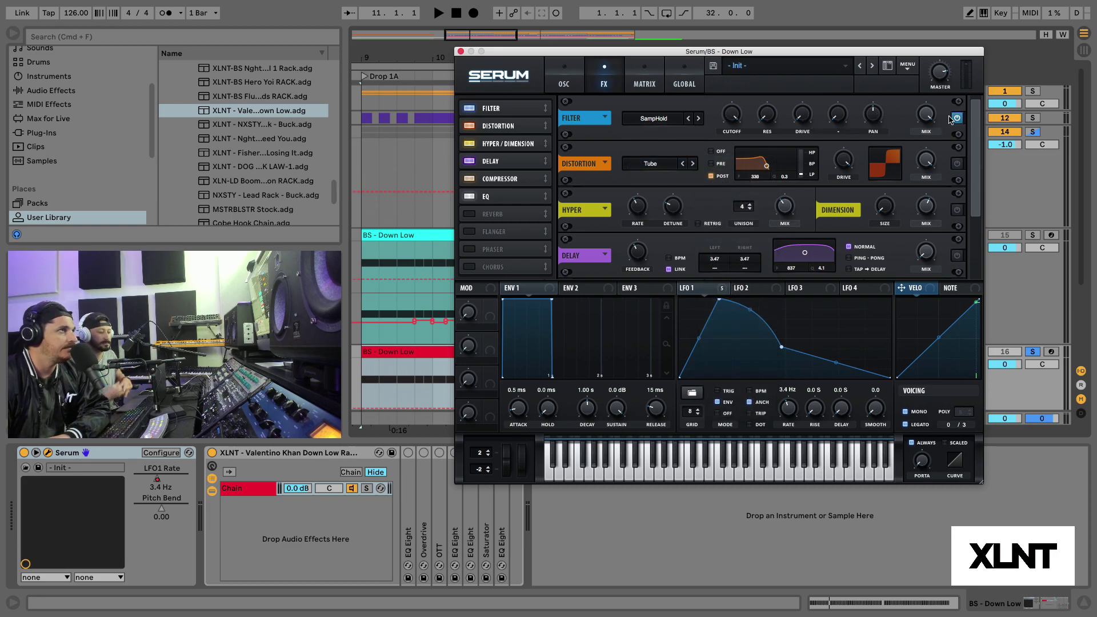
key("space")
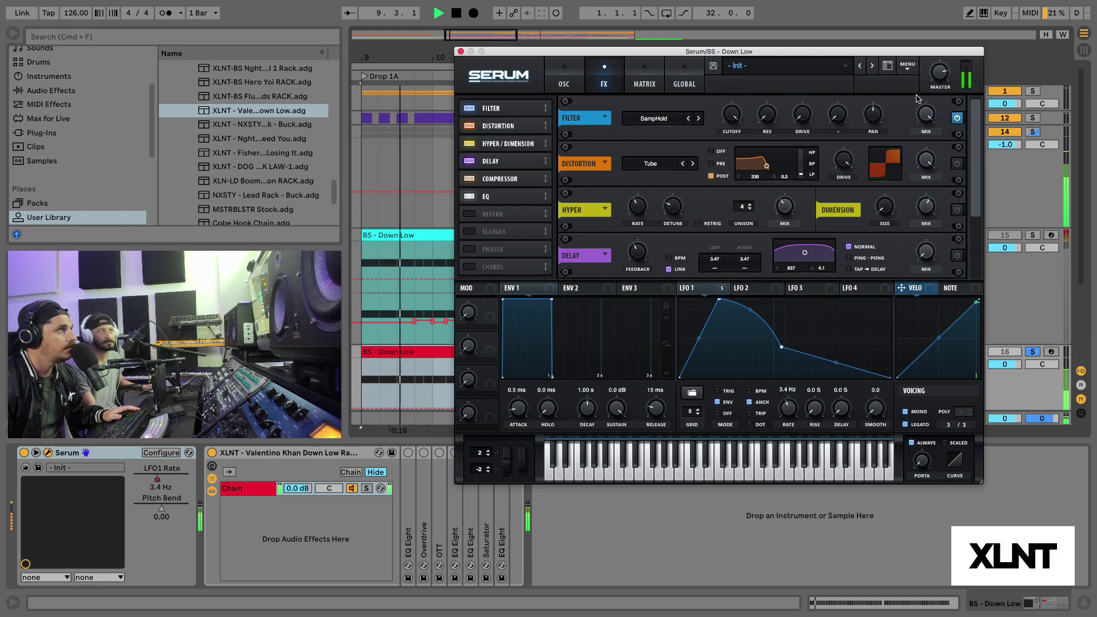
key("space")
Turn on the multiband compressor effect and replay the drop, unsoloing the bass to hear it with the other tracks
left_click_drag(977, 131, 972, 203)
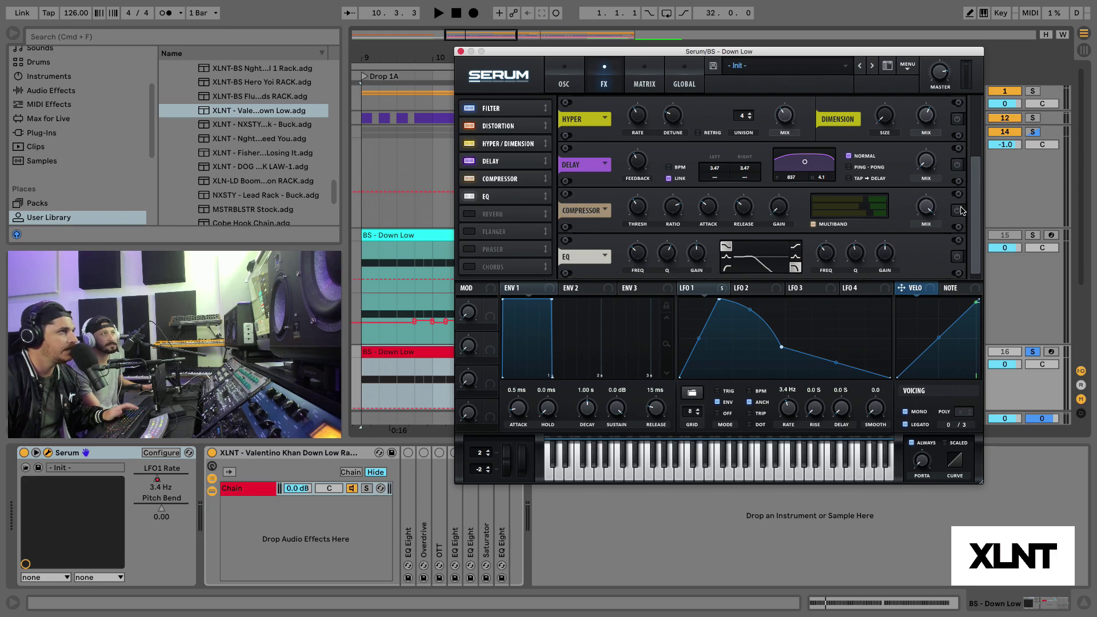
left_click(958, 210)
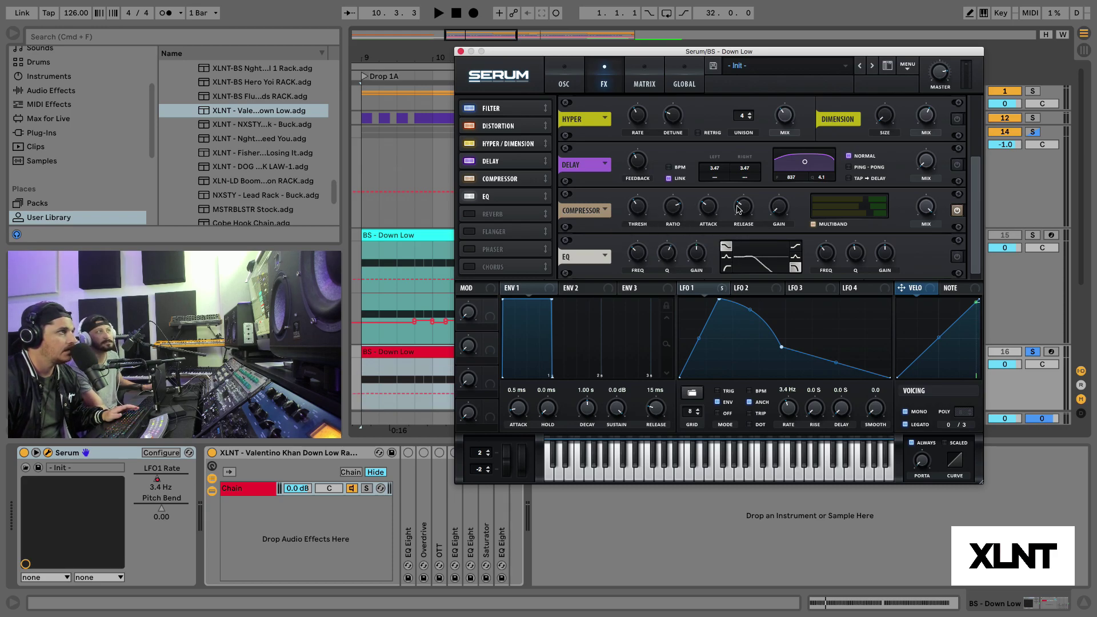
key("space")
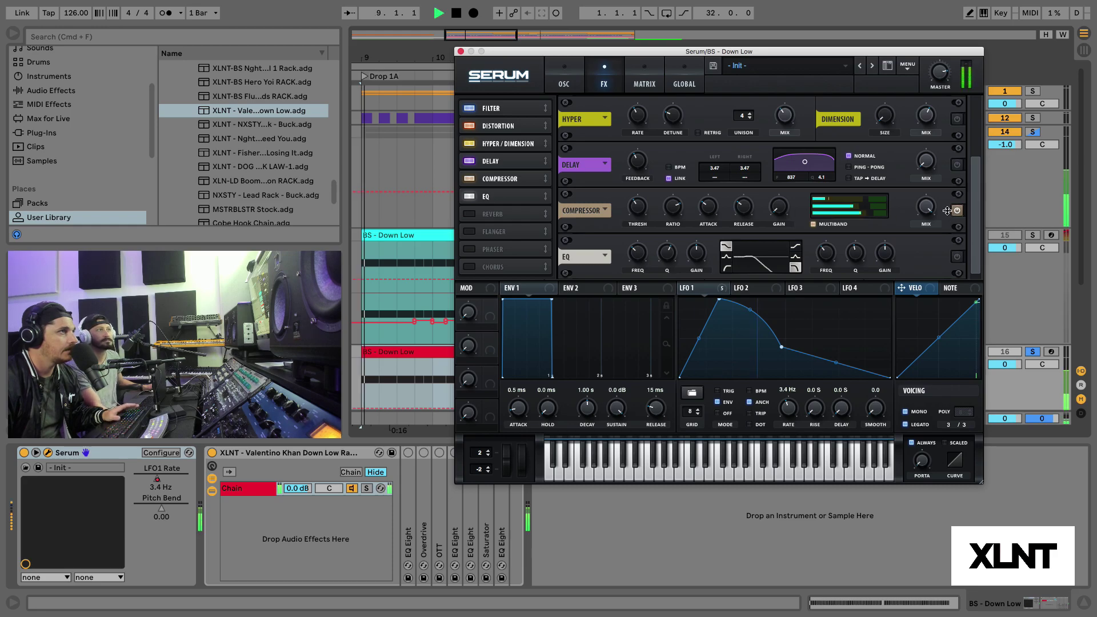
left_click(1035, 351)
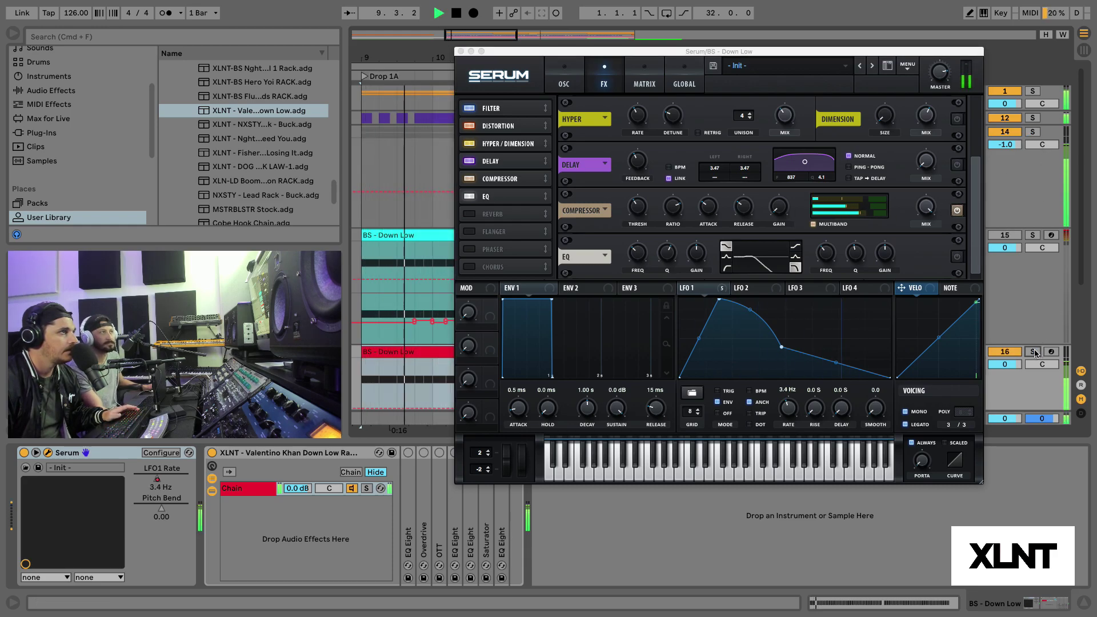
key("space")
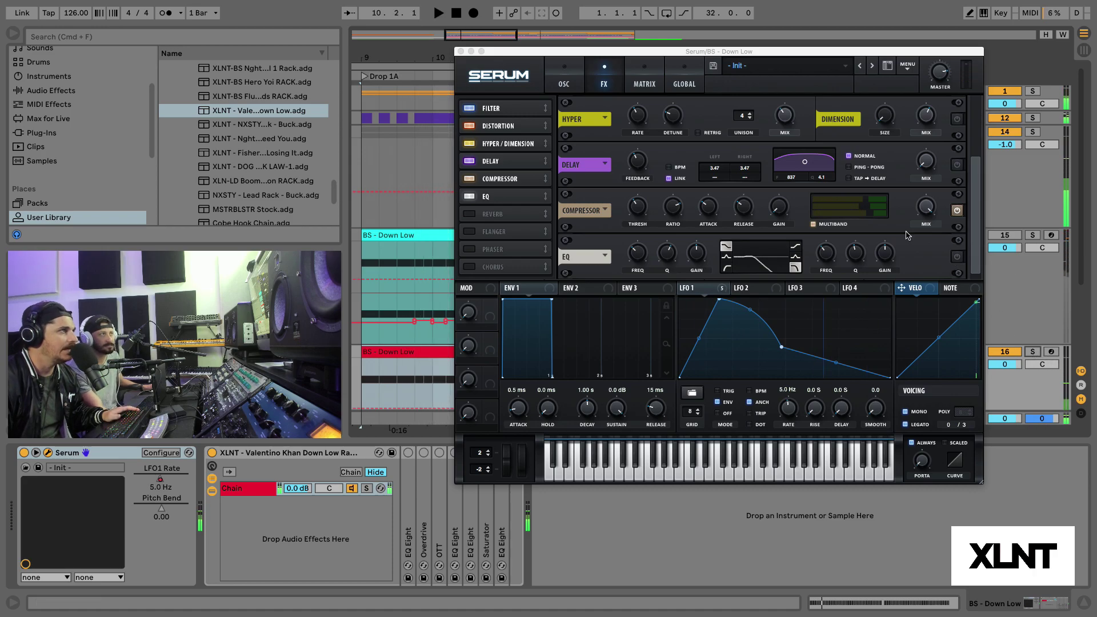
Turn on the Tube distortion effect and assign LFO 1 to its post-filter frequency
left_click_drag(977, 210, 977, 146)
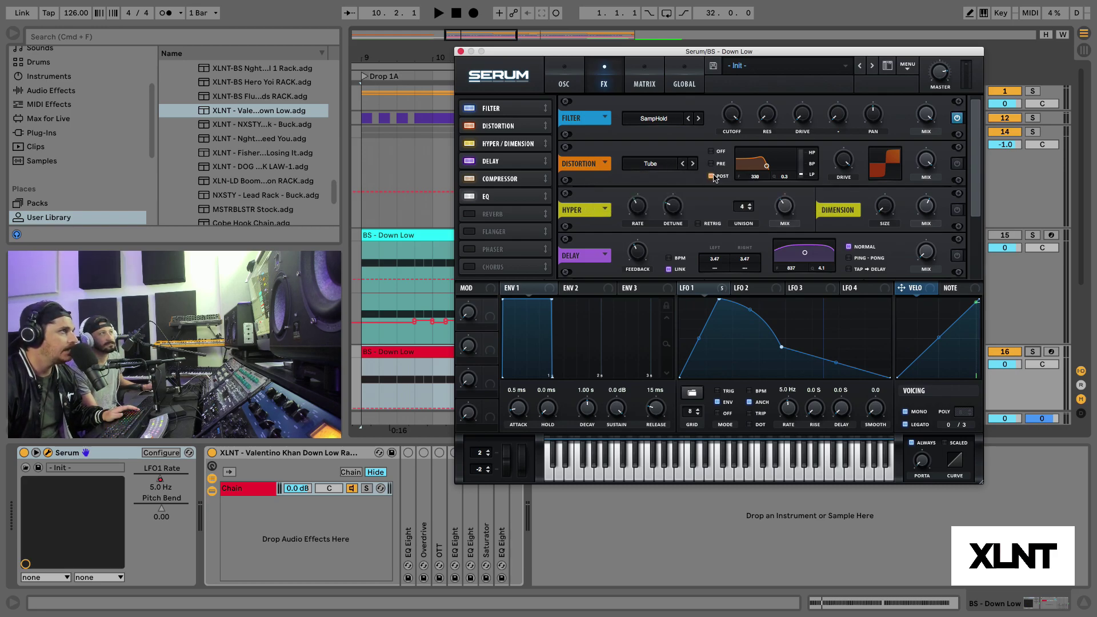
left_click(958, 164)
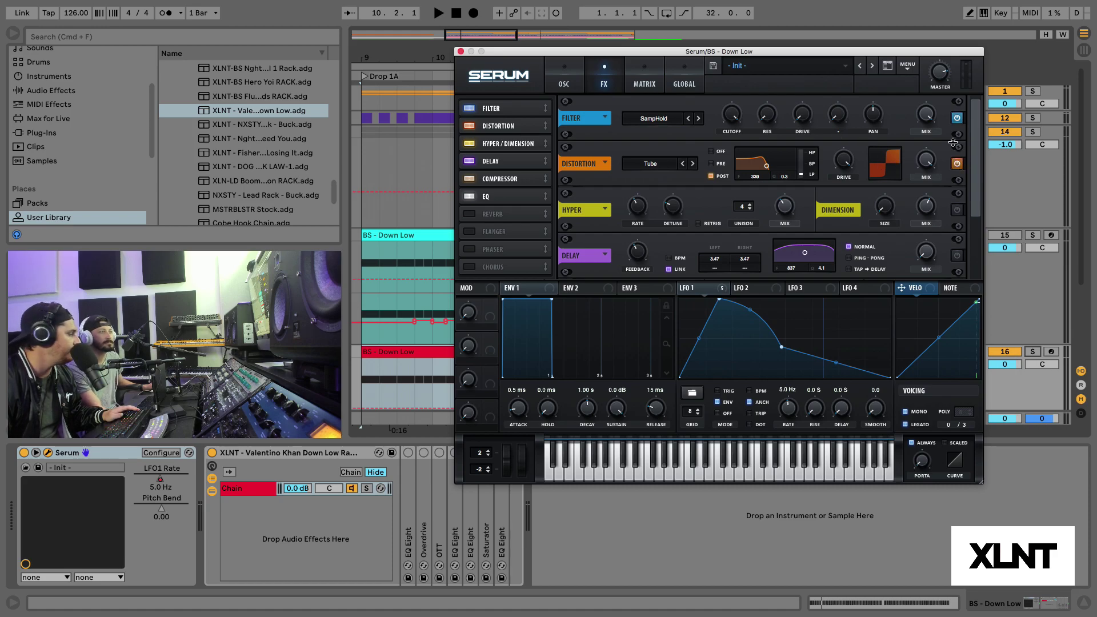
left_click_drag(684, 288, 750, 185)
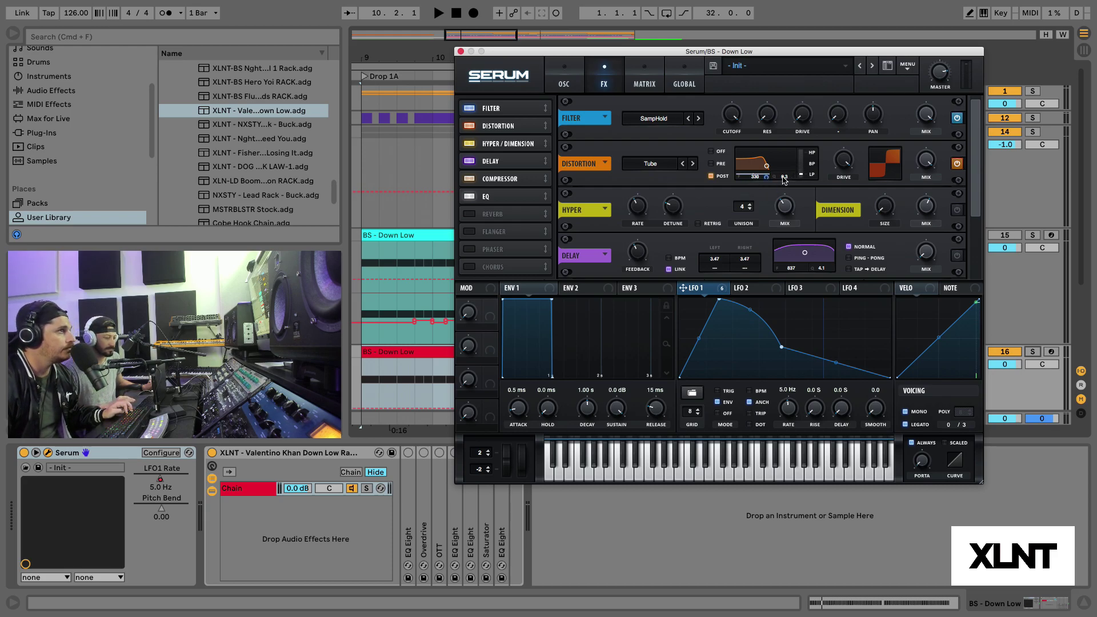
left_click(560, 81)
left_click(605, 83)
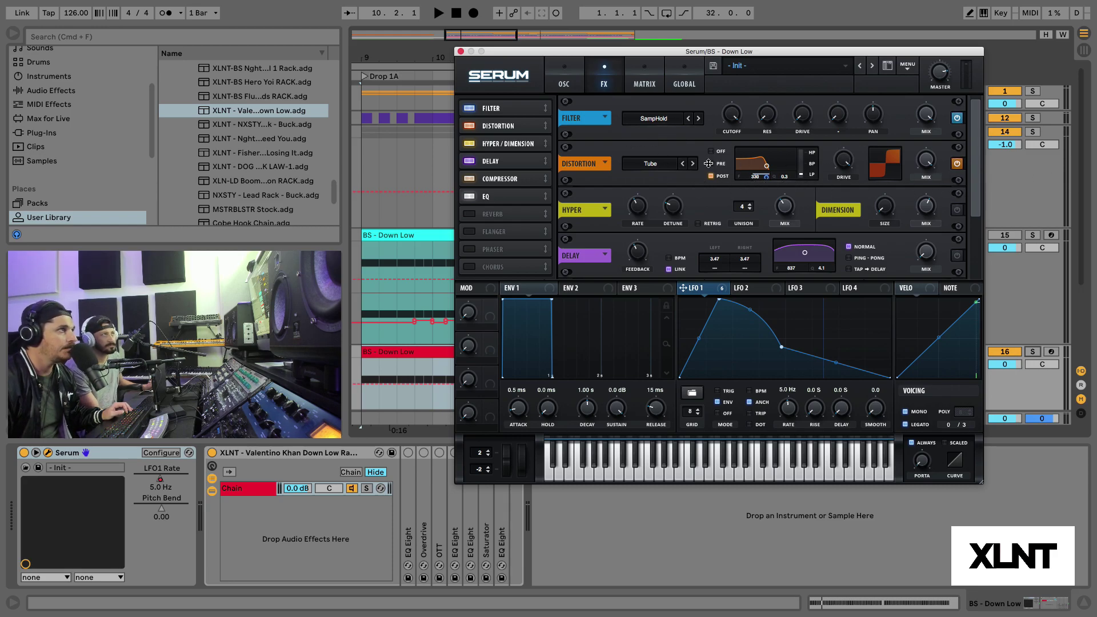
Play the drop with the distortion active and solo tracks 14 and 16 to isolate the bass
key("space")
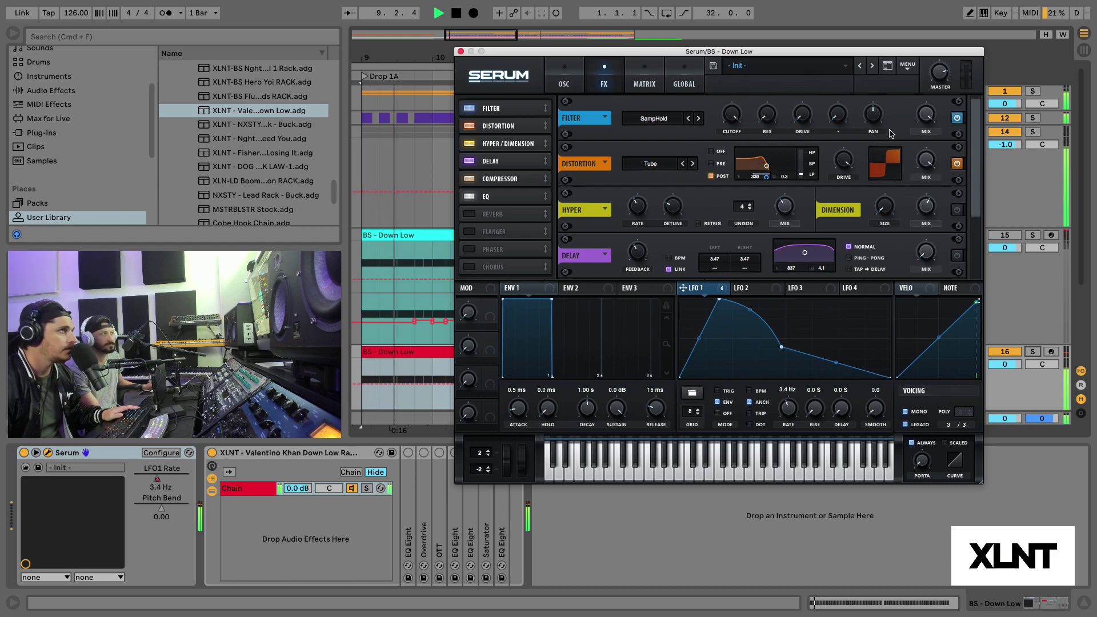
left_click(1032, 131)
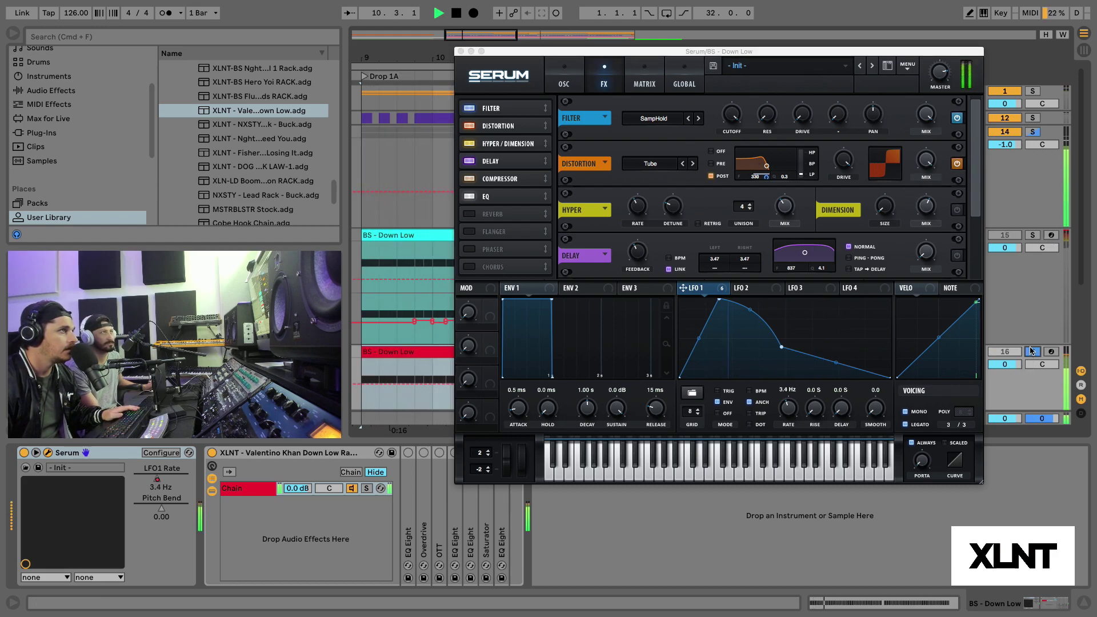
key("space")
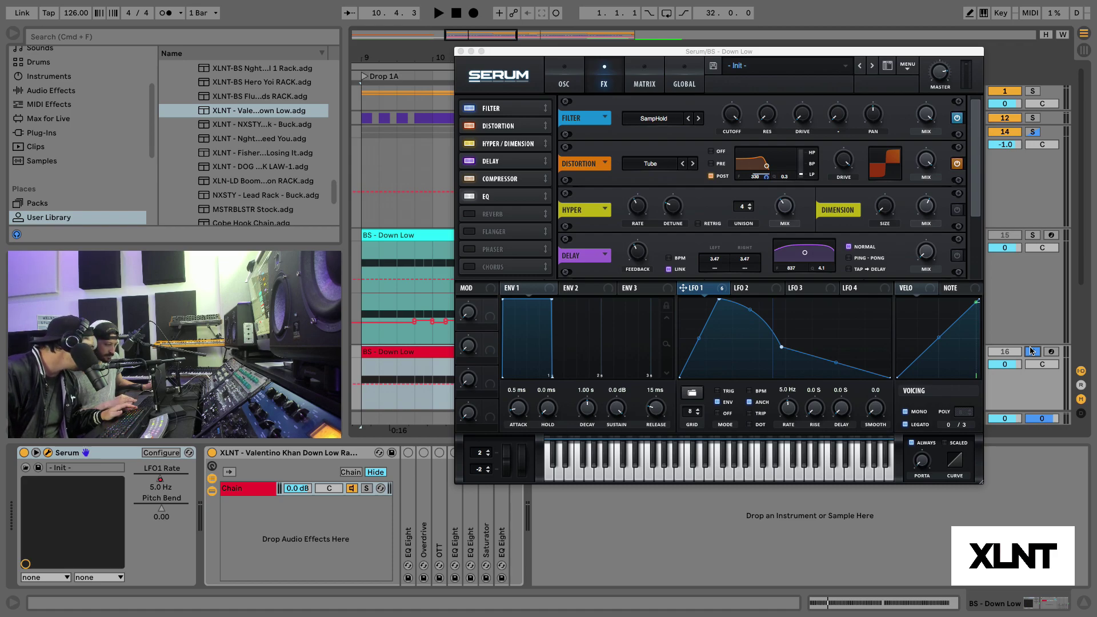
left_click(1031, 351)
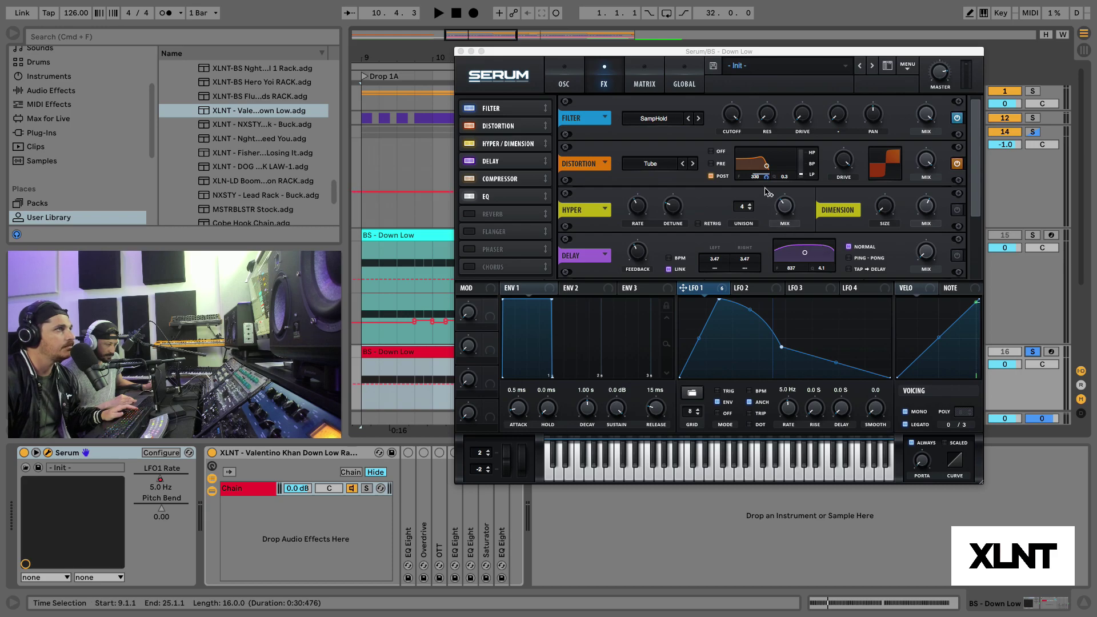
Adjust LFO 1's modulation of the distortion frequency to about 31 while replaying the soloed bass
left_click_drag(766, 176, 763, 225)
key("space")
key("space")
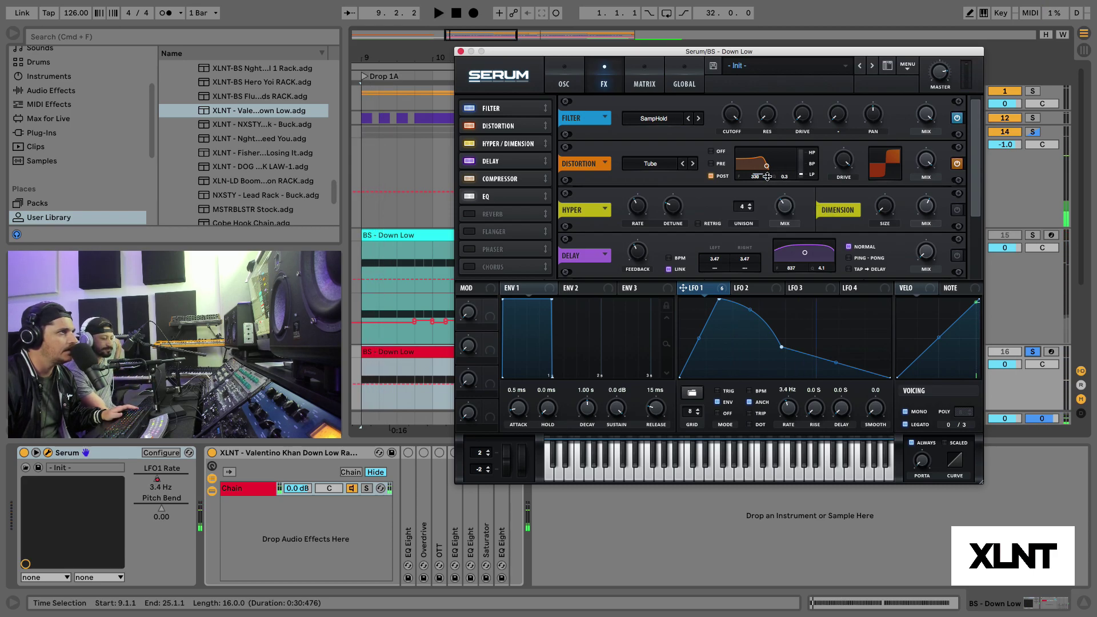
left_click_drag(767, 176, 767, 174)
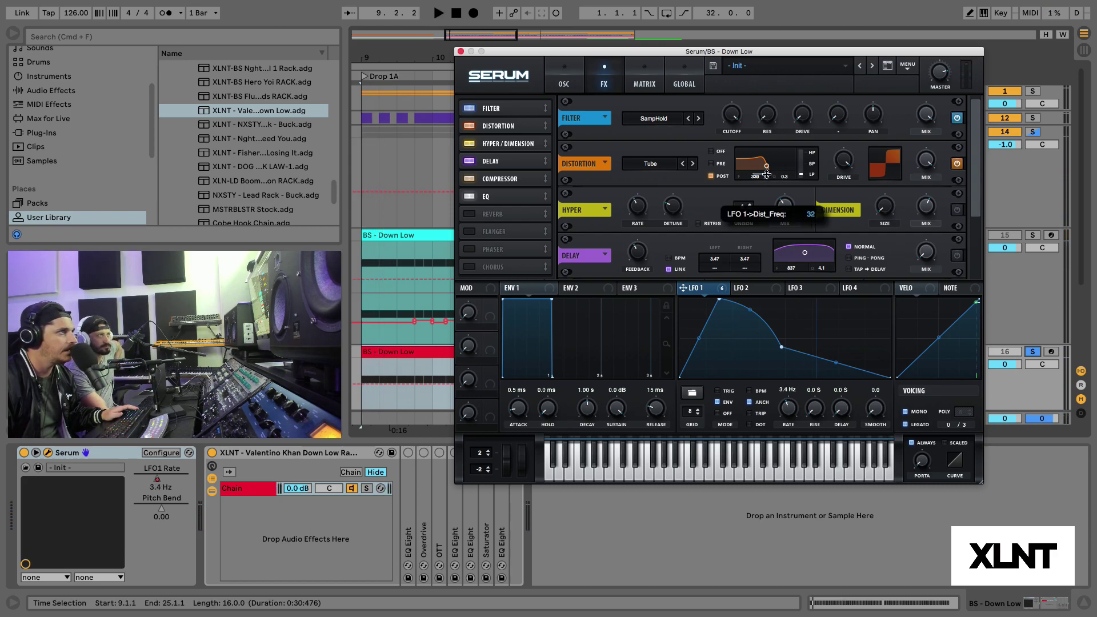
key("space")
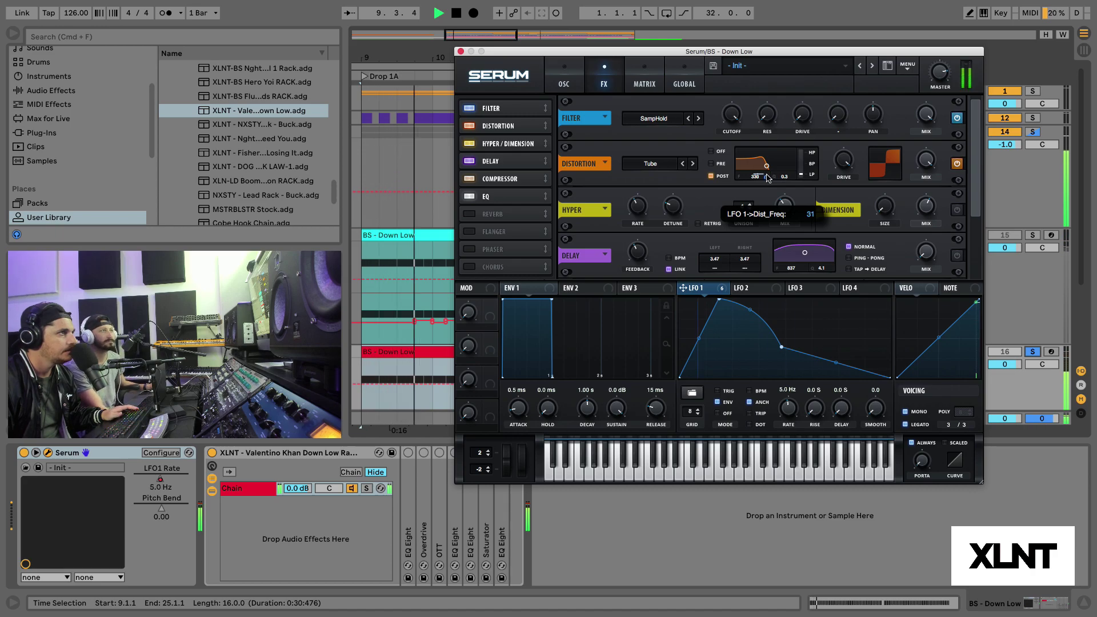
key("space")
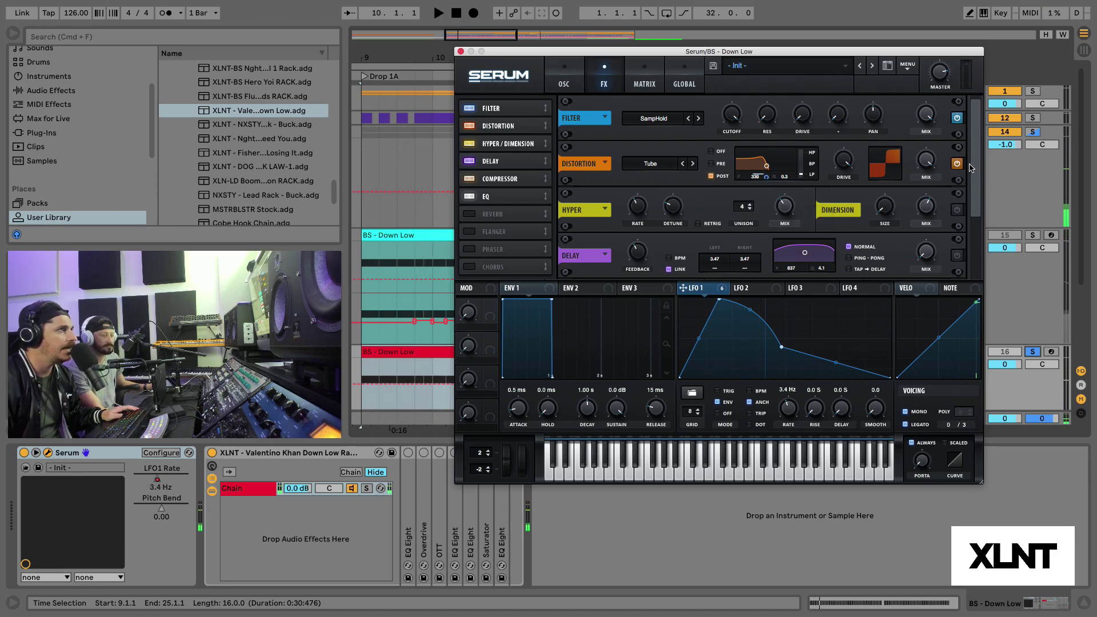
Turn on the Hyper/Dimension effect, play the soloed bass to audition it, and turn on the Delay effect
left_click(955, 210)
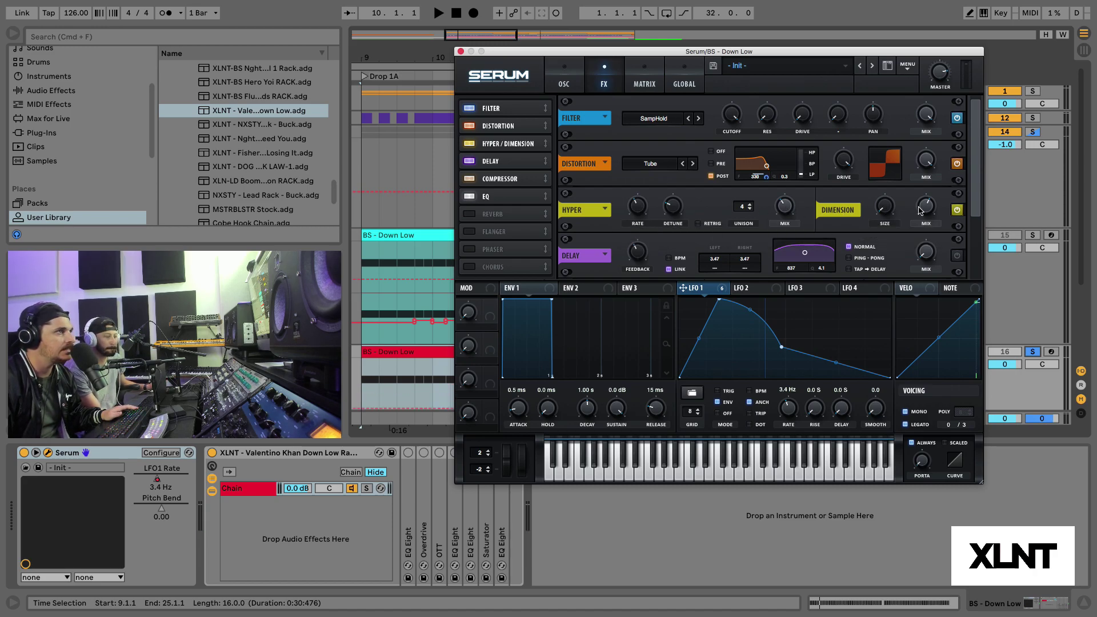
key("space")
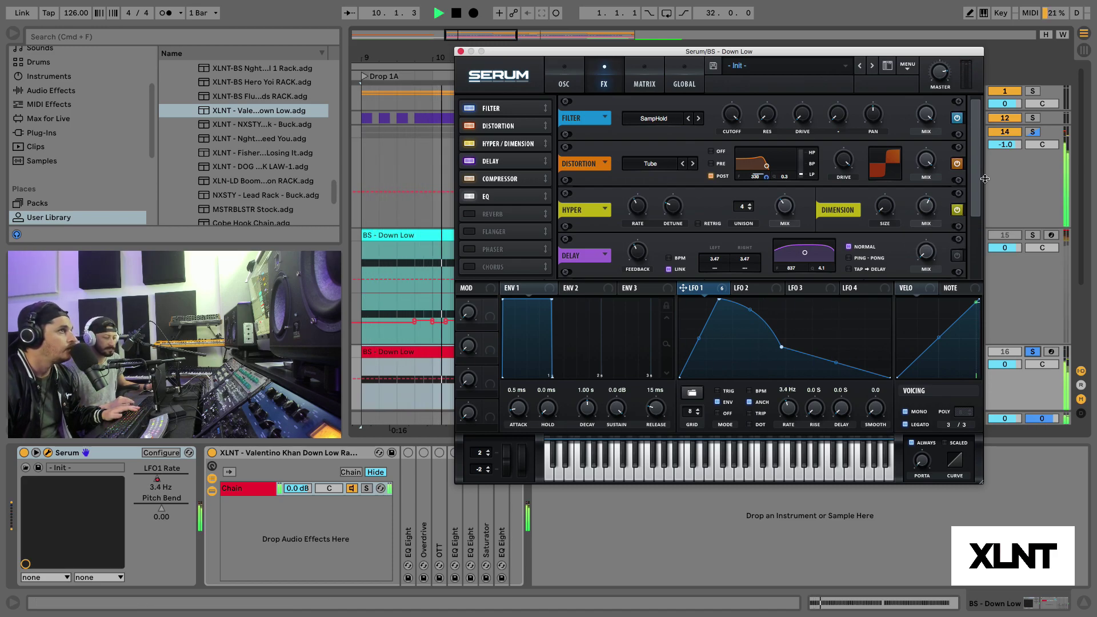
left_click_drag(973, 172, 973, 202)
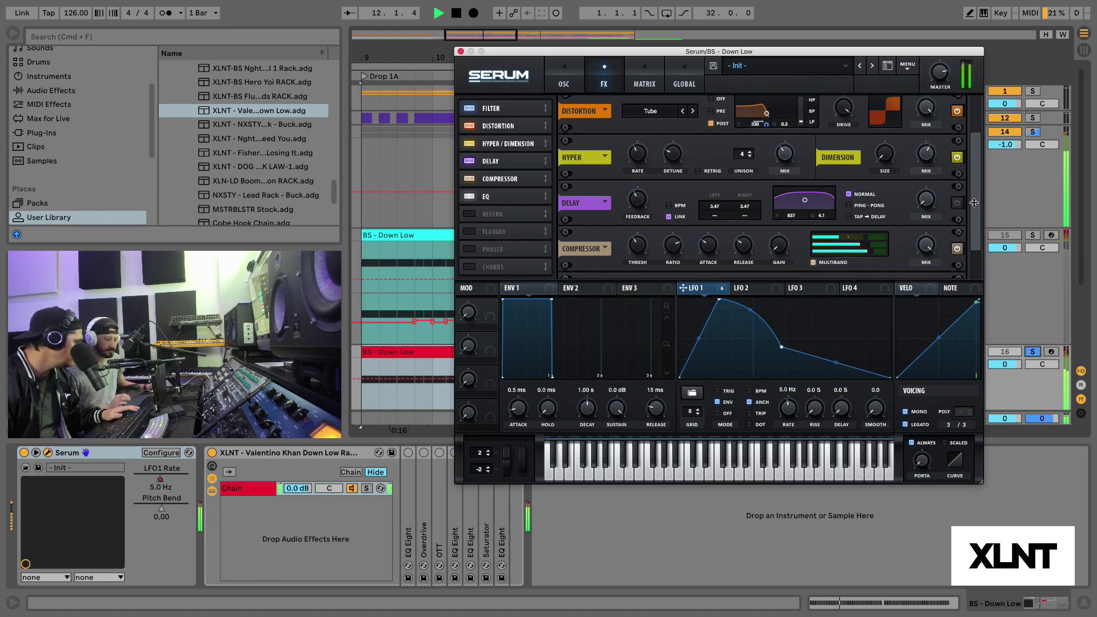
key("space")
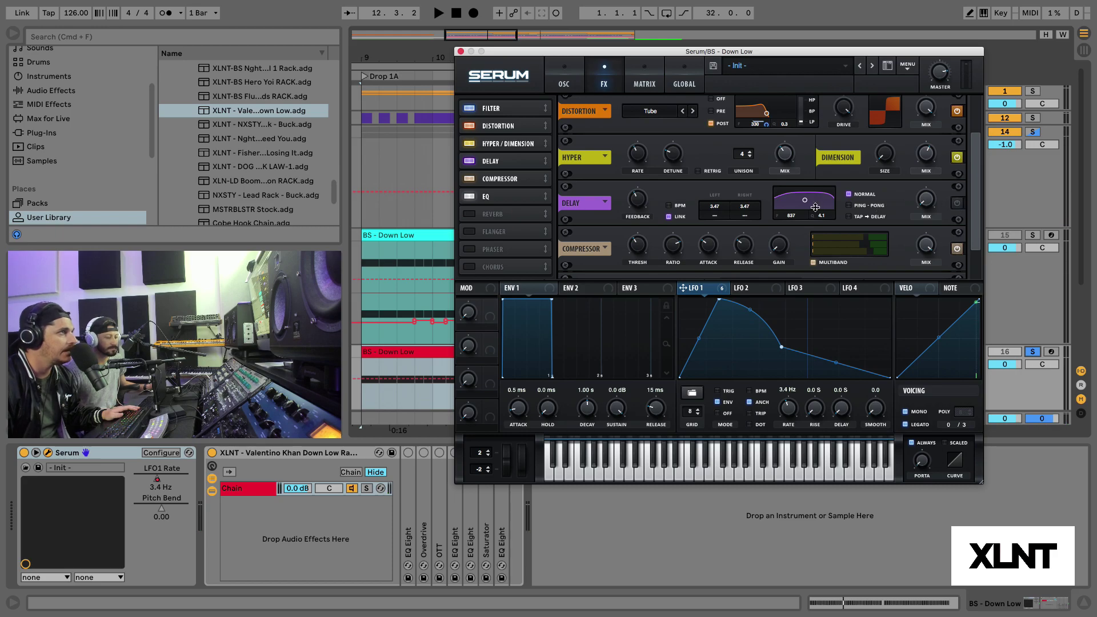
left_click(956, 204)
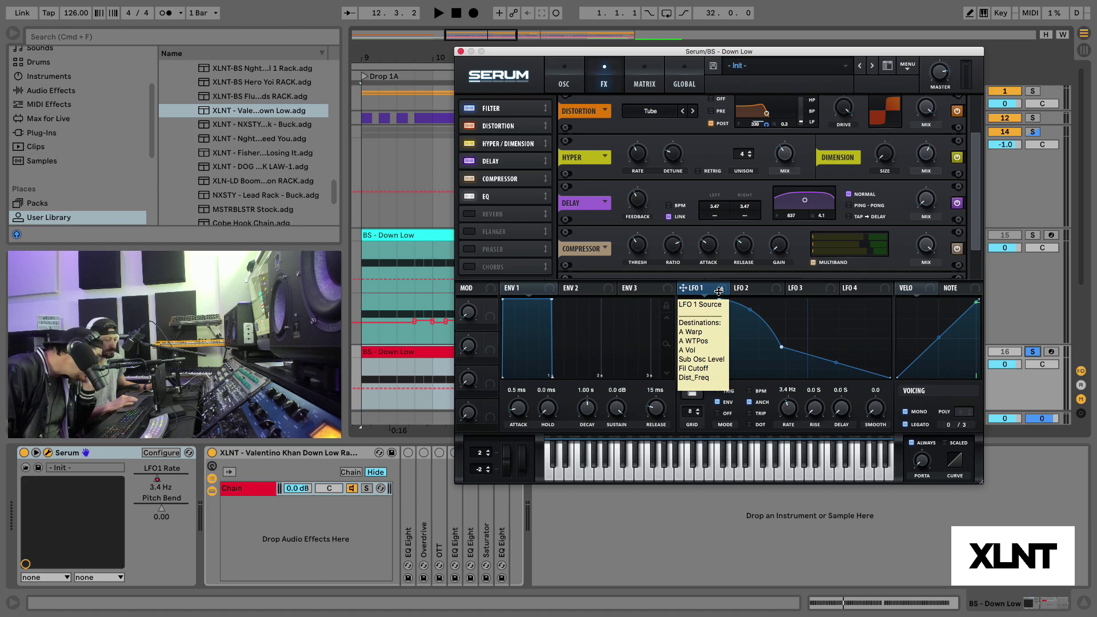
mouse_move(718, 290)
left_mouse_down()
mouse_move(722, 216)
mouse_move(719, 283)
left_mouse_up()
key("space")
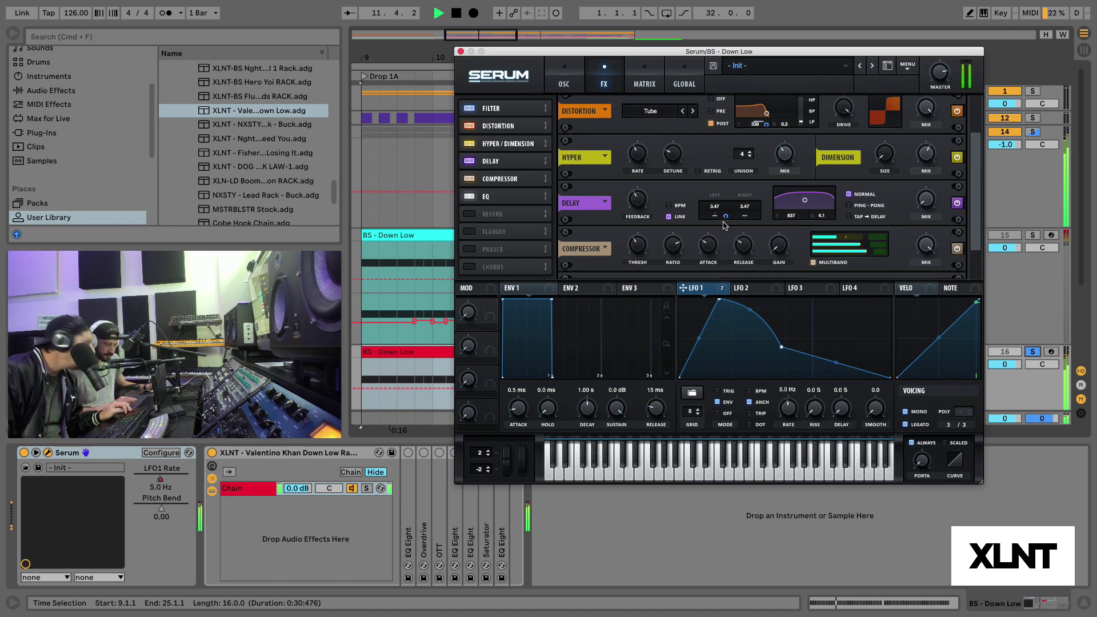
right_click(724, 218)
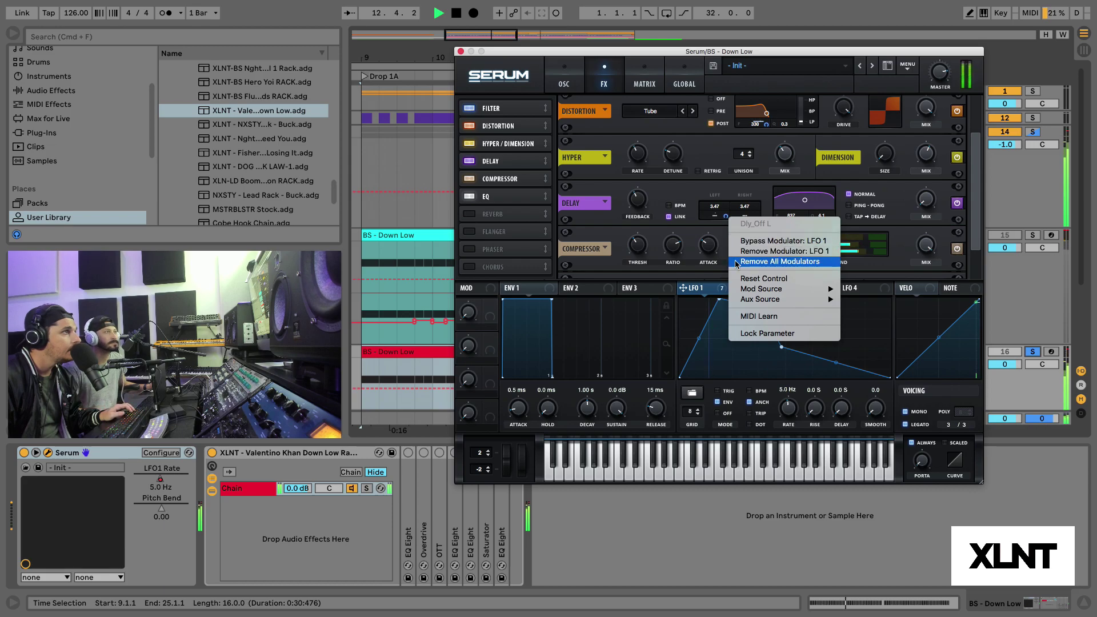
left_click(741, 240)
key("space")
Assign LFO 1 to the left delay time and fine-tune the modulation to about 2 while replaying the soloed bass
left_click_drag(735, 290, 725, 260)
right_click(723, 207)
left_click(726, 217)
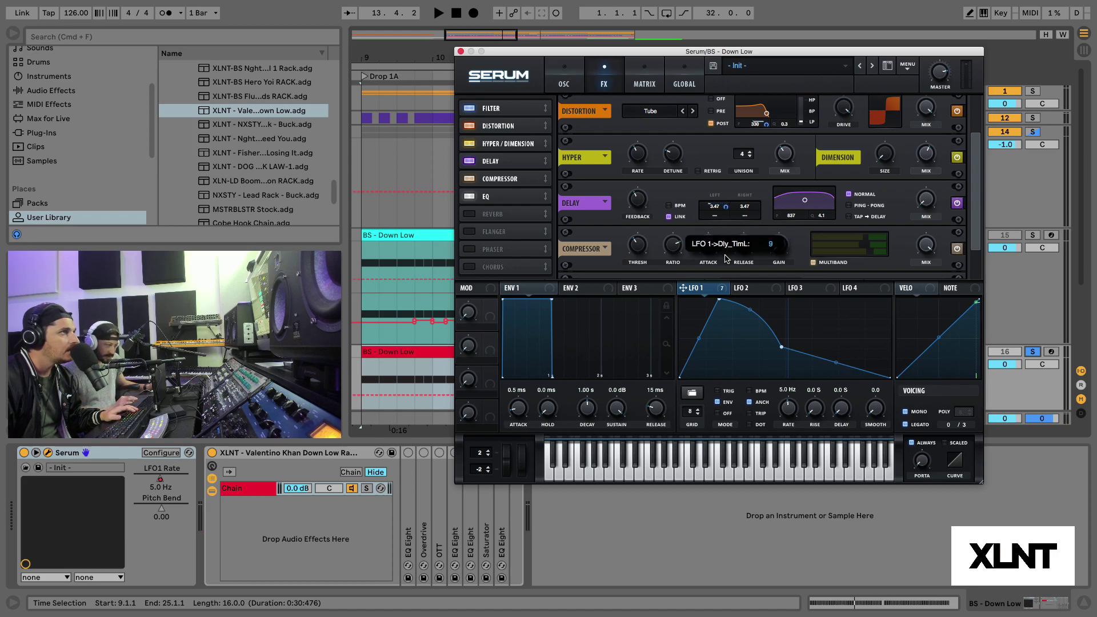
key("space")
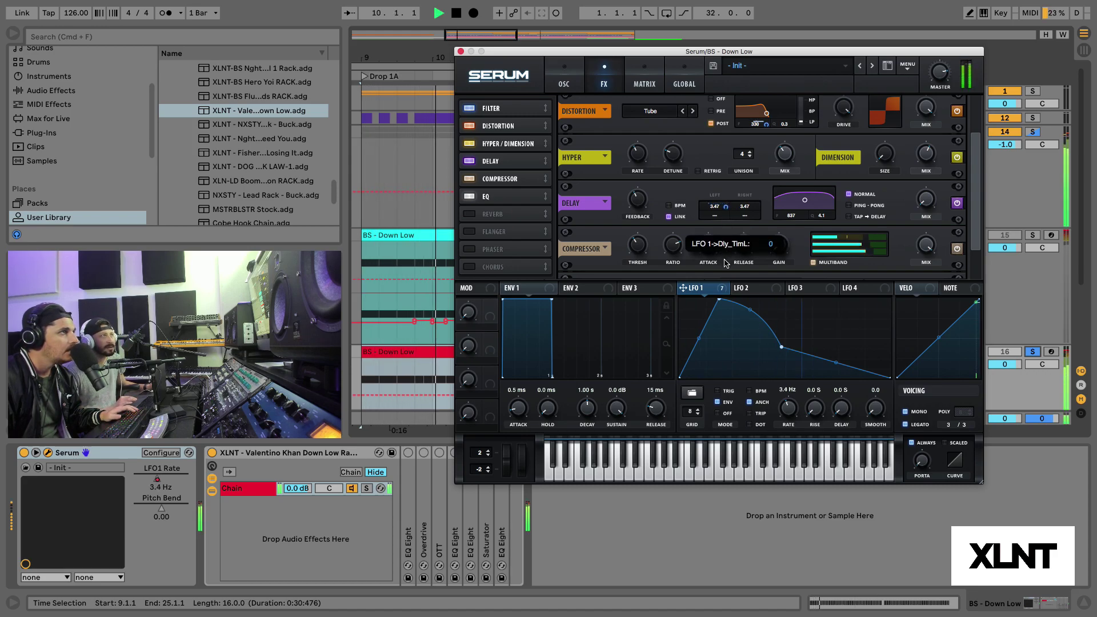
mouse_move(724, 261)
left_mouse_down()
mouse_move(732, 213)
mouse_move(725, 255)
left_mouse_up()
key("space")
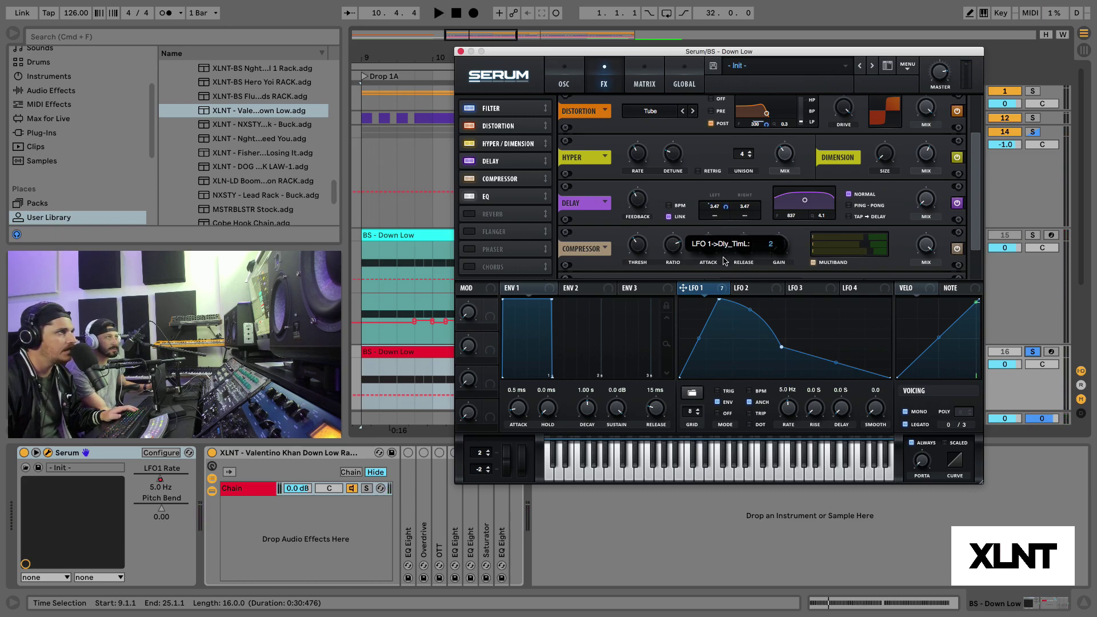
left_click_drag(723, 262, 724, 260)
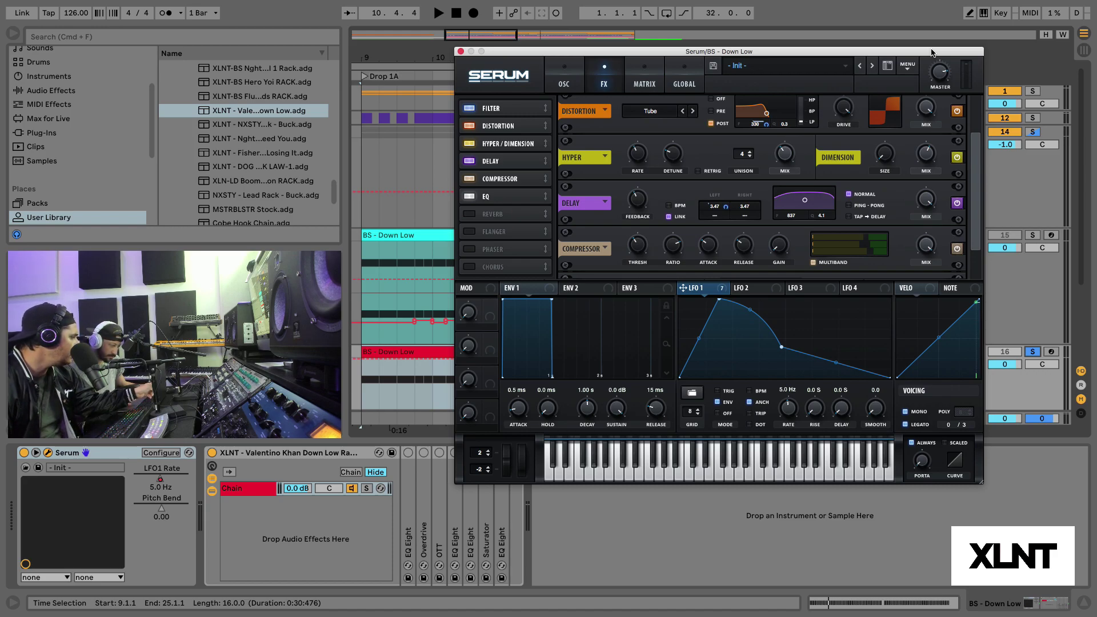
key("space")
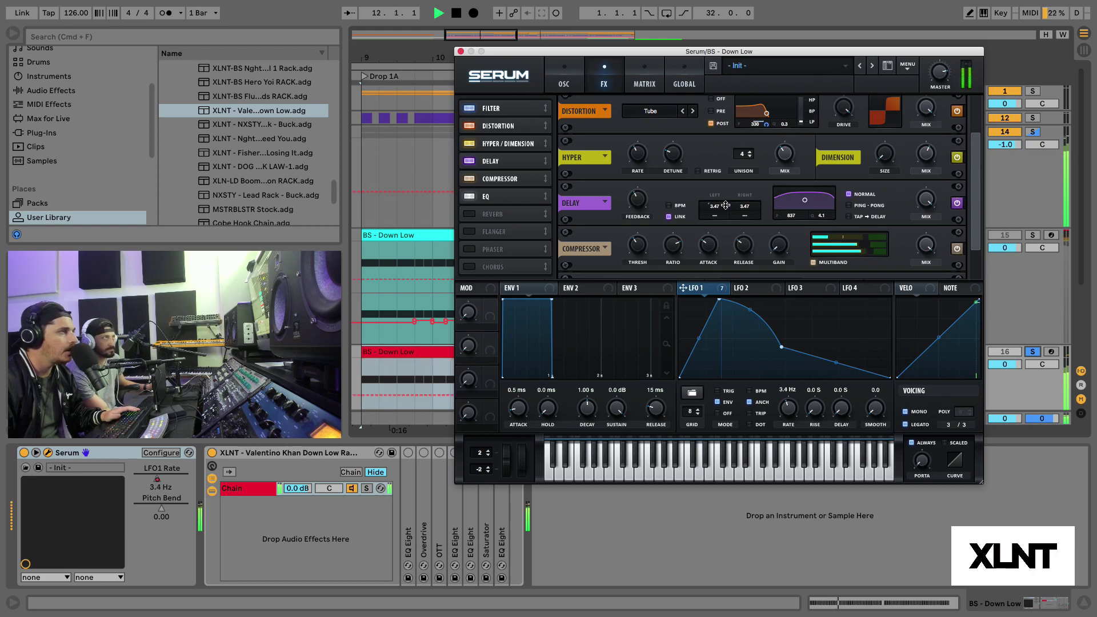
key("space")
Assign LFO 1 to the EQ effect's high-band frequency with a modulation amount of about 33
scroll(978, 198, "down", 2)
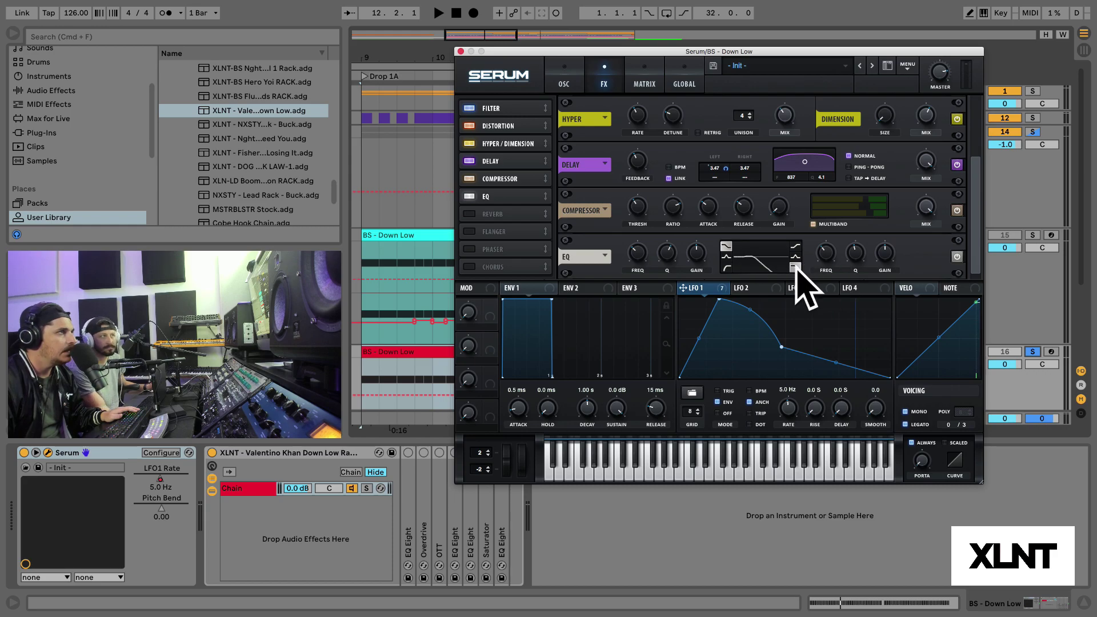
mouse_move(823, 254)
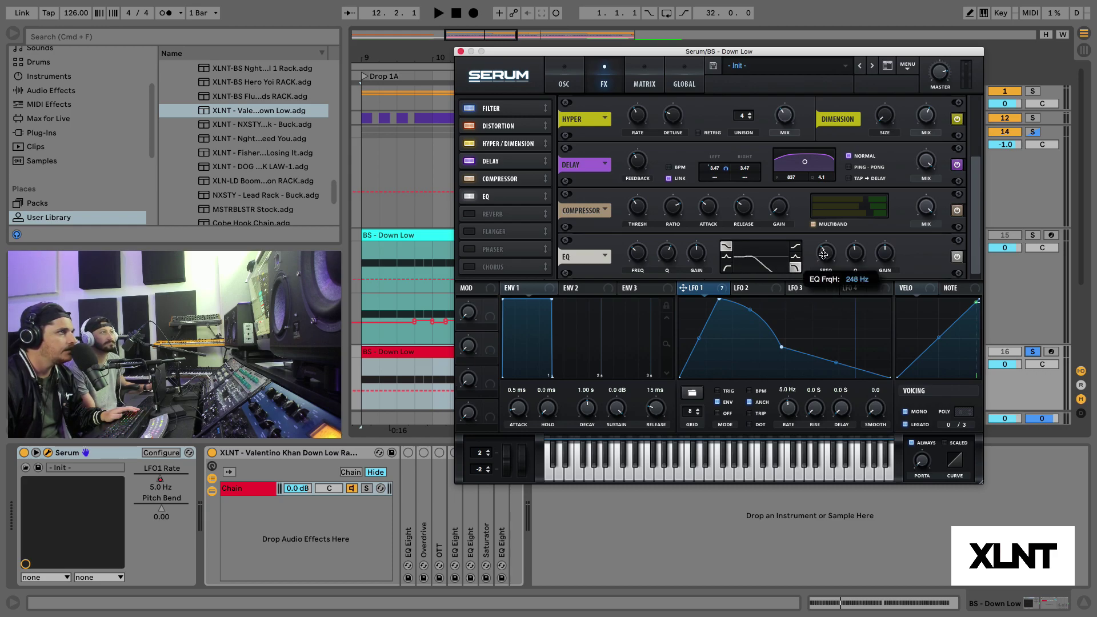
mouse_move(880, 254)
left_click_drag(685, 288, 821, 253)
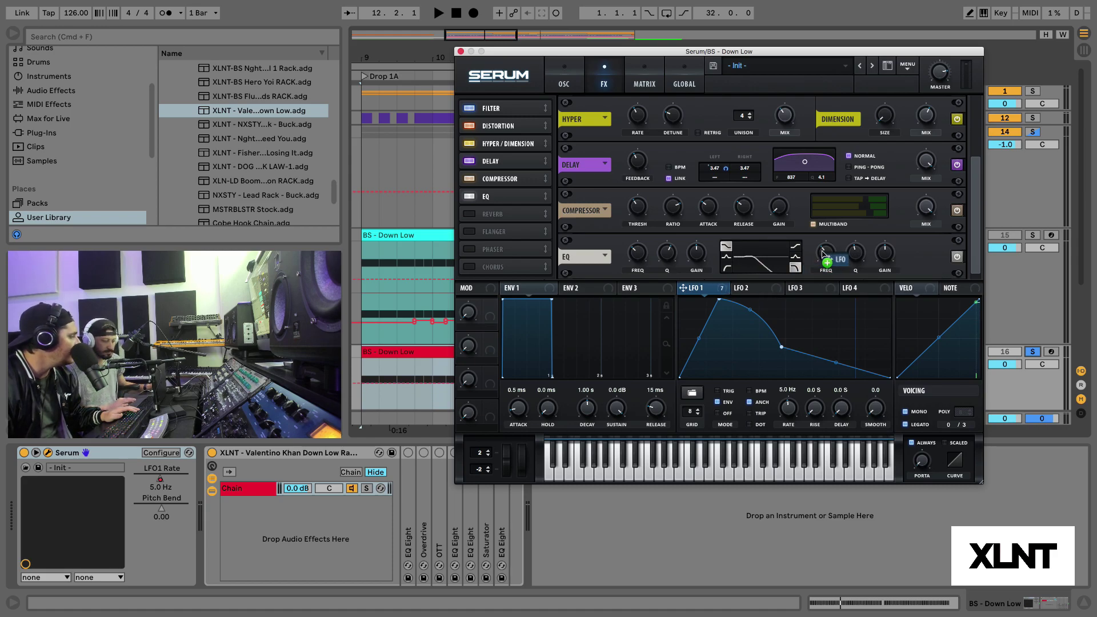
left_click_drag(822, 253, 816, 263)
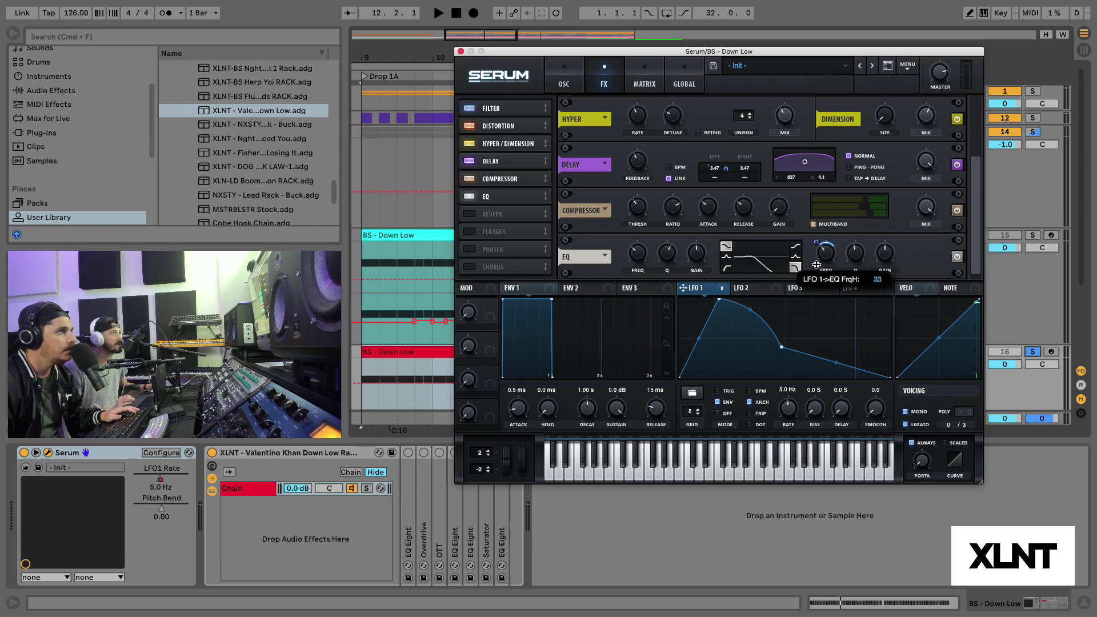
Play the drop with the EQ modulation active and unsolo track 16 to hear the bass in the full mix
key("space")
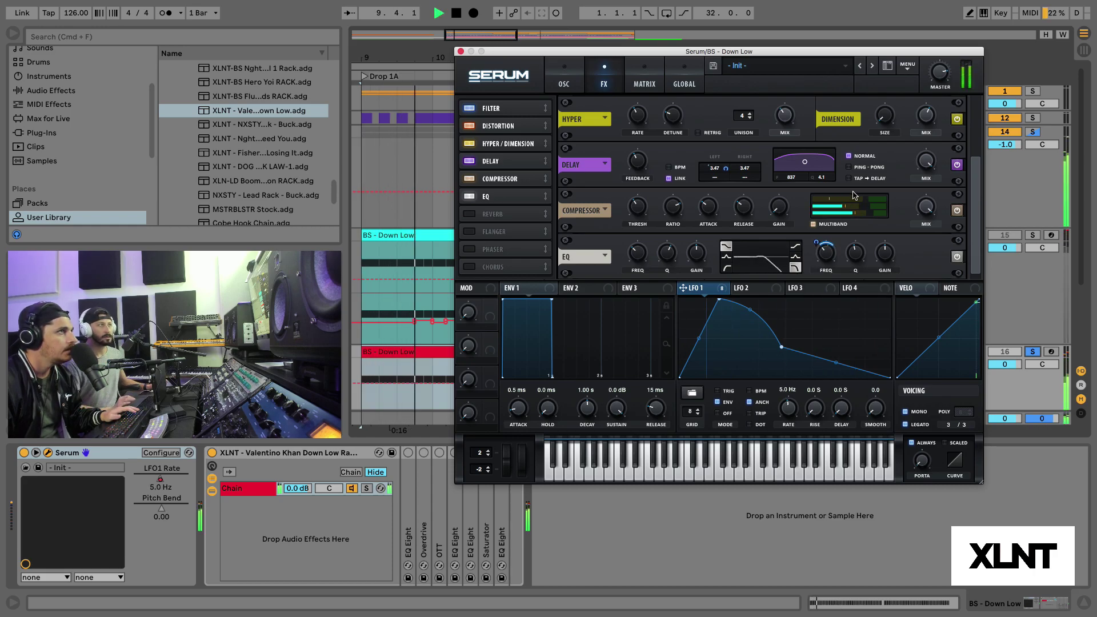
left_click(1034, 352)
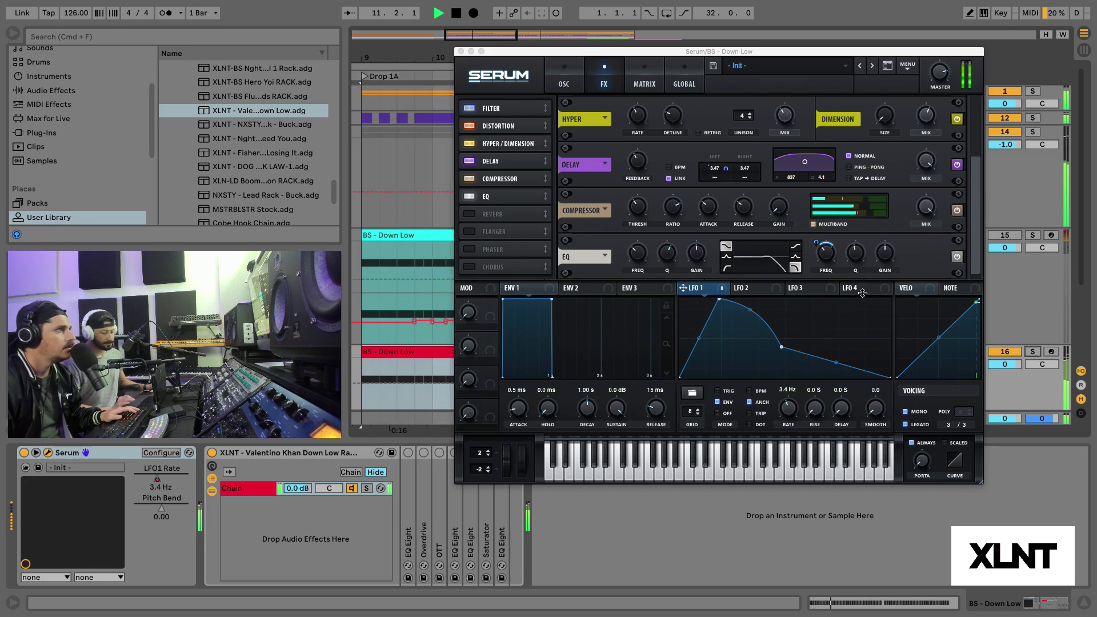
key("space")
left_click(856, 256)
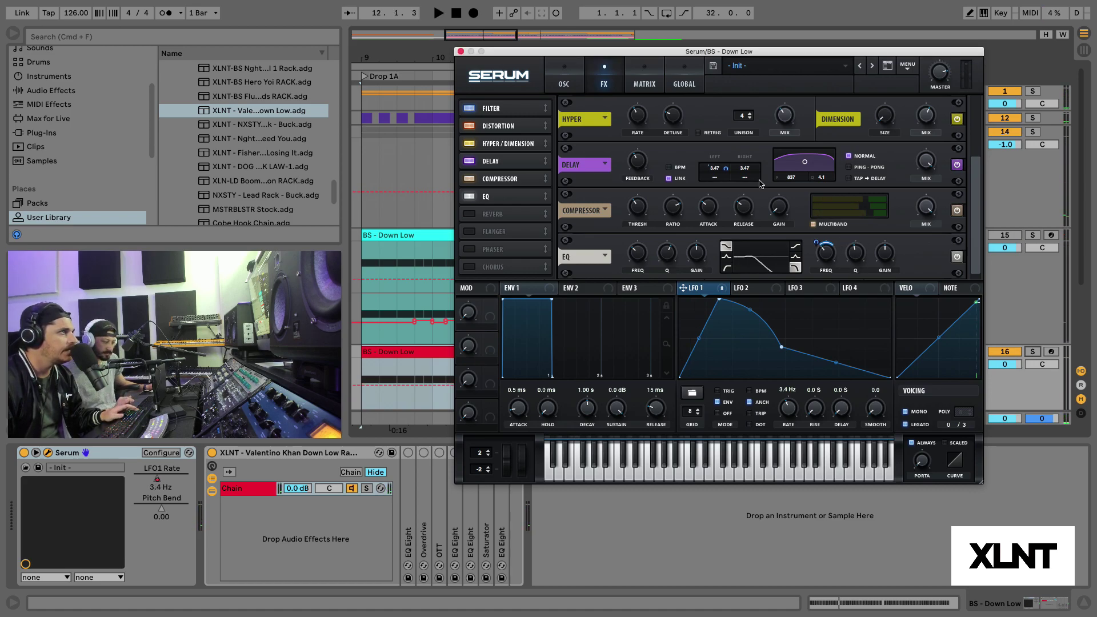
Close the synth window, turn on the rack's first EQ Eight, and play the drop through it before folding it
left_click(461, 51)
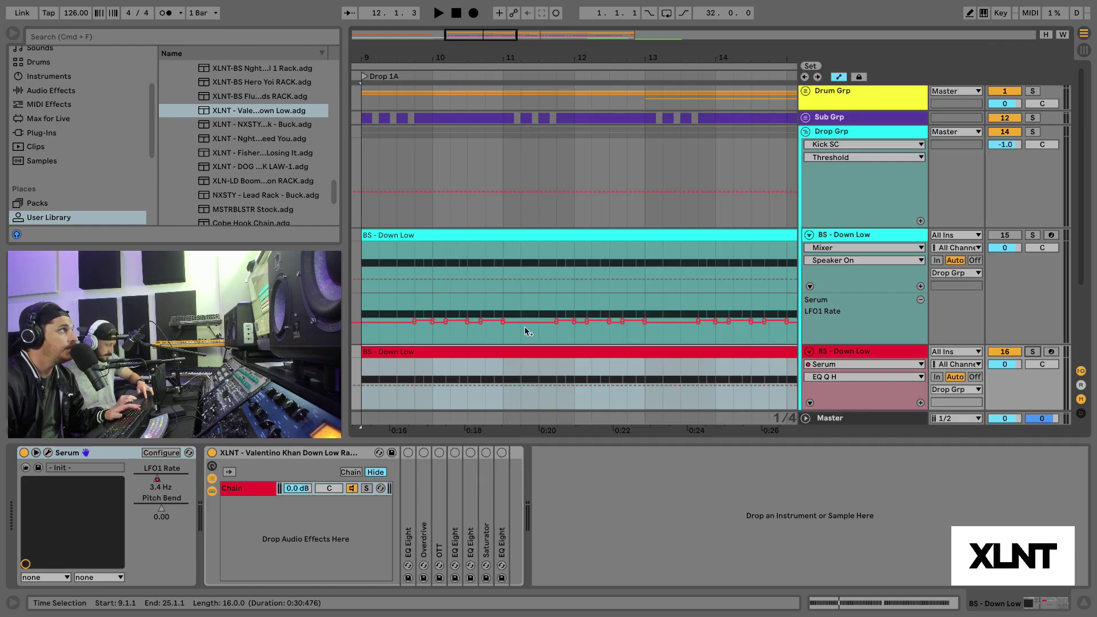
double_click(406, 473)
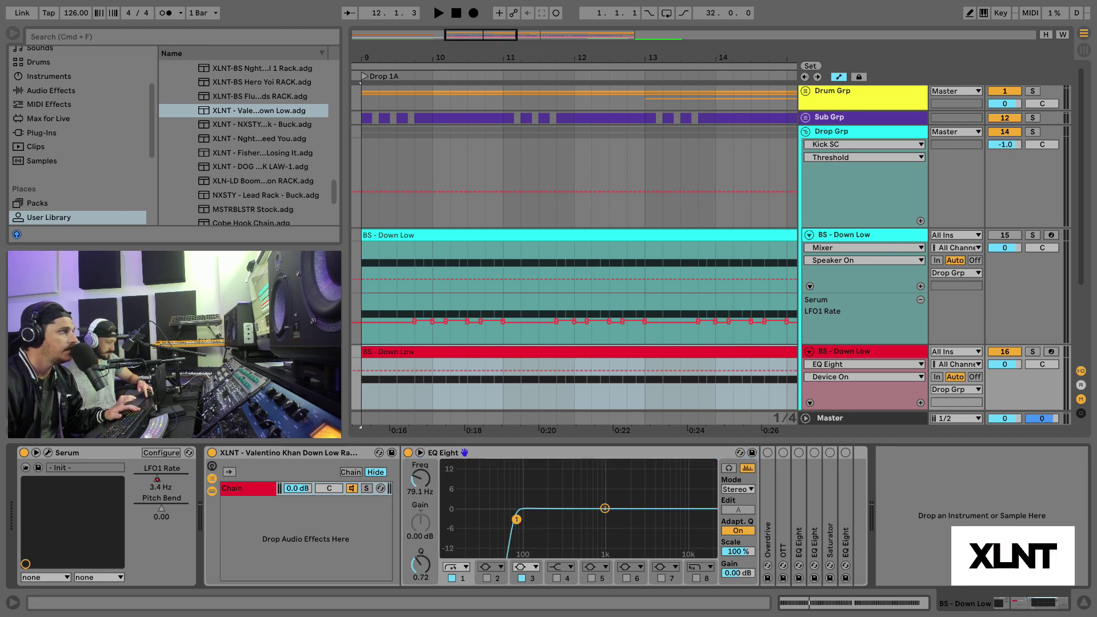
key("space")
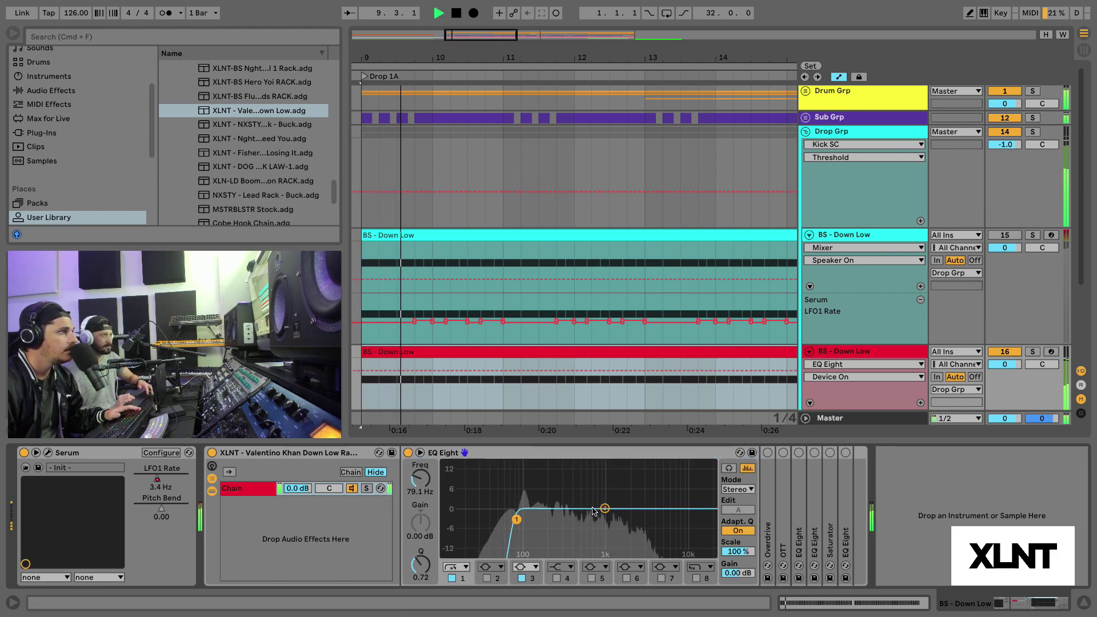
key("space")
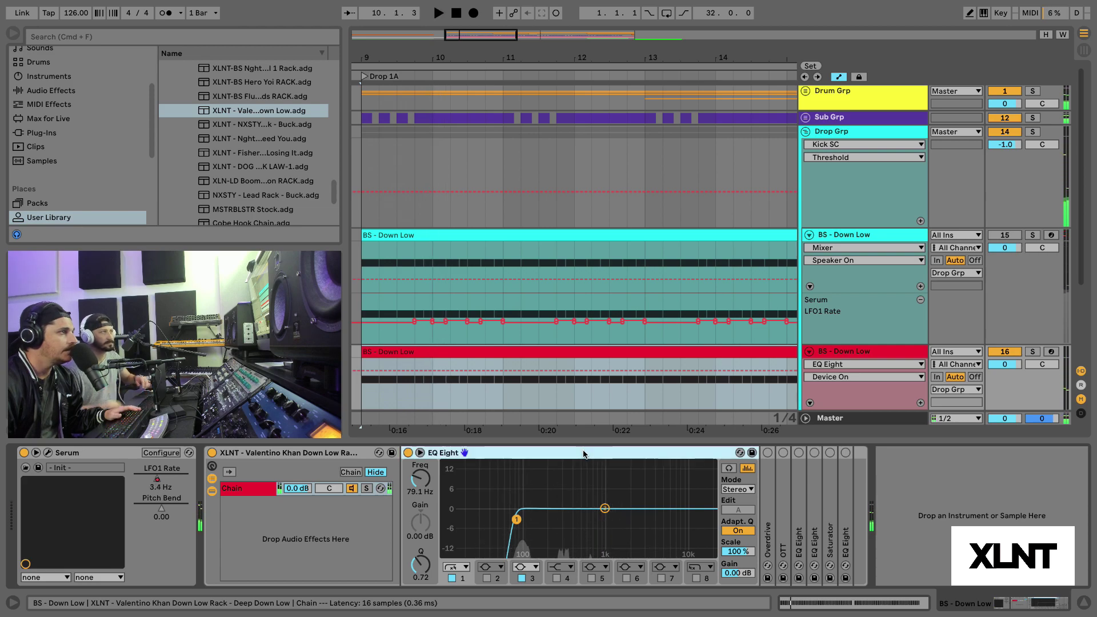
double_click(583, 452)
Unfold the rack's Overdrive, turn it on, and play the drop to hear it in the mix
double_click(425, 454)
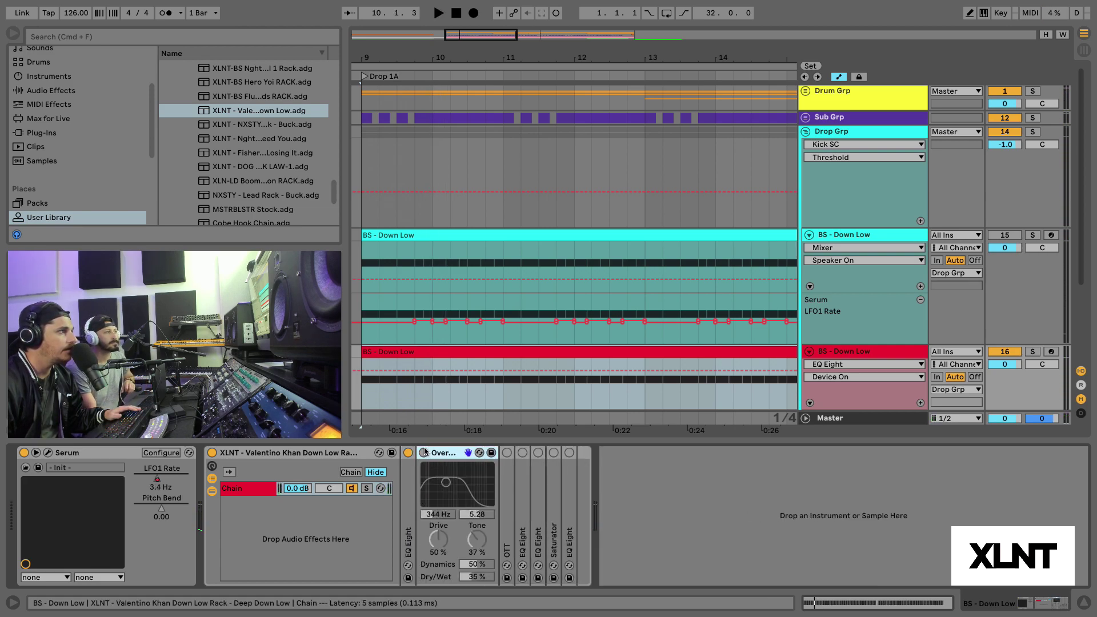
left_click(423, 453)
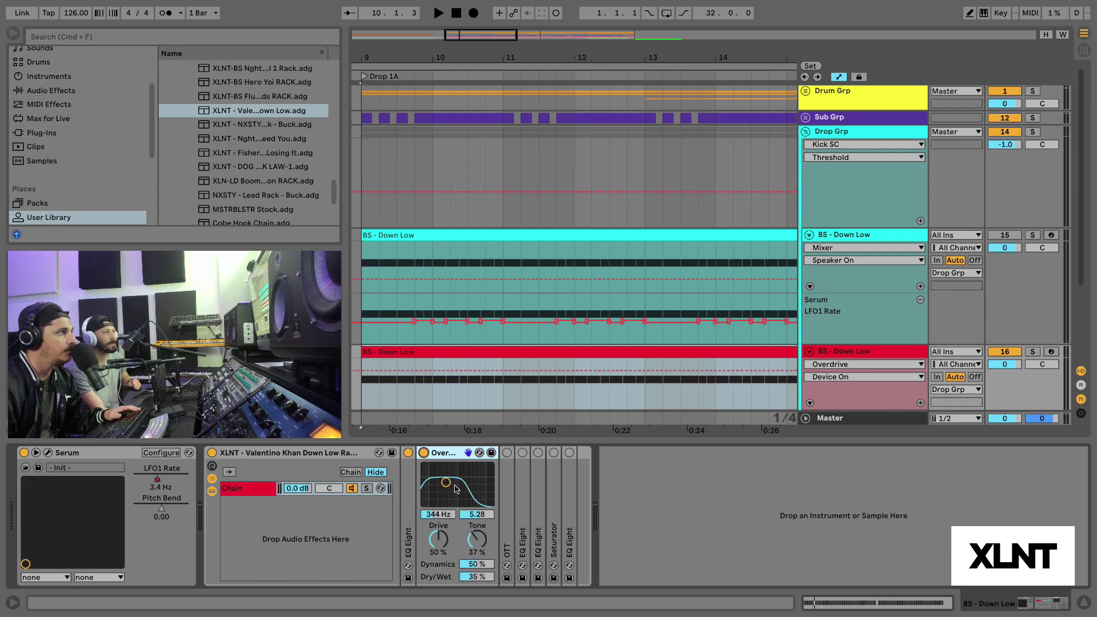
key("space")
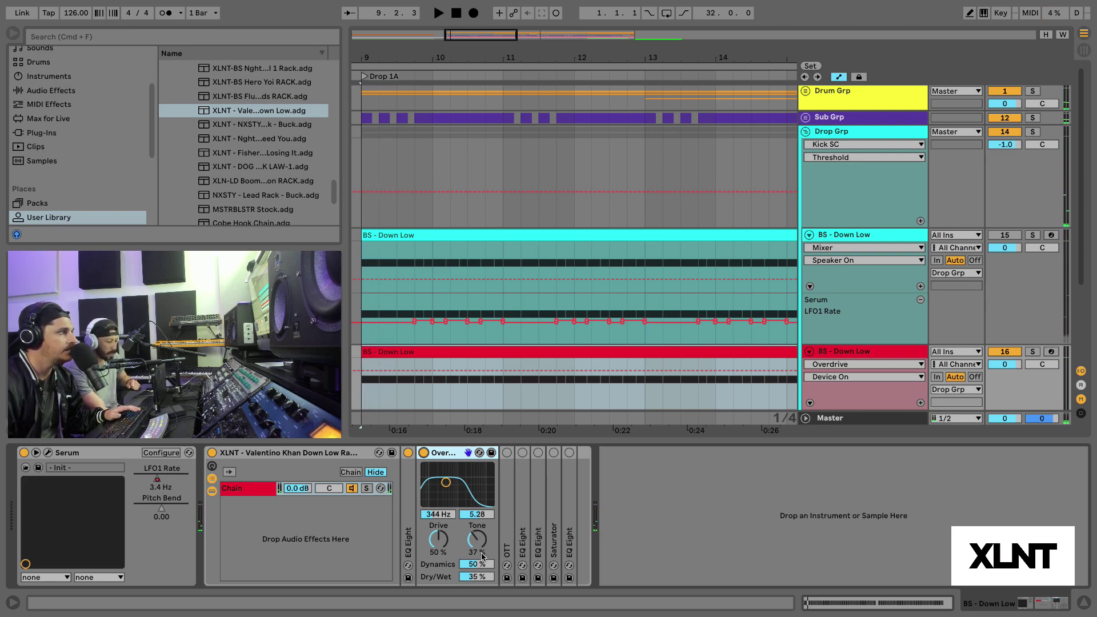
key("space")
key("space")
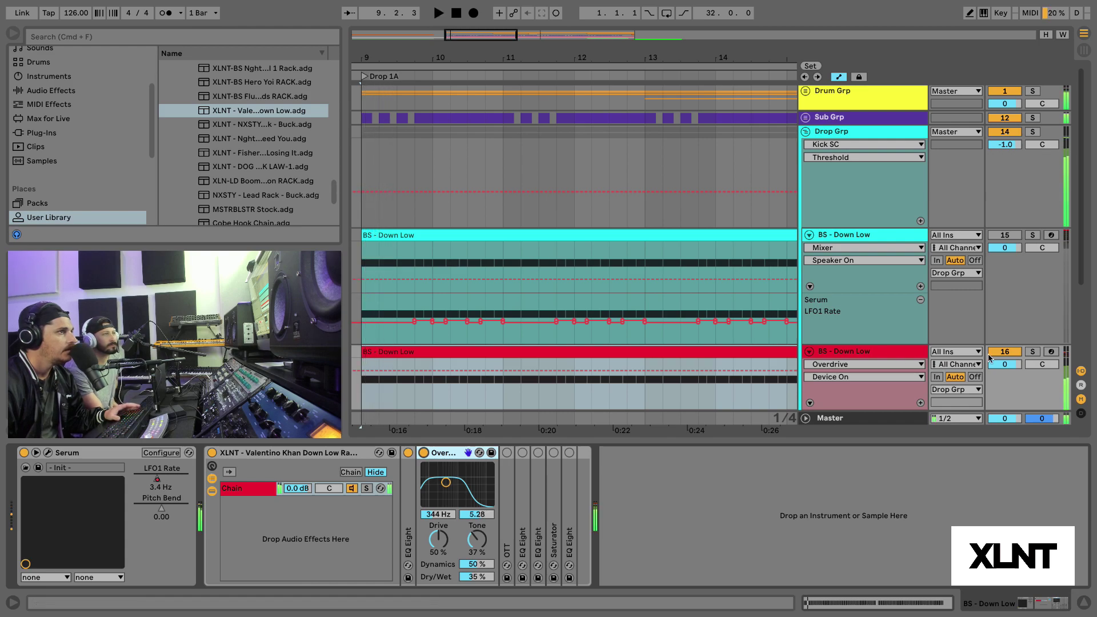
Solo track 16, replay the isolated bass with Overdrive active, and fold the Overdrive device
left_click(1032, 352)
key("space")
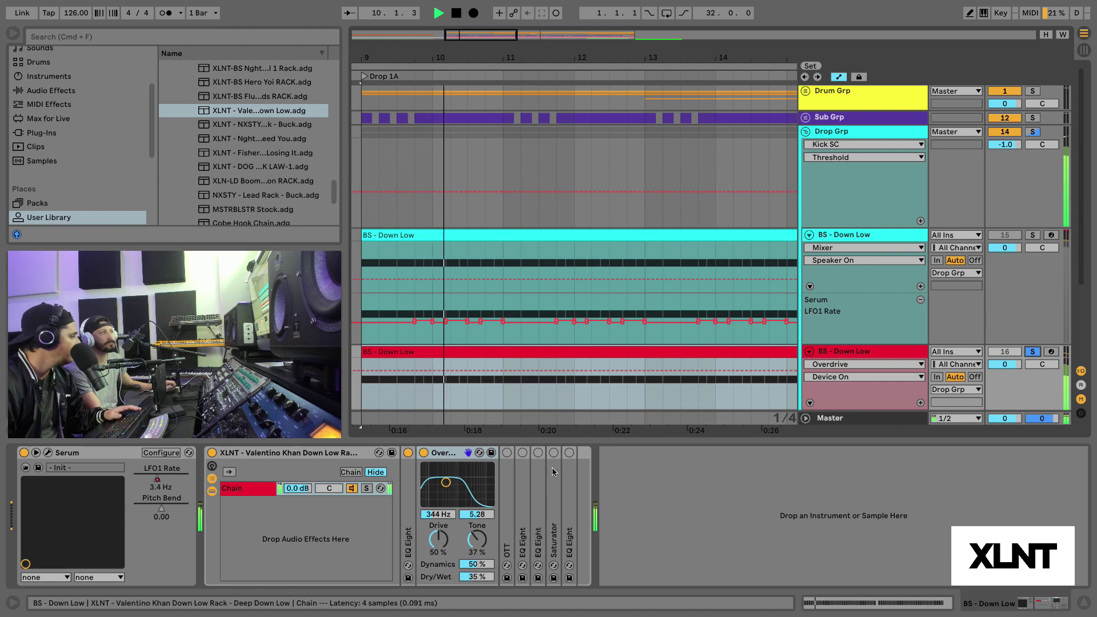
key("space")
double_click(451, 454)
Turn on the OTT compressor in the rack, audition the soloed bass through it, and unsolo track 16
double_click(439, 502)
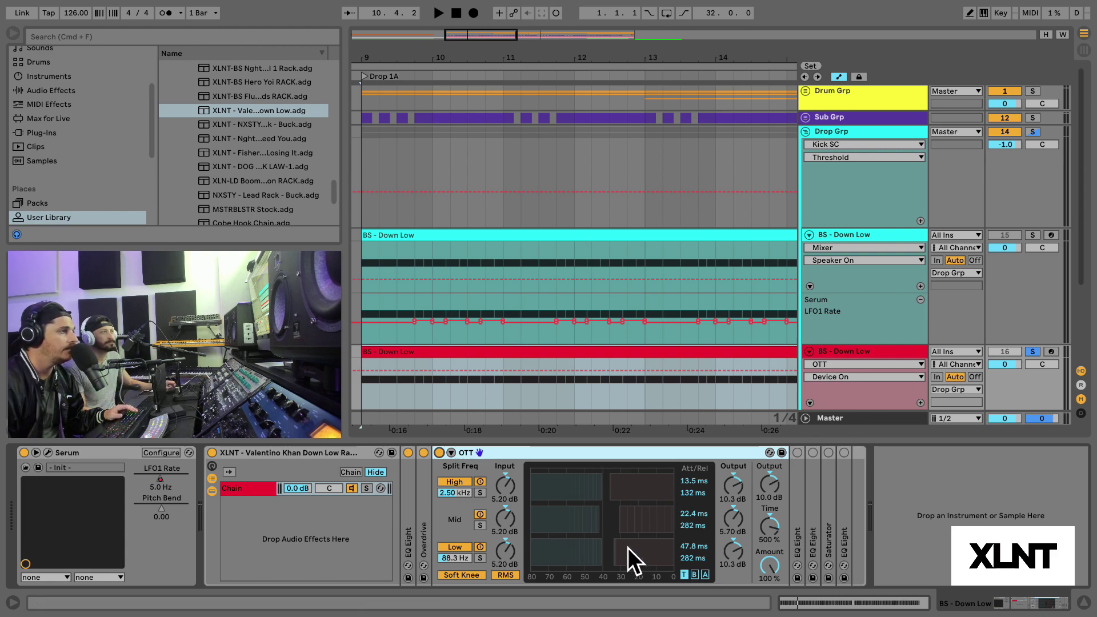
key("space")
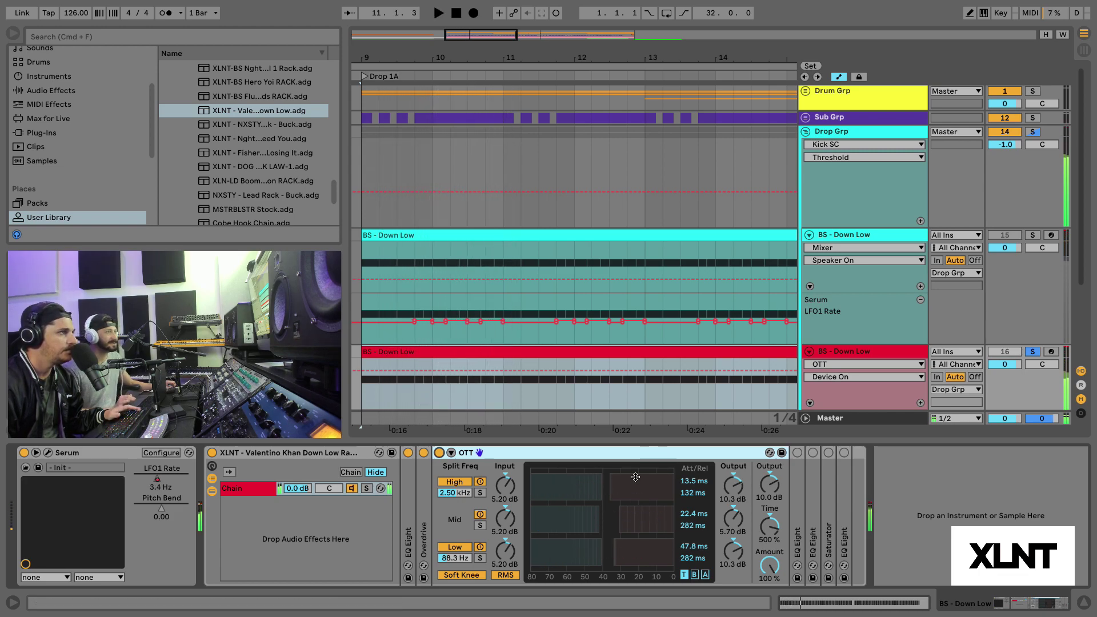
double_click(646, 453)
left_click(1032, 351)
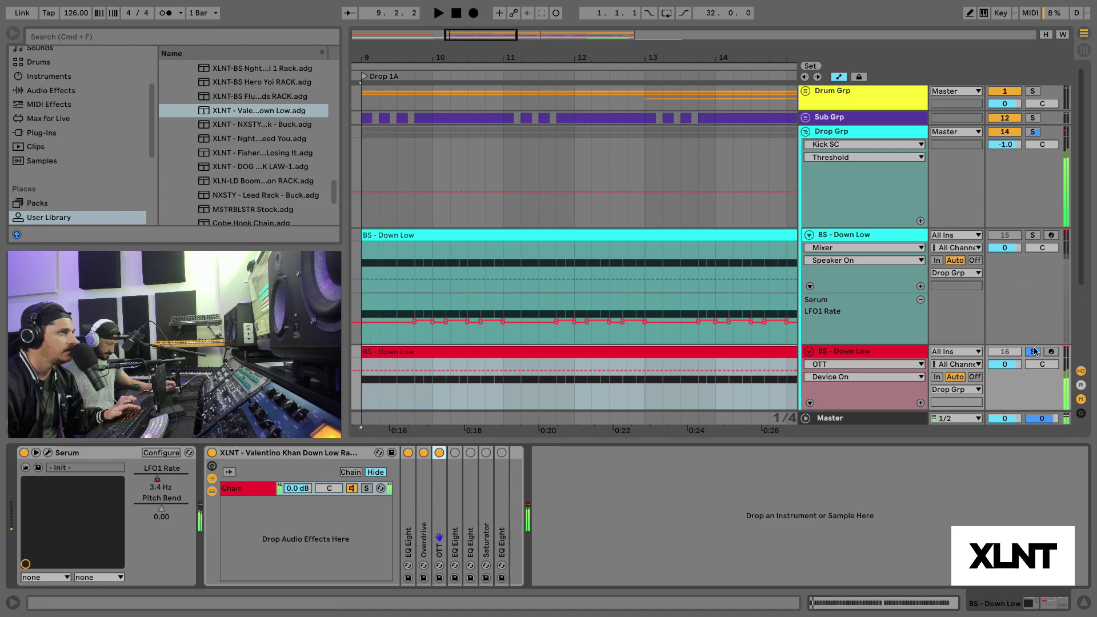
Turn on the EQ Eight following OTT and select its bands 1 and 5 to inspect the low cut and boost
double_click(455, 520)
key("space")
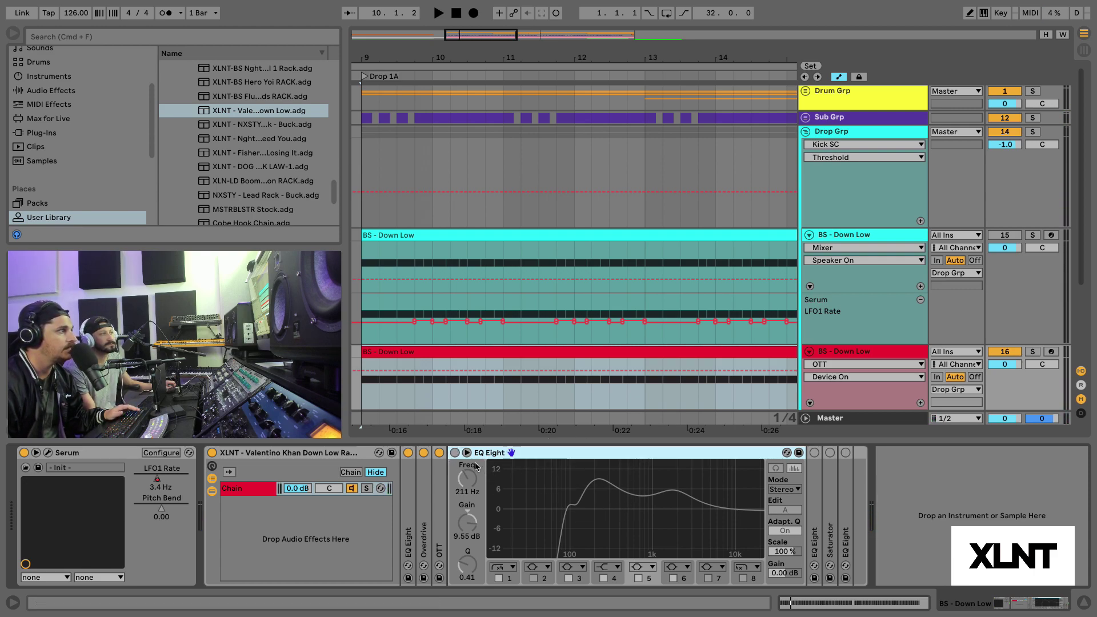
left_click(454, 453)
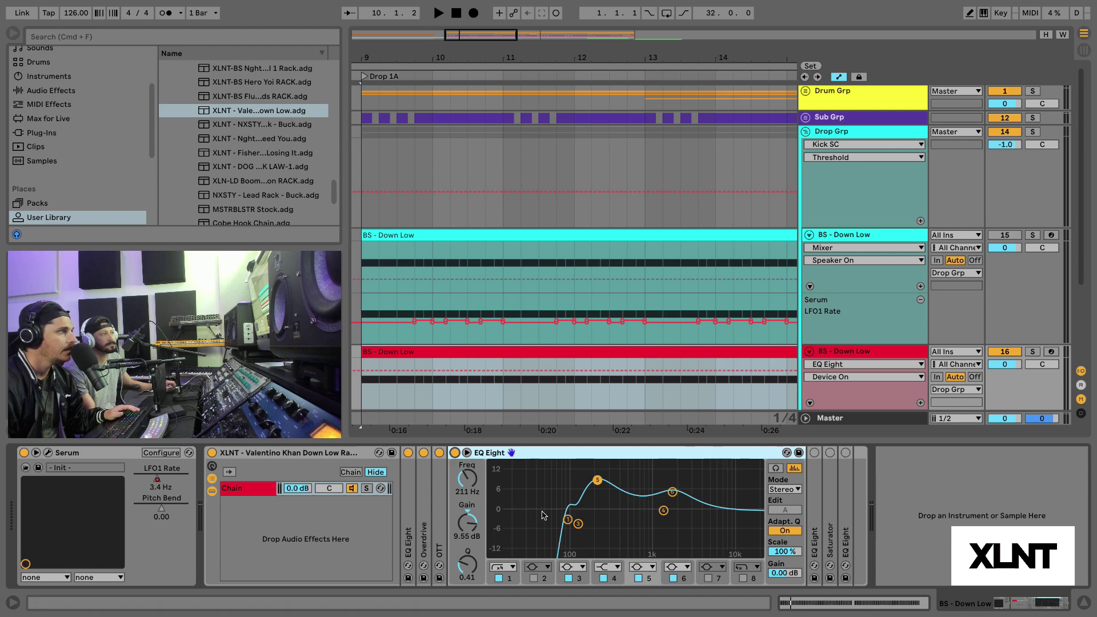
left_click(566, 521)
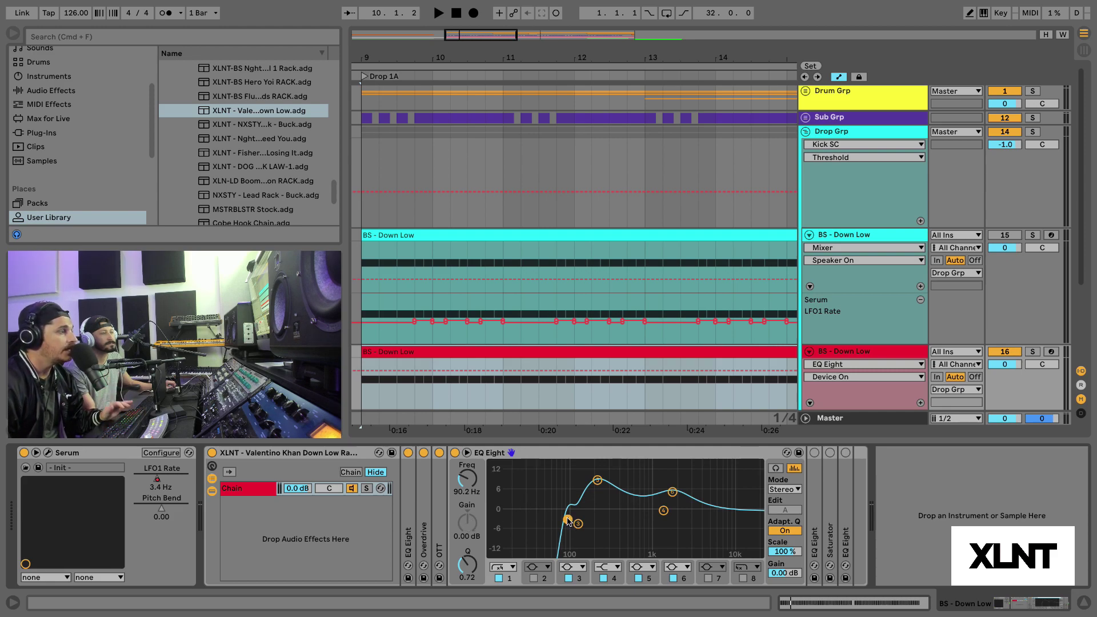
left_click(597, 480)
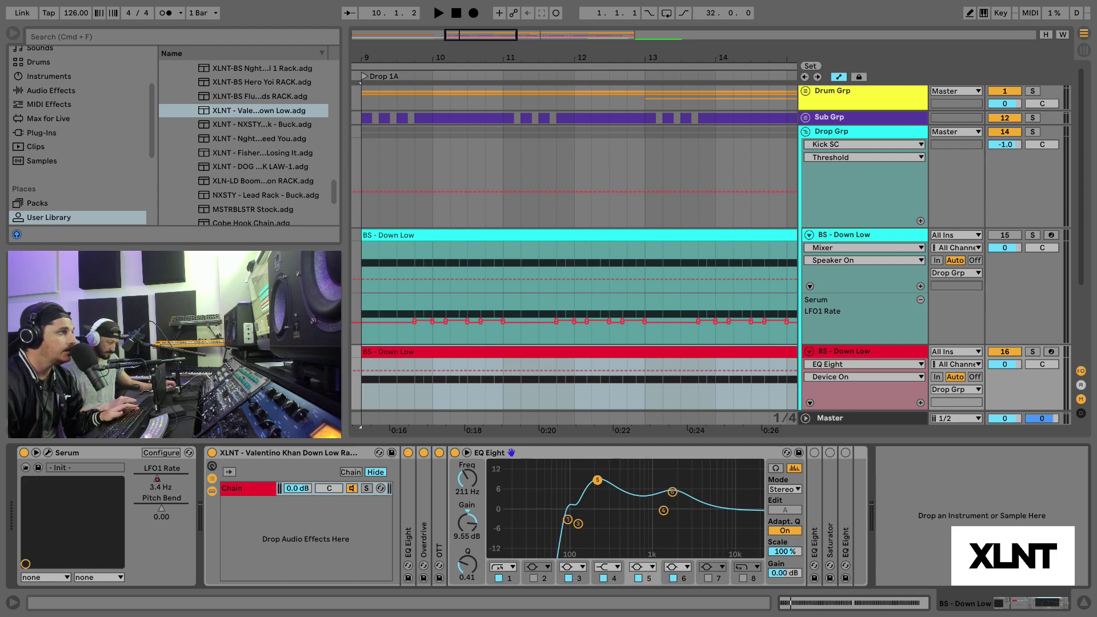
Select band 6 of the open EQ Eight, play the drop comparing the EQ bypassed and active, and fold the device
left_click(673, 493)
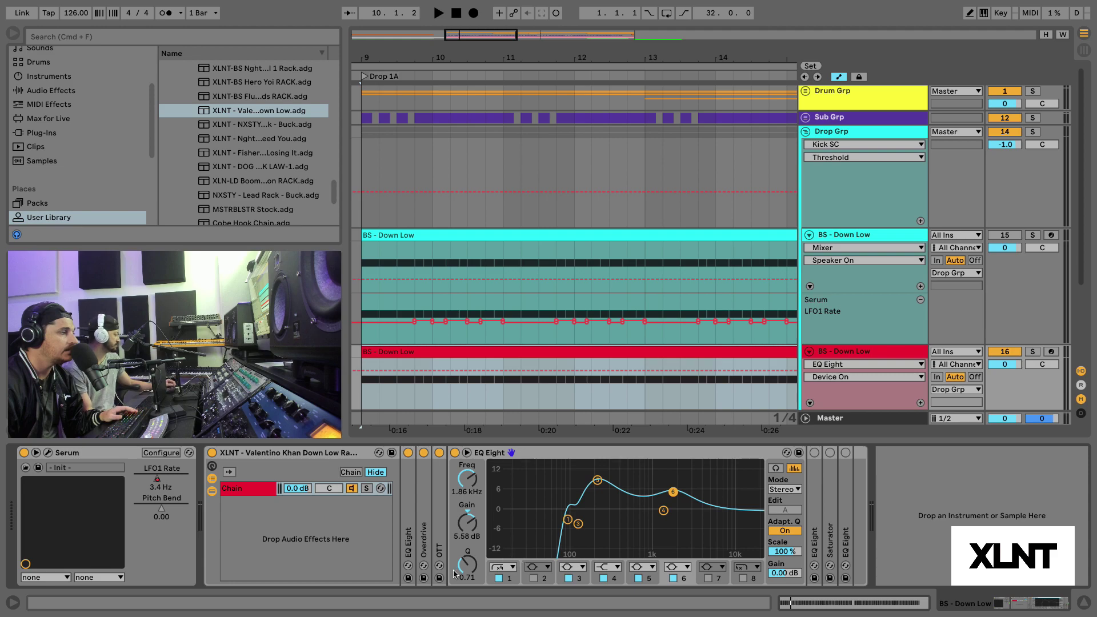
key("space")
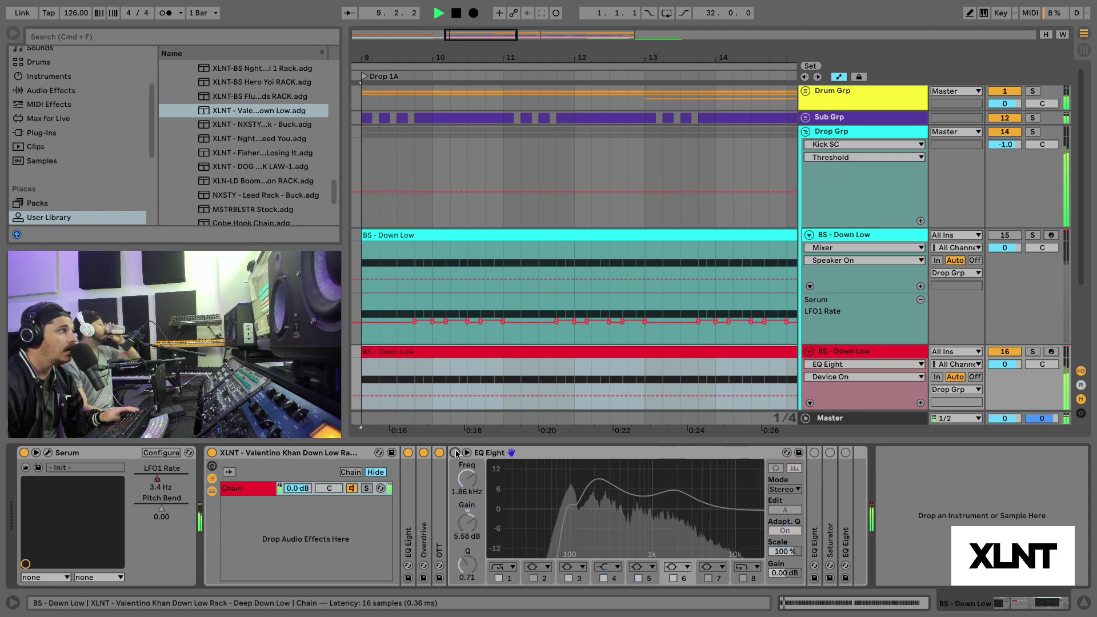
key("space")
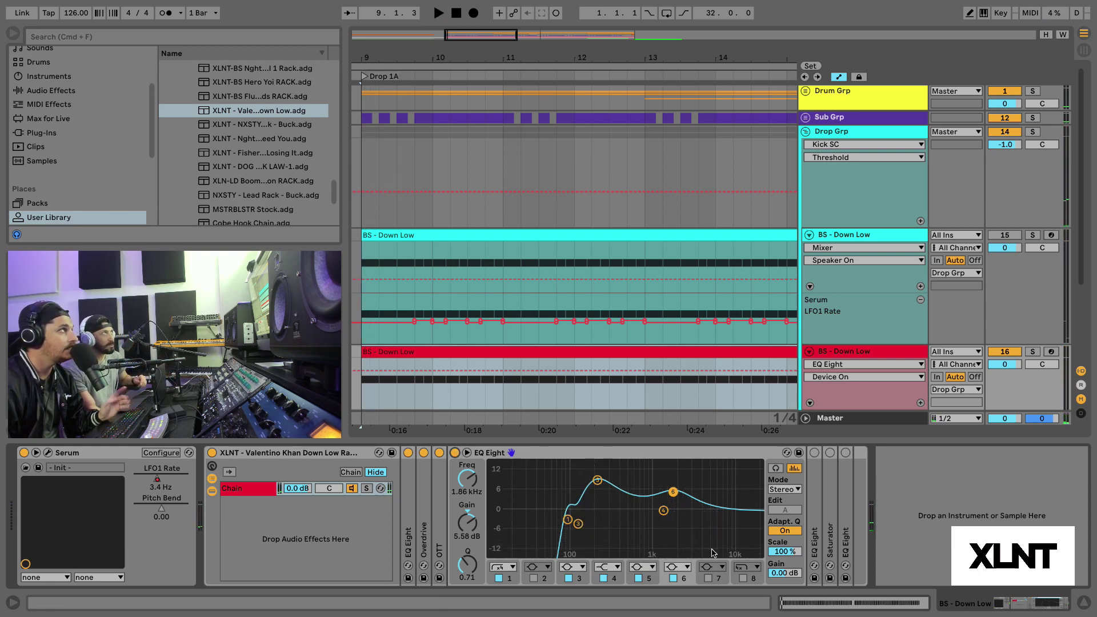
double_click(616, 452)
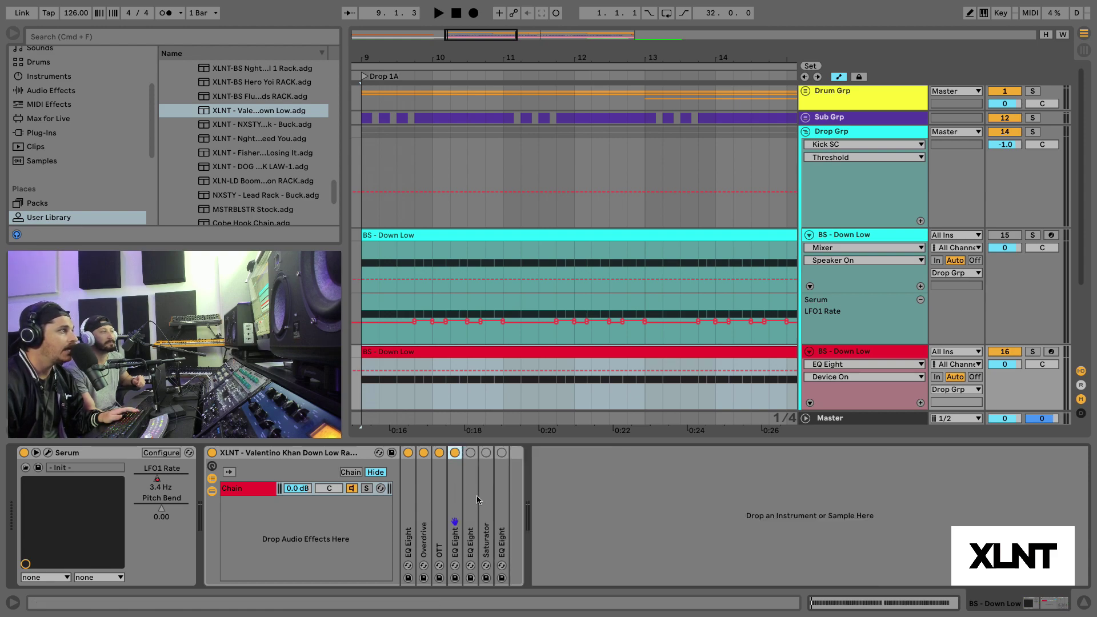
Unfold and turn on the second EQ Eight after OTT, and set its band 3 frequency to 297 Hz
double_click(474, 500)
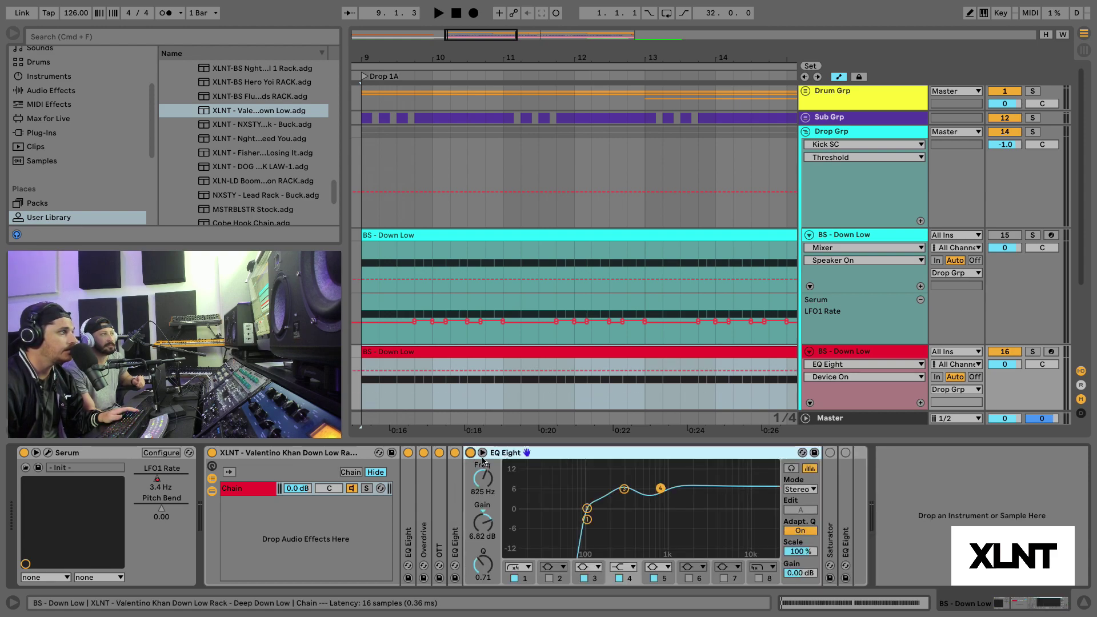
left_click(624, 489)
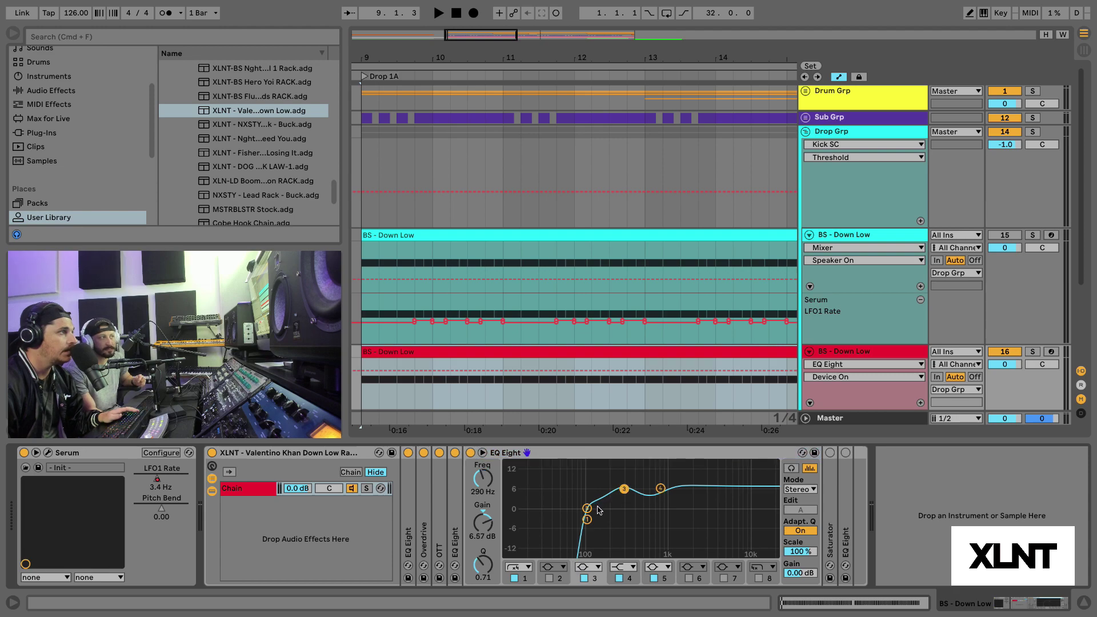
left_click(587, 519)
left_click_drag(623, 489, 625, 489)
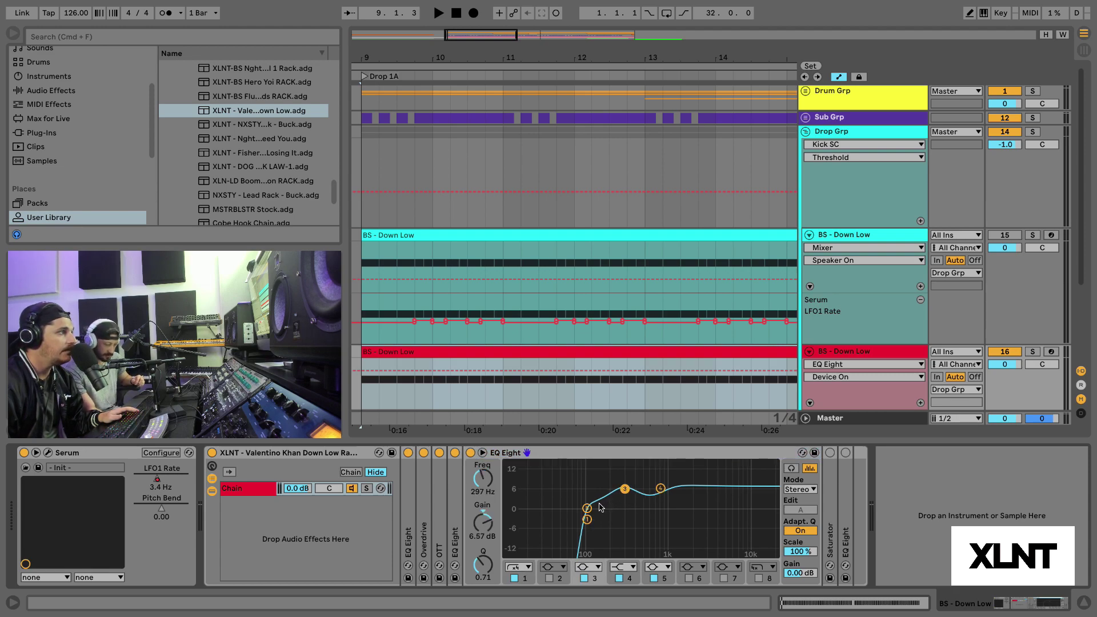
Select this EQ Eight's high-shelf band 4, play the drop through the EQ, and fold the device
left_click(659, 489)
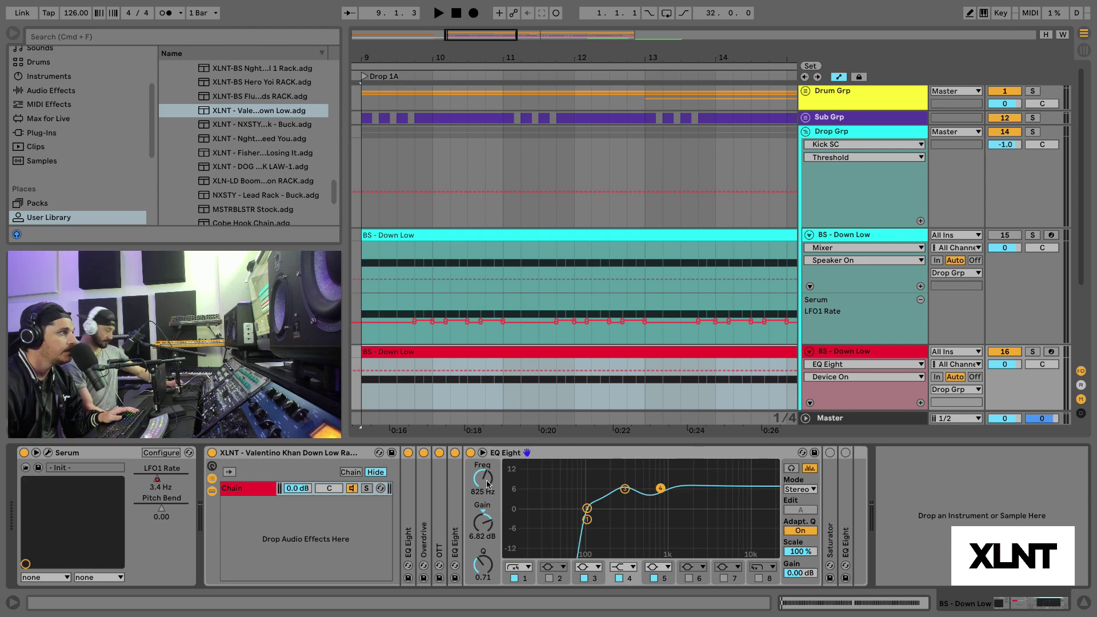
key("space")
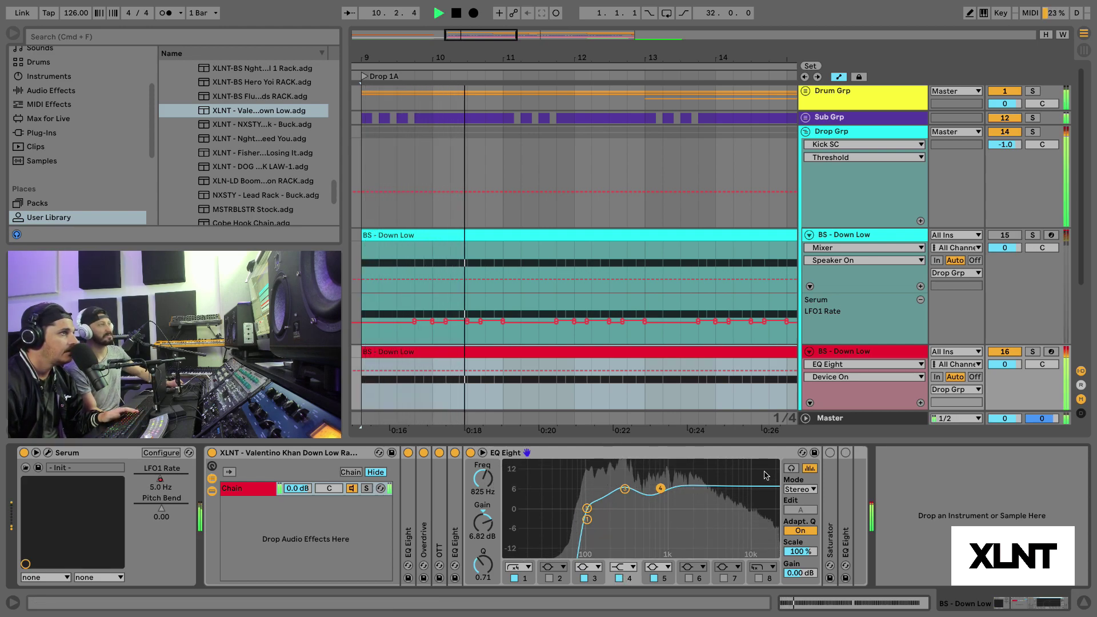
key("space")
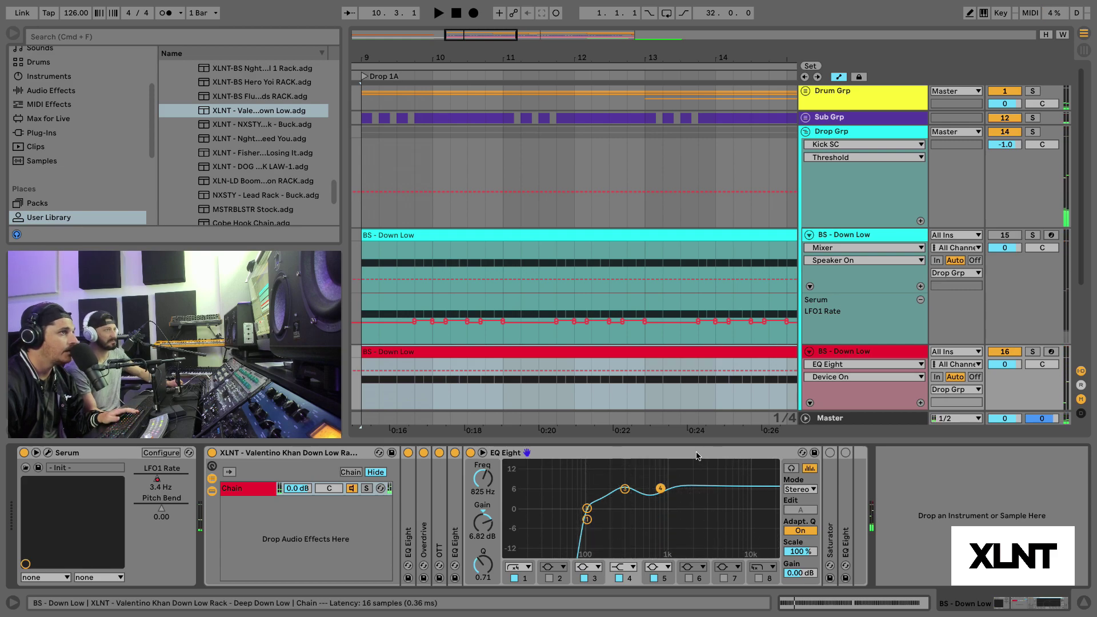
double_click(697, 454)
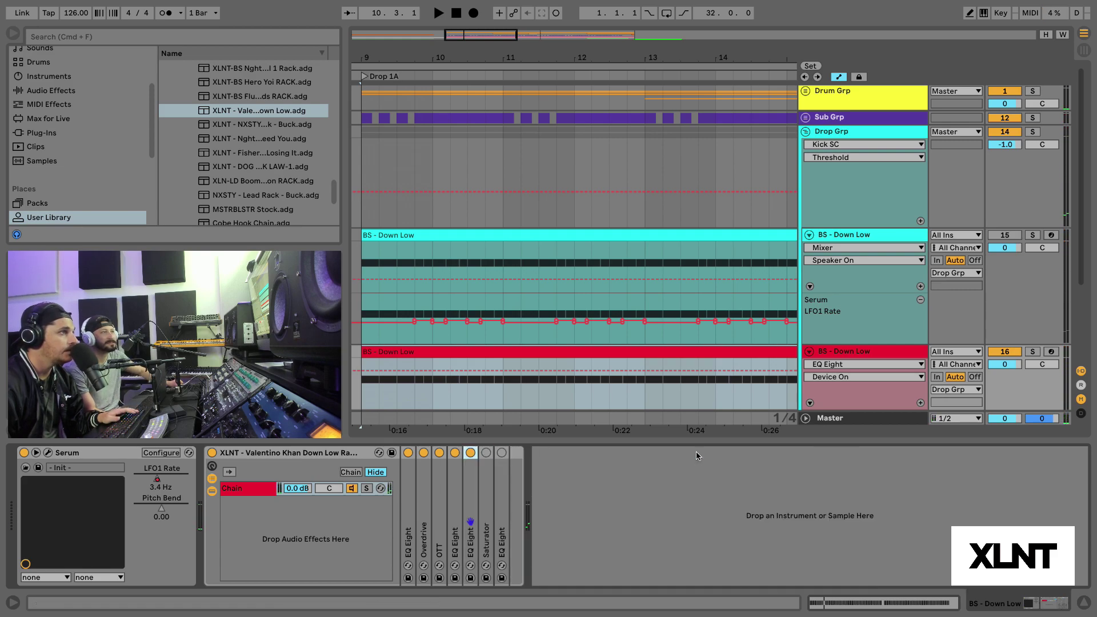
Unfold and turn on the rack's Saturator, audition the drop through it, and fold the device
double_click(490, 483)
left_click(486, 453)
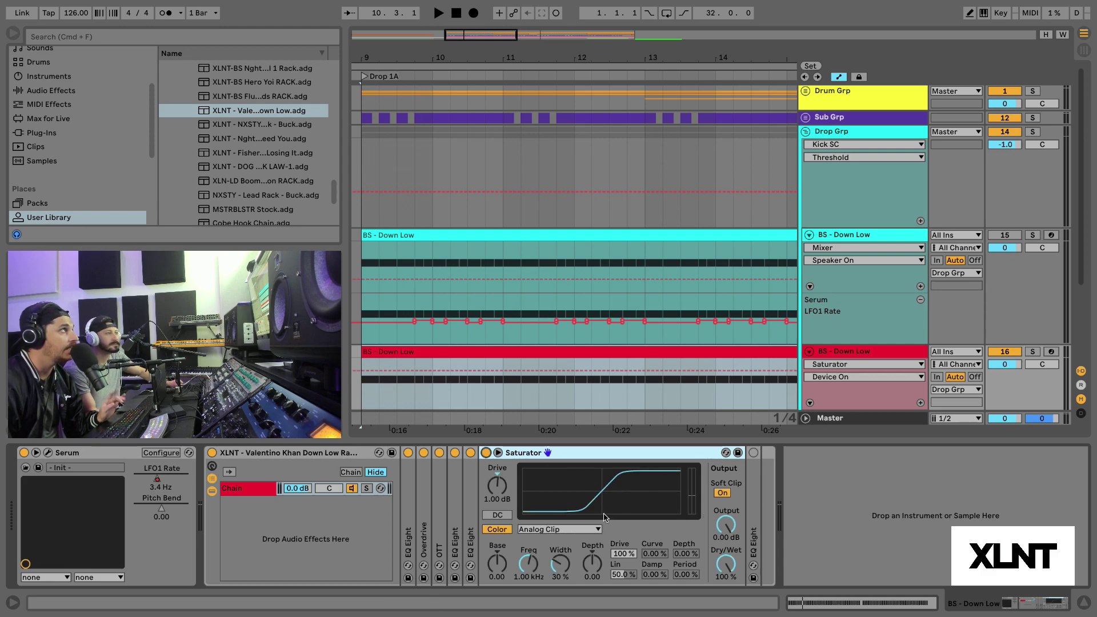
key("space")
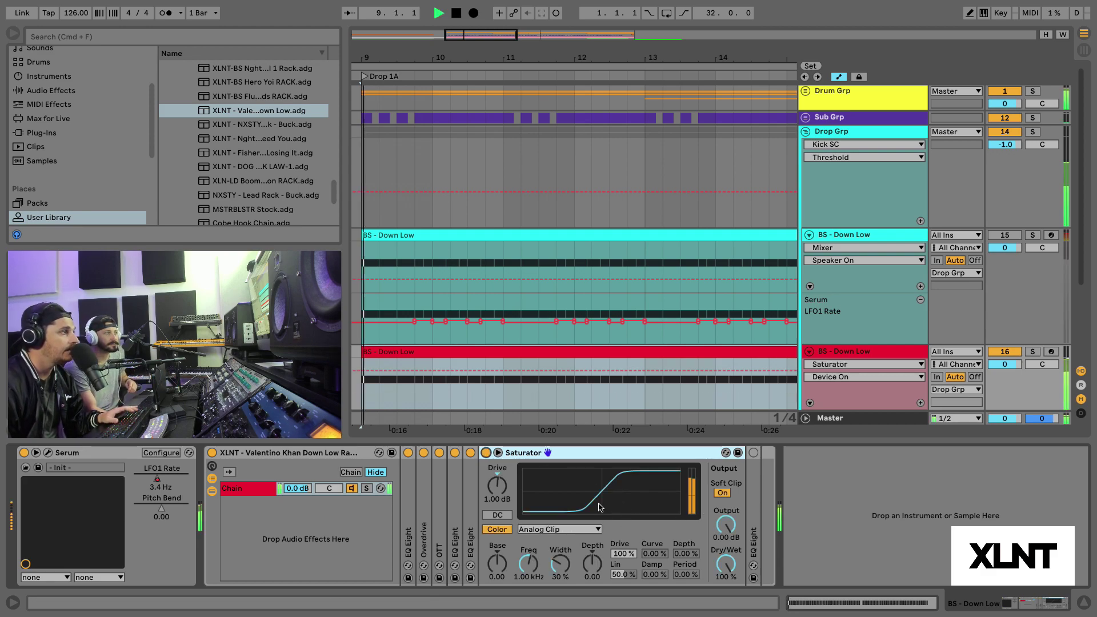
key("space")
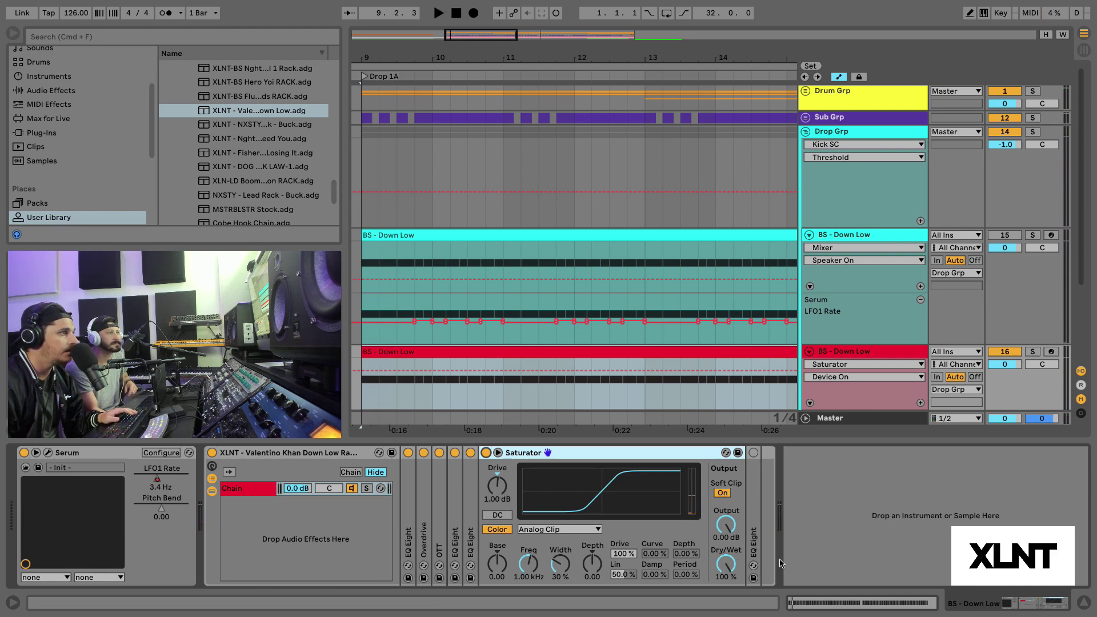
key("space")
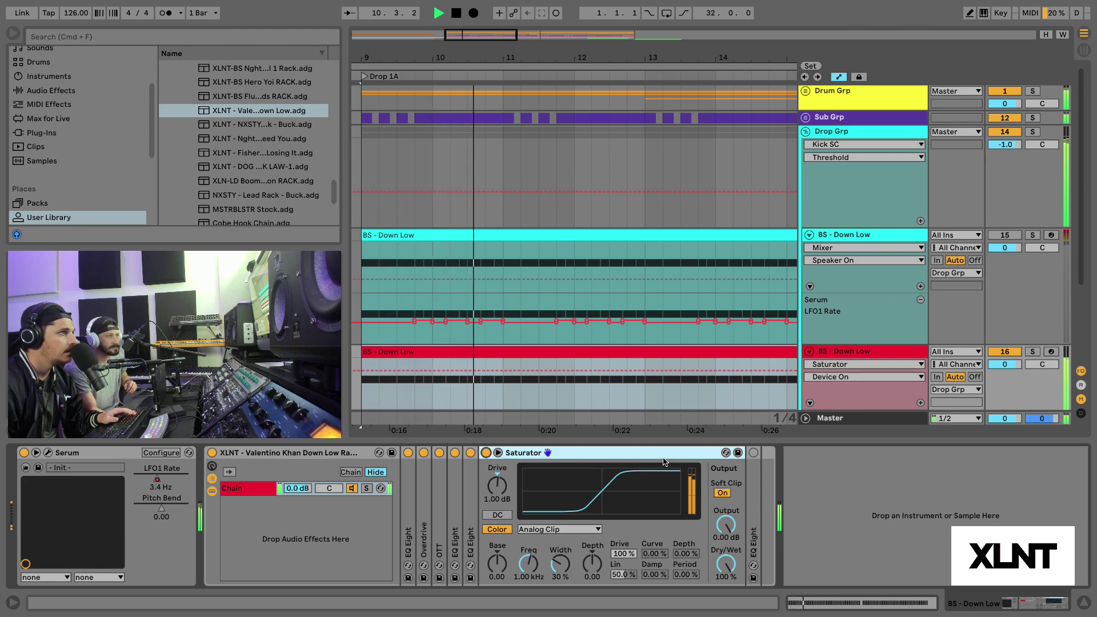
key("space")
double_click(664, 458)
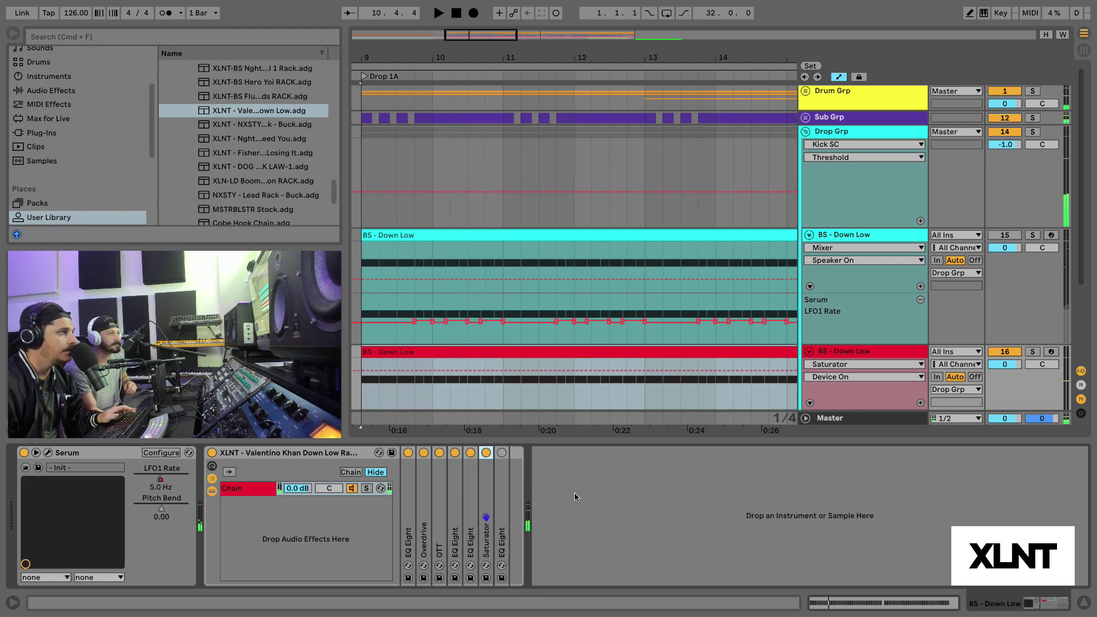
Unfold and turn on the last EQ Eight after Saturator, and select bands 1 and 3 to inspect its low cut and dip
double_click(504, 512)
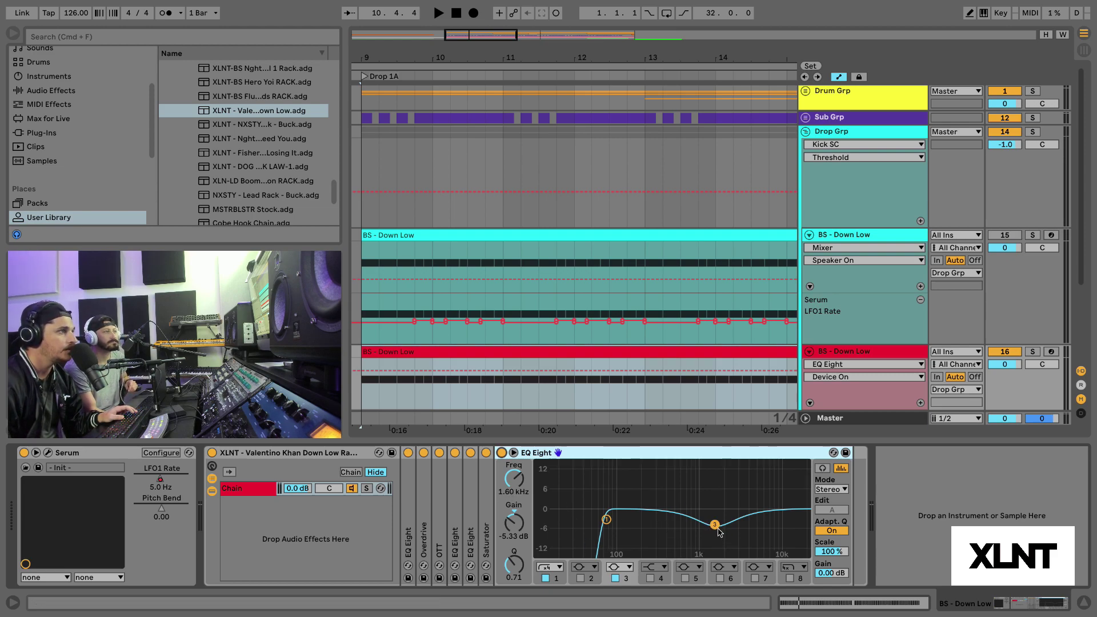
left_click(606, 519)
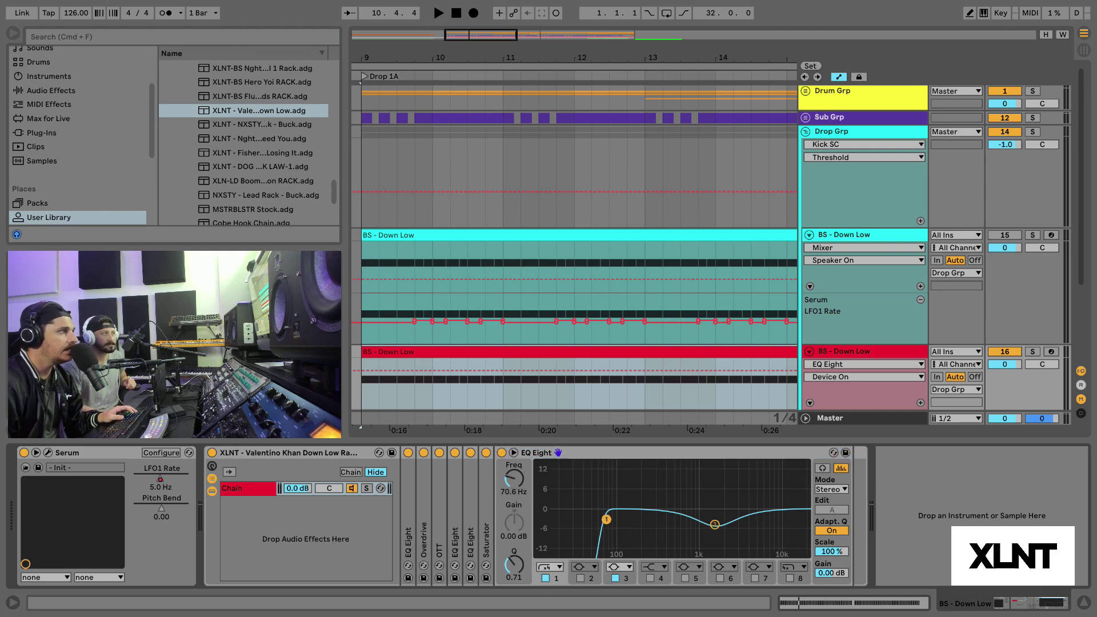
left_click(715, 525)
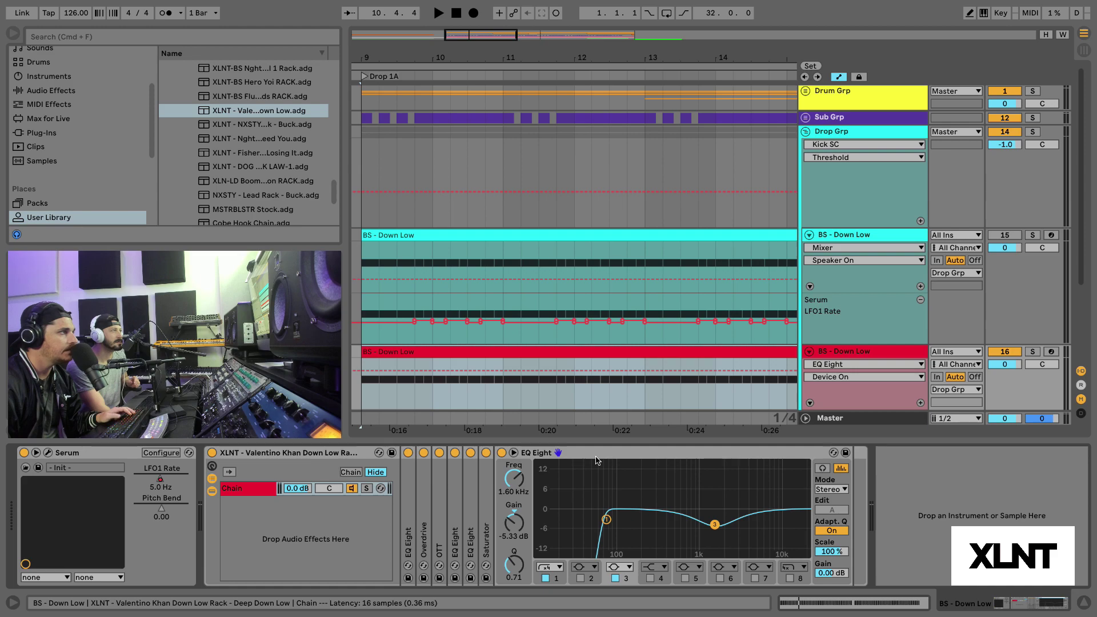
Play the drop through the complete rack, fold the last EQ Eight, and restart playback from 5.3.1 ahead of Drop 1A
key("space")
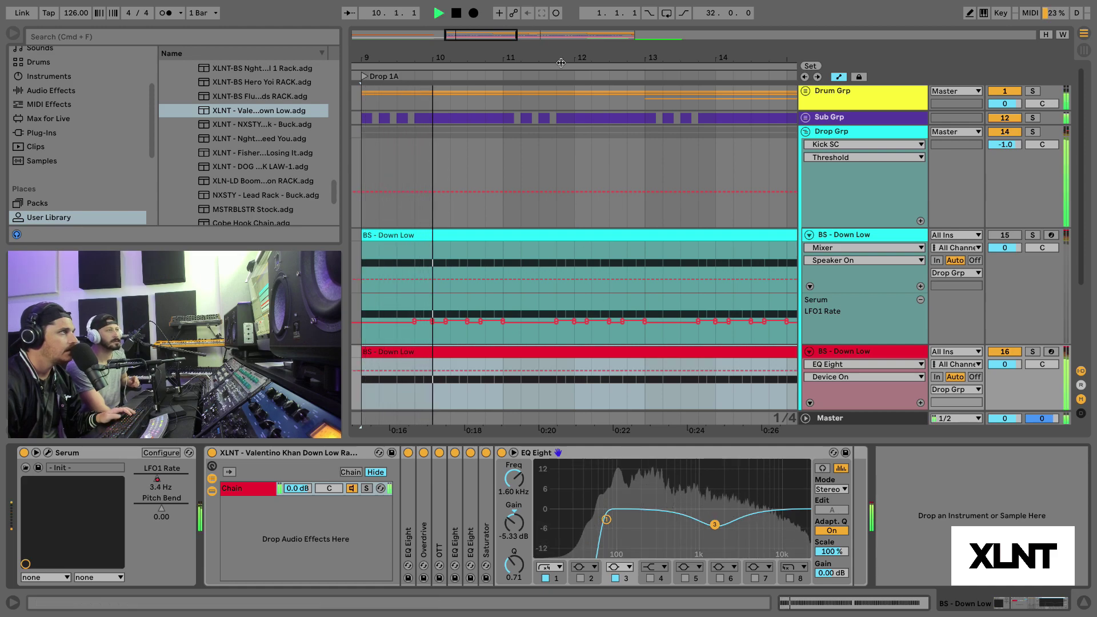
key("minus")
key("minus")
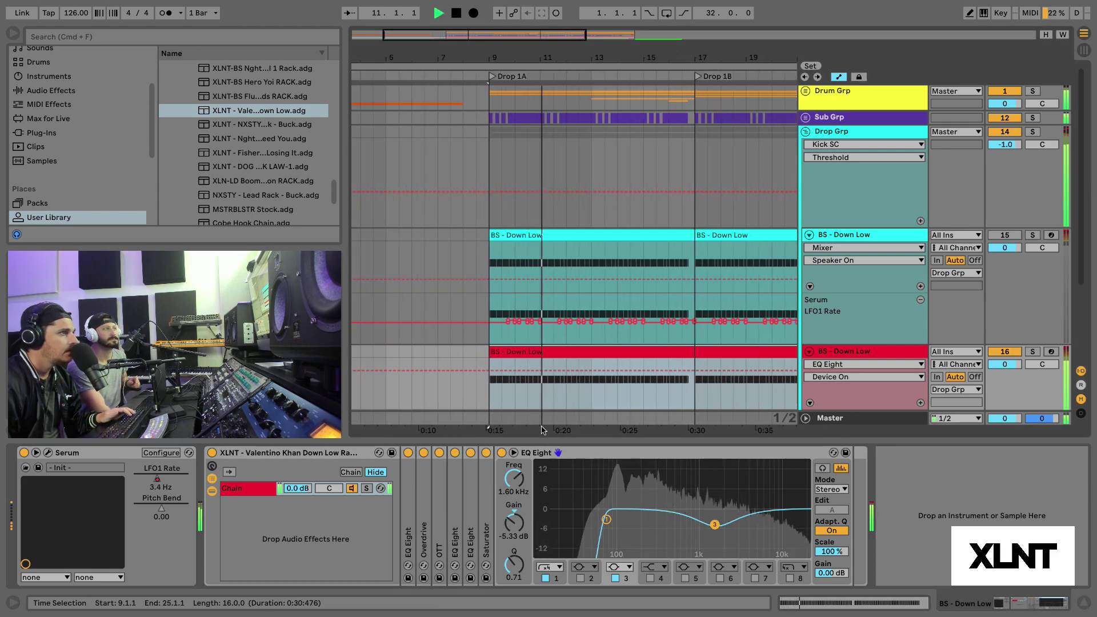
key("space")
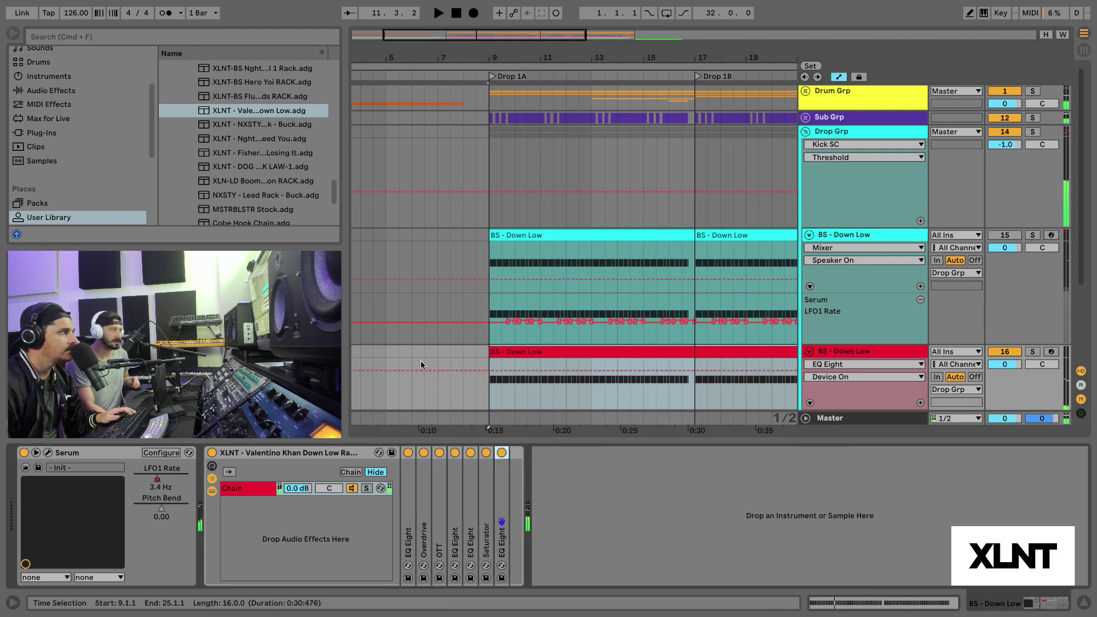
left_click(397, 345)
key("space")
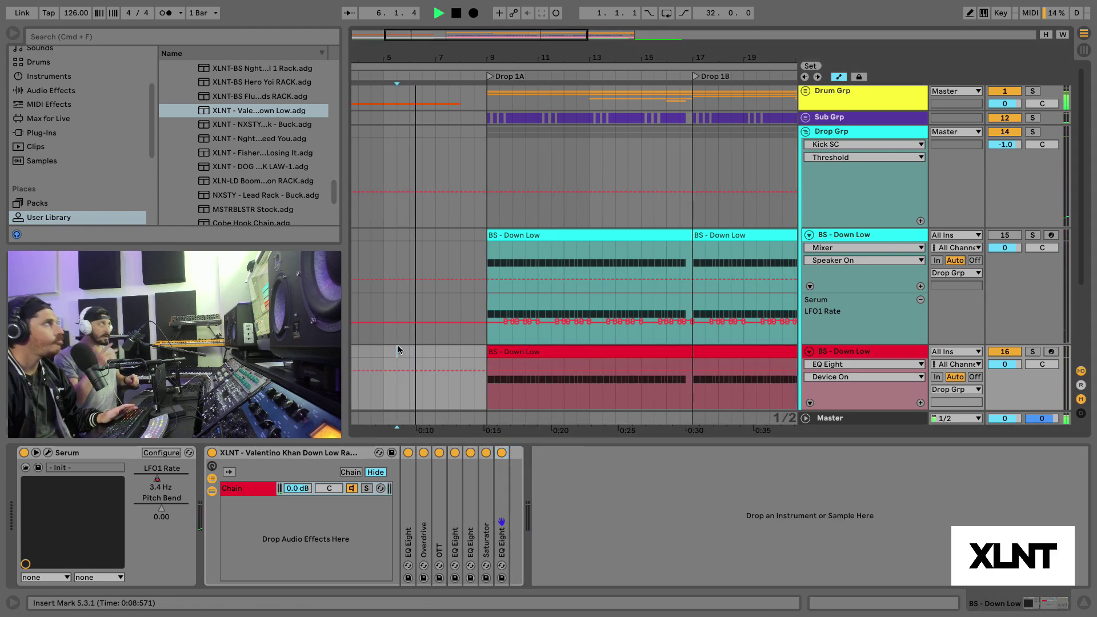